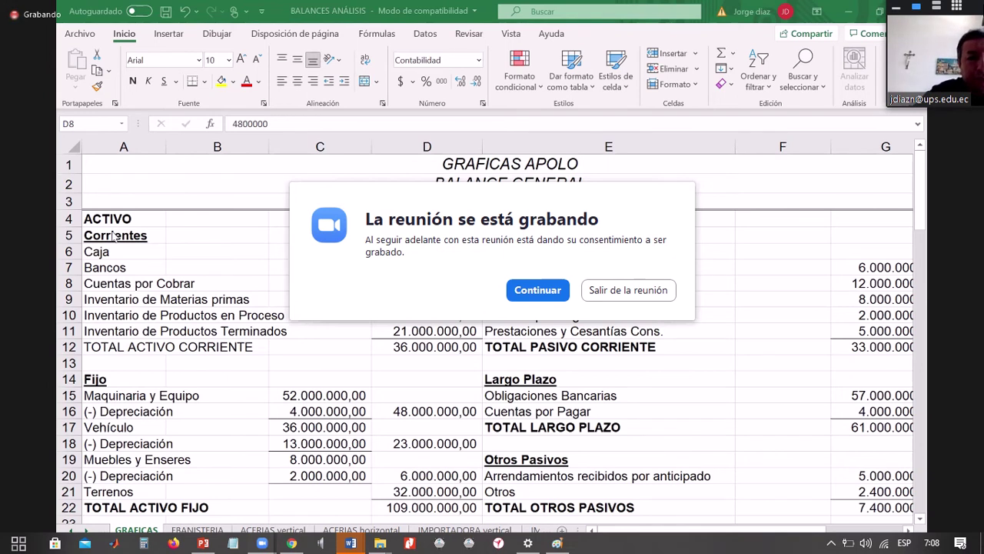
Examine the asset side of the GRAFICAS sheet, from the Corrientes heading down to TOTAL ACTIVO FIJO
key("Left")
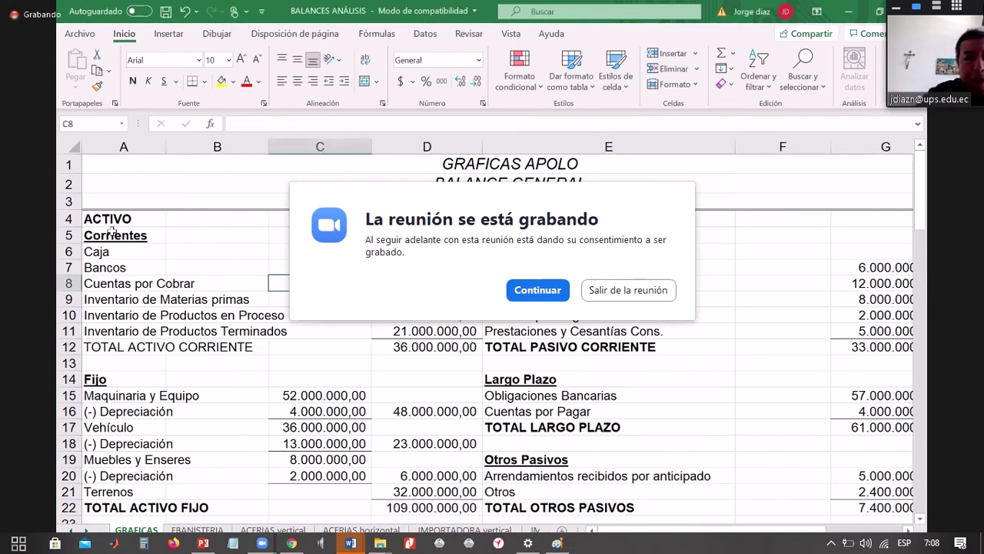
key("Left")
key("Left")
key("Up")
key("Up")
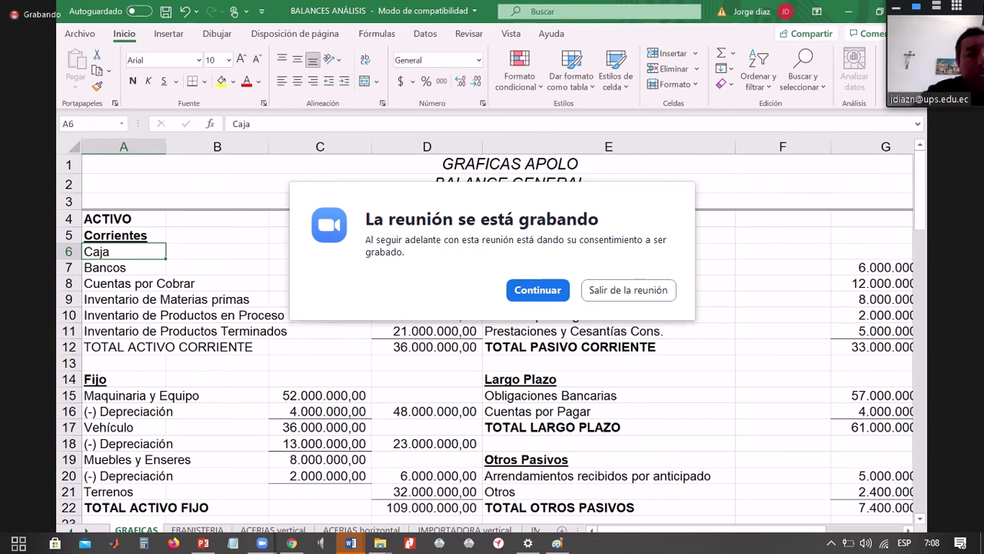
left_click(116, 235)
left_click(115, 251)
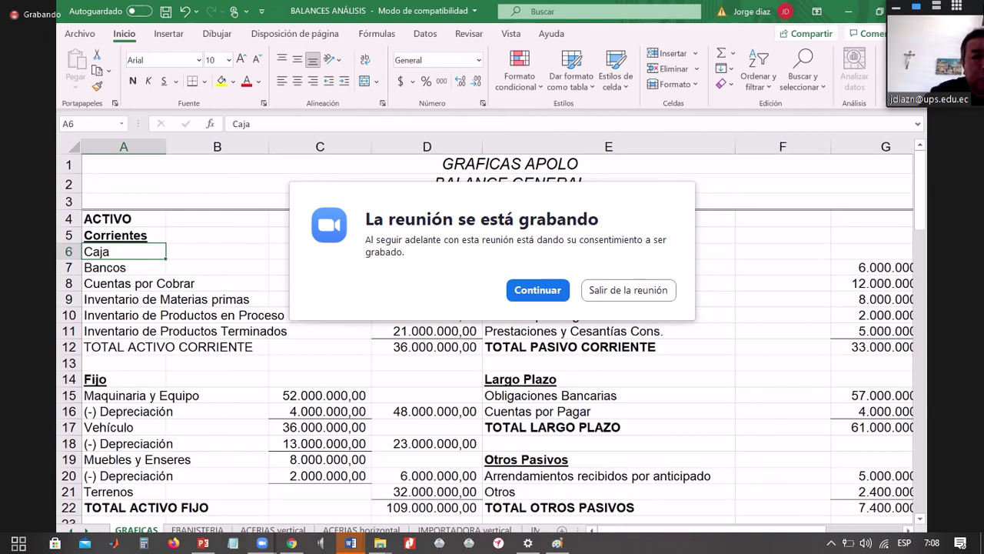
left_click(161, 299)
key("ctrl+Down")
key("ctrl+Down")
key("ctrl+Down")
key("ctrl+Down")
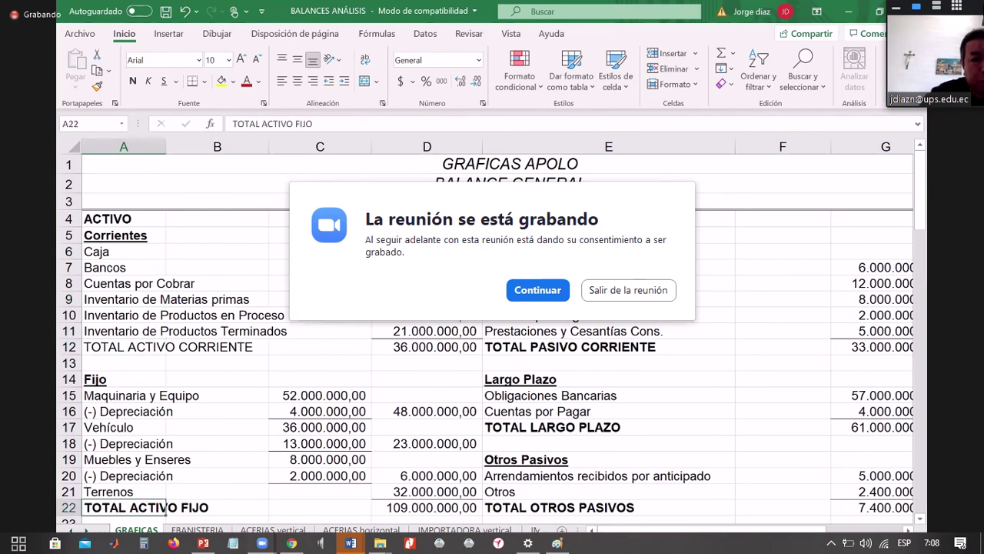
left_click(123, 370)
left_click(115, 162)
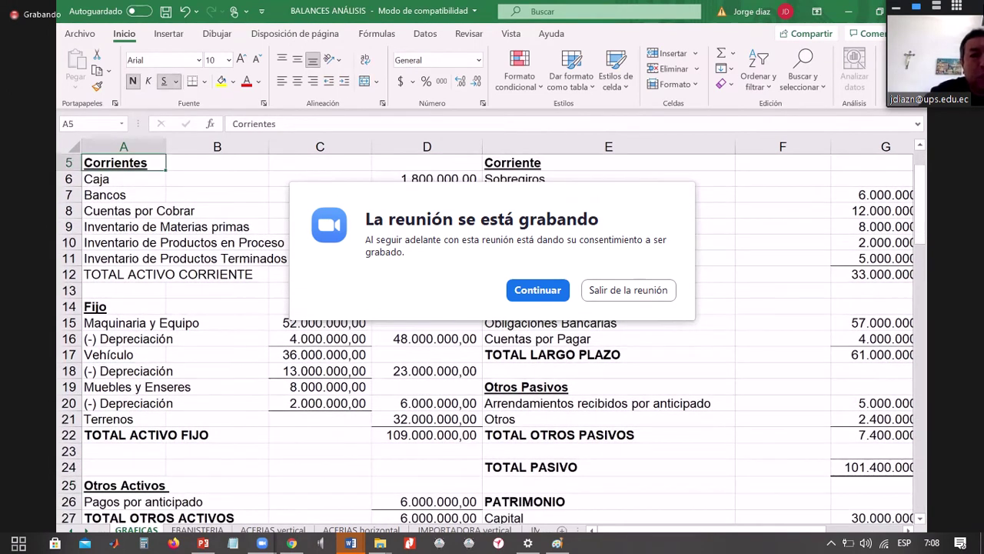
Go through the current asset accounts one by one, from Caja to Inventario de Productos en Proceso
scroll(492, 307, "up", 1)
left_click(123, 212)
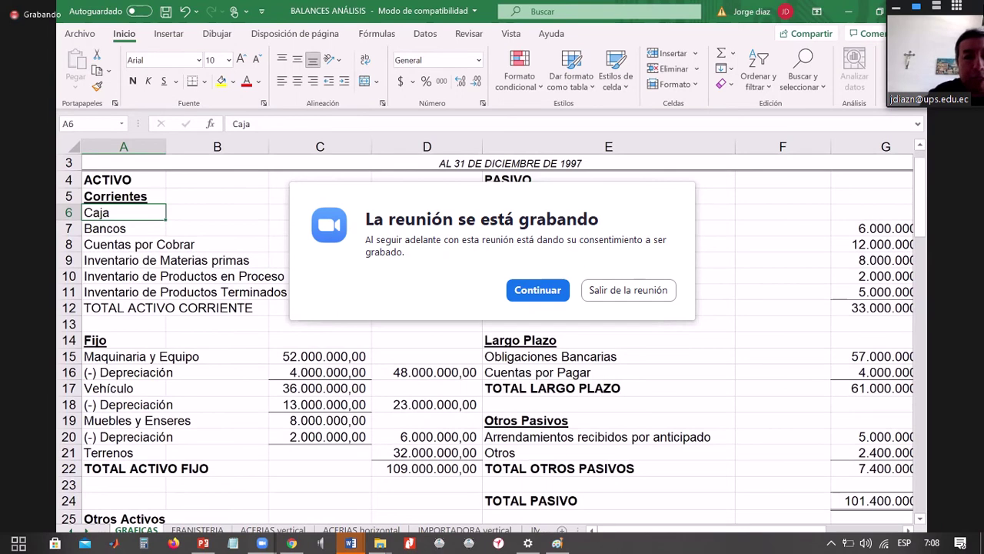
left_click(123, 229)
left_click(123, 244)
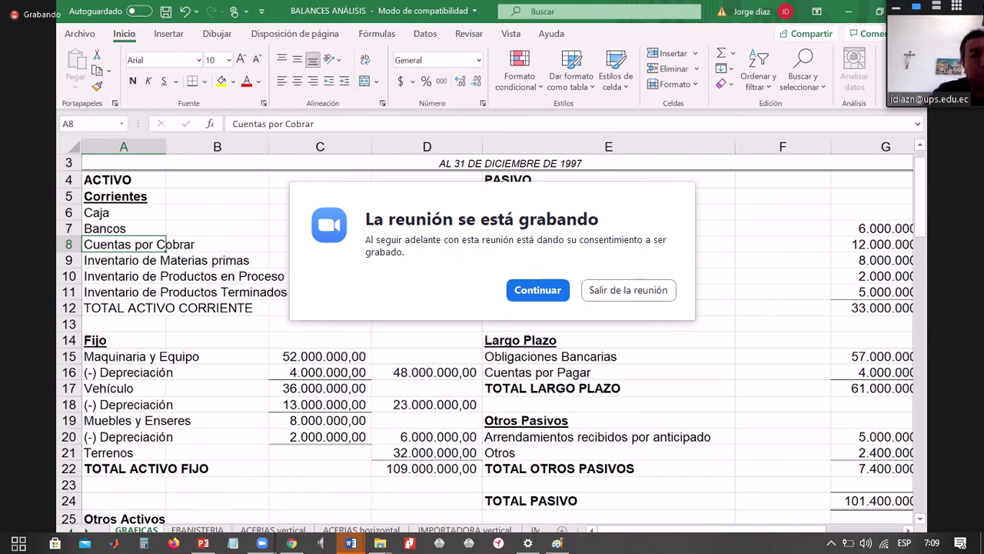
left_click(160, 260)
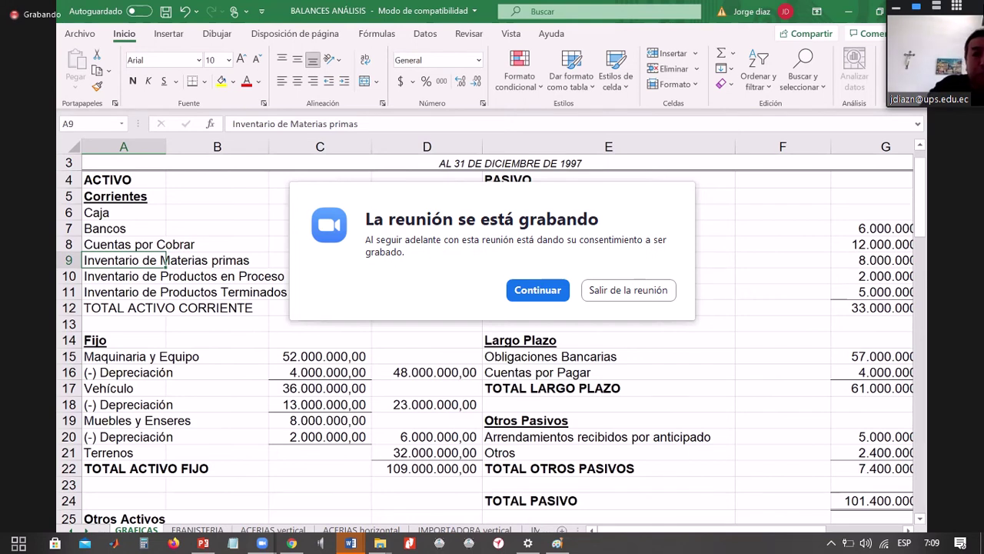
left_click(124, 276)
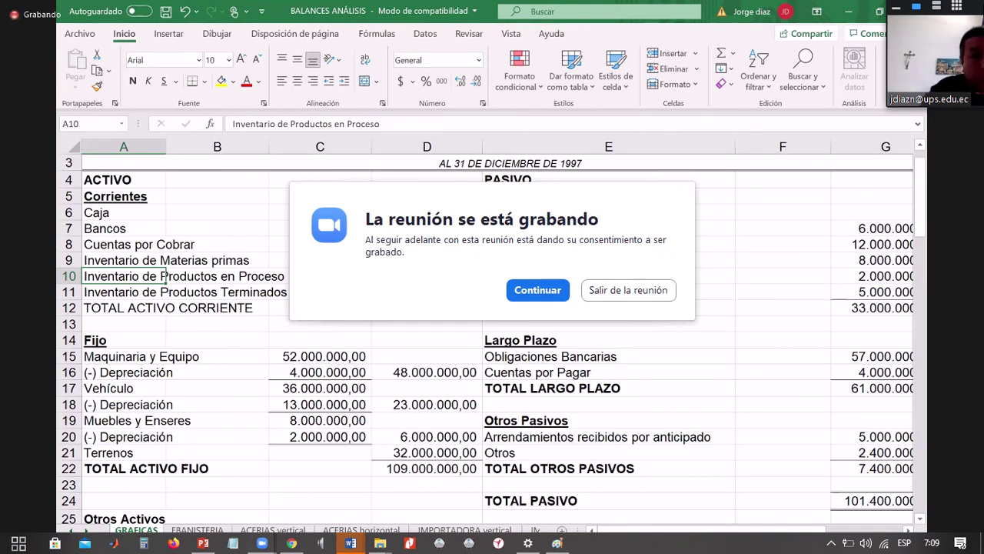
left_click(123, 260)
left_click(123, 276)
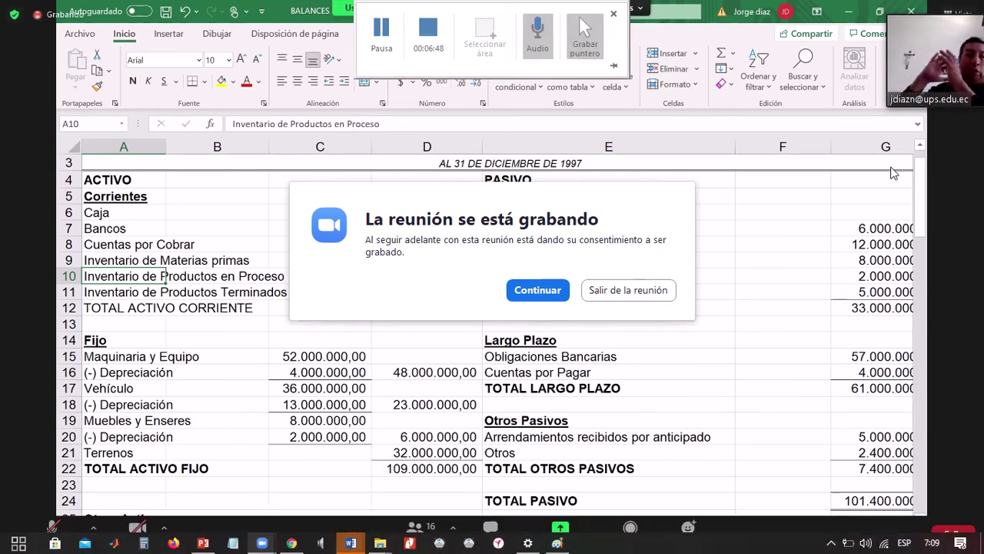
Accept the meeting recording notice and continue in the meeting
left_click(538, 294)
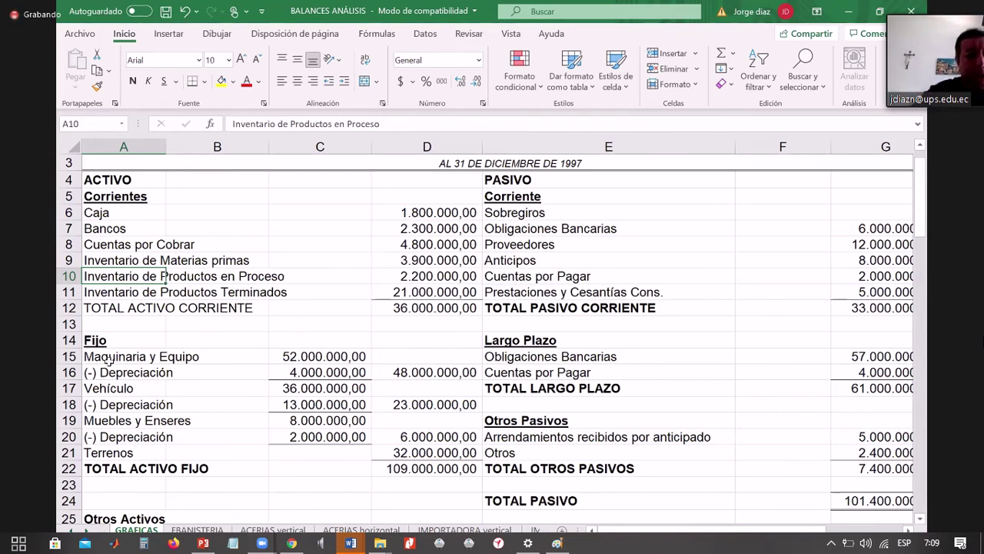
key("XF86AudioRaiseVolume")
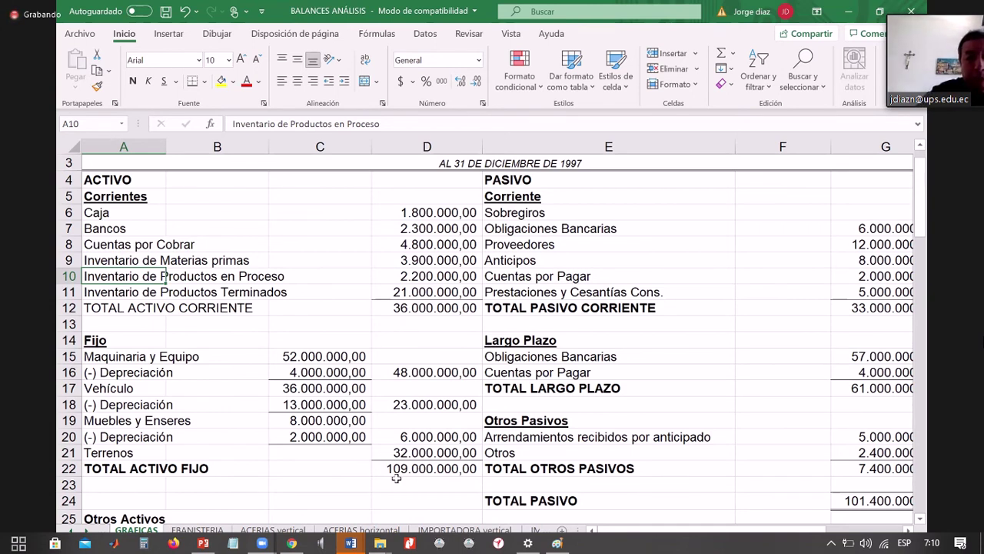
Examine the fixed and other assets down to TOTAL ACTIVO and the liability accounts from Corriente to PATRIMONIO
scroll(397, 479, "down", 2)
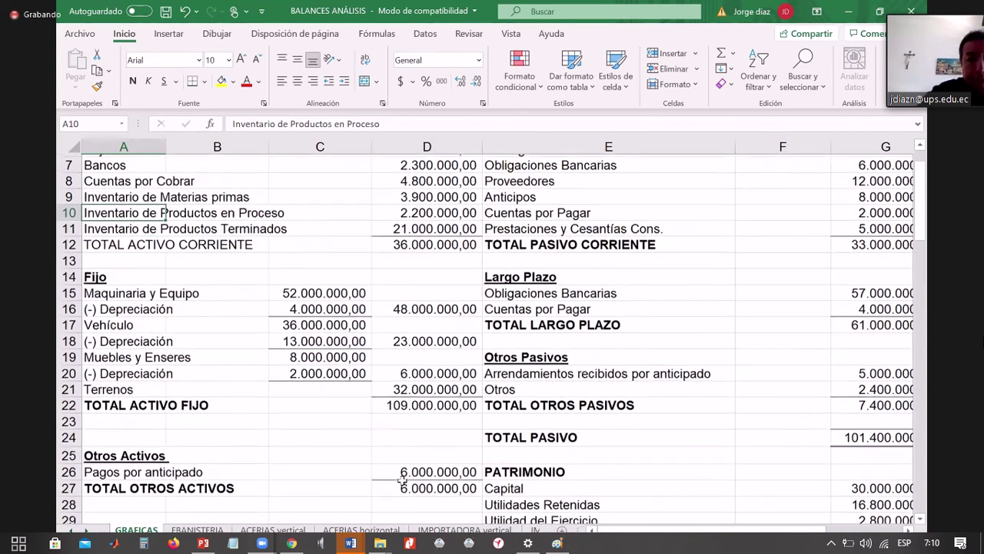
scroll(400, 478, "down", 1)
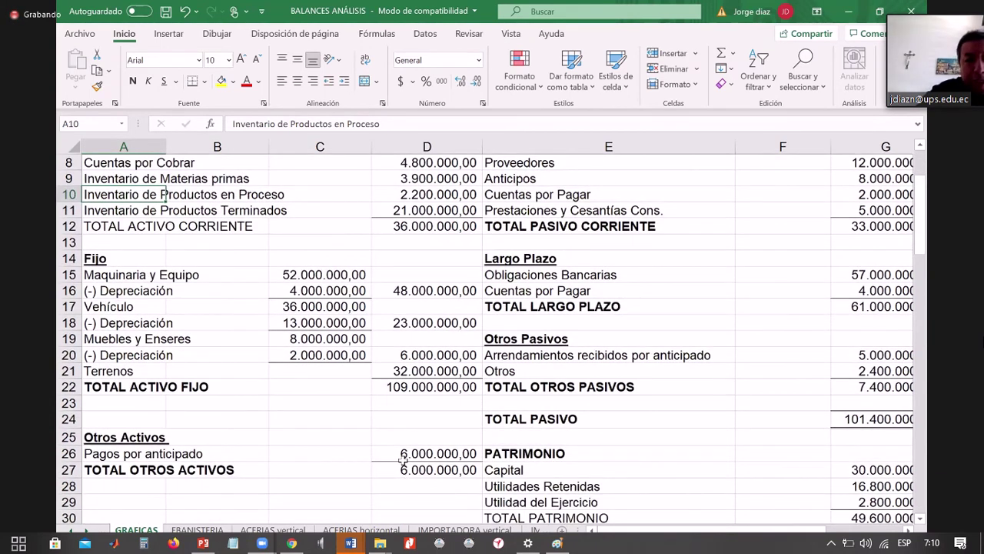
scroll(401, 460, "down", 3)
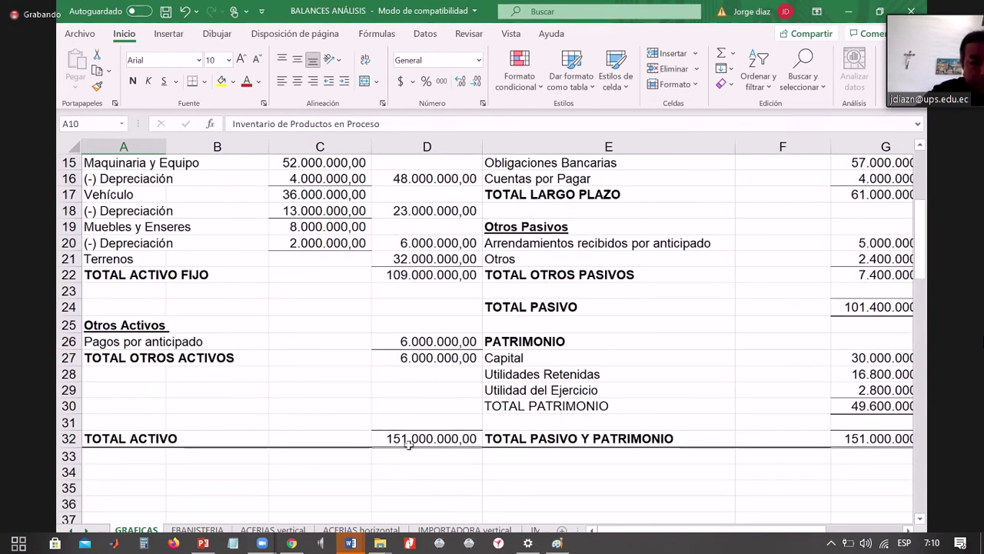
scroll(408, 445, "up", 1)
scroll(408, 444, "up", 3)
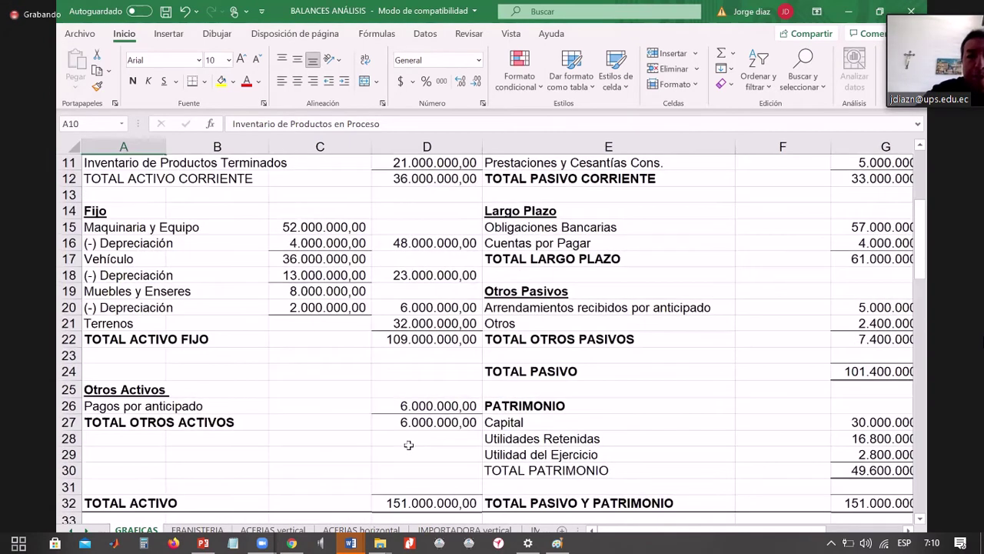
scroll(408, 445, "right", 3)
scroll(408, 445, "up", 2)
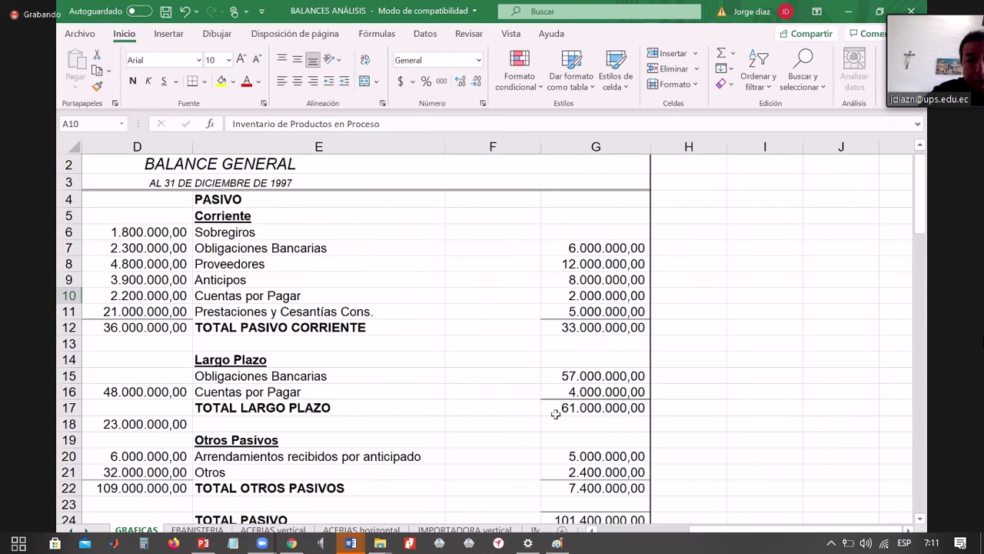
scroll(281, 472, "down", 1)
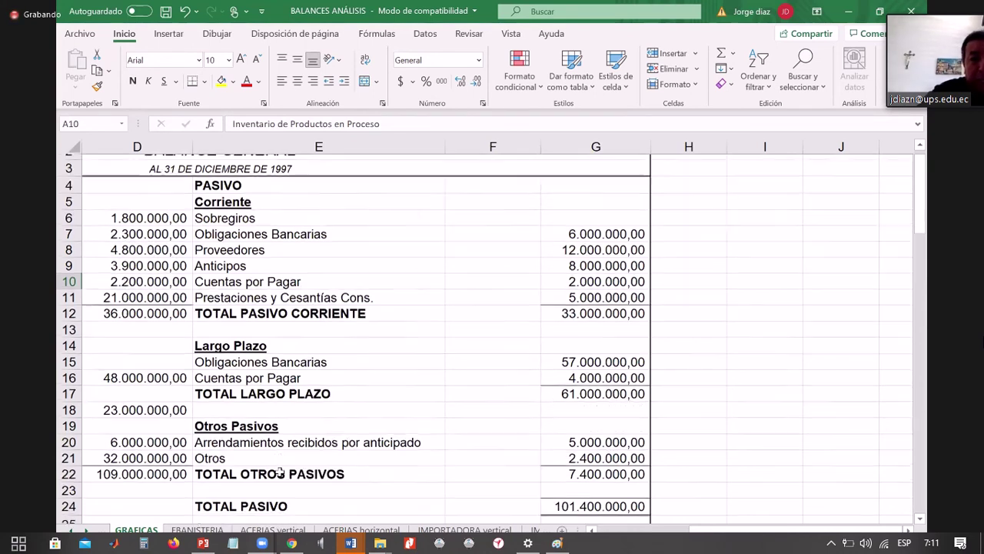
scroll(281, 472, "down", 2)
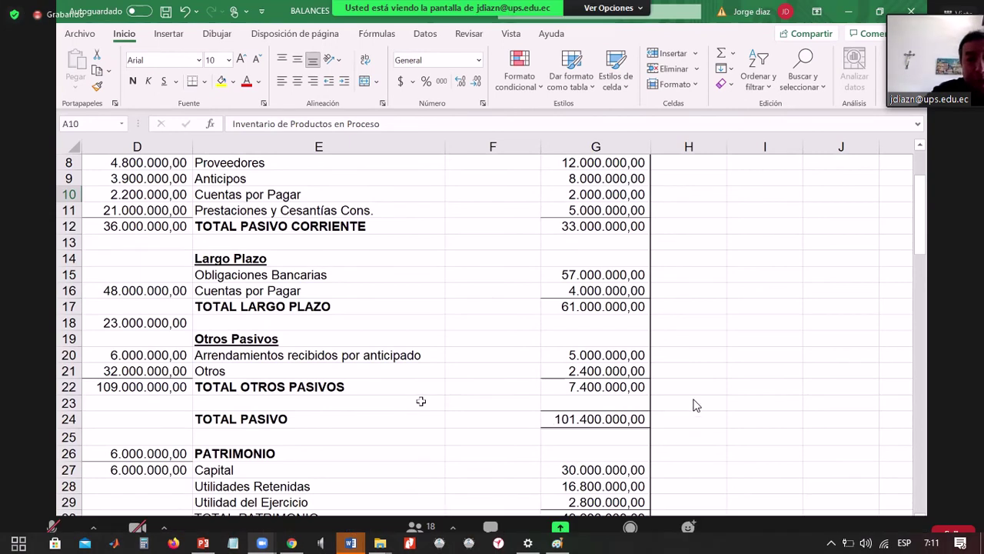
Switch to the Word document "ge 25-06-2021 ups dber" for a look and return to the Zoom meeting window
mouse_move(351, 543)
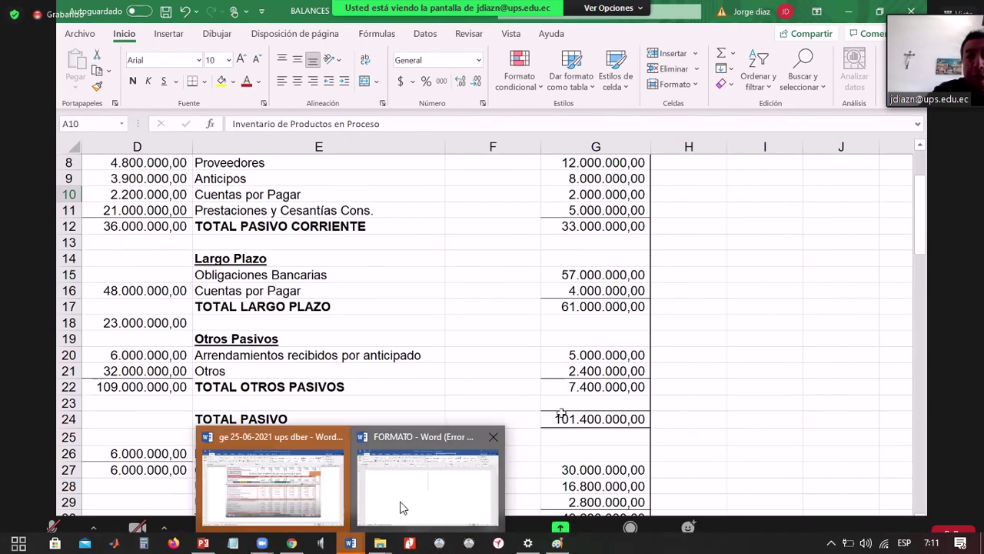
left_click(300, 489)
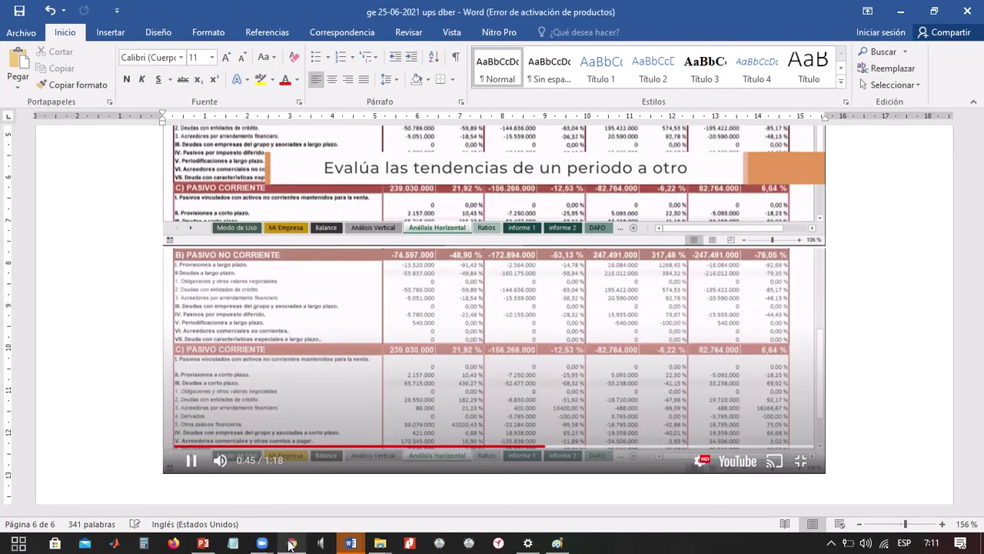
mouse_move(262, 543)
left_click(286, 449)
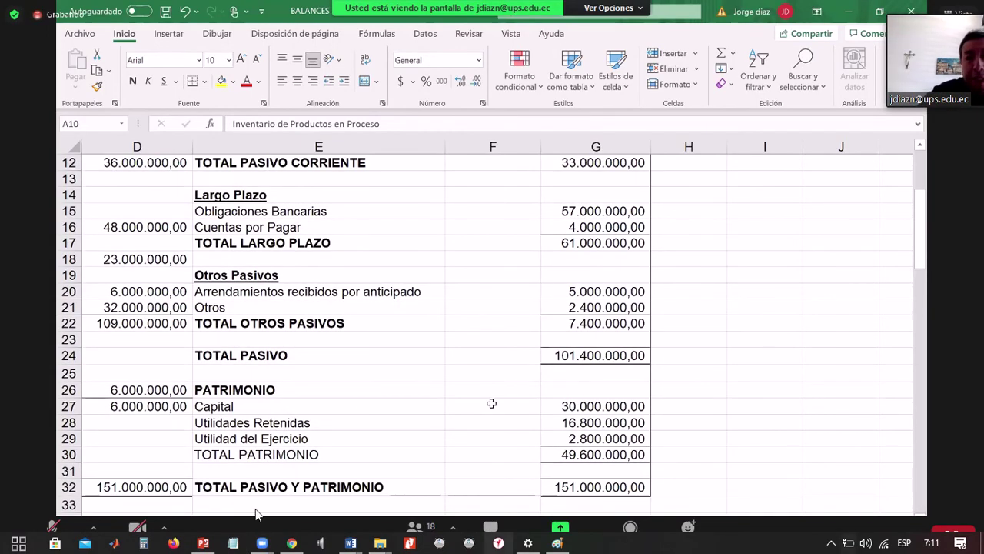
left_click(262, 543)
mouse_move(263, 543)
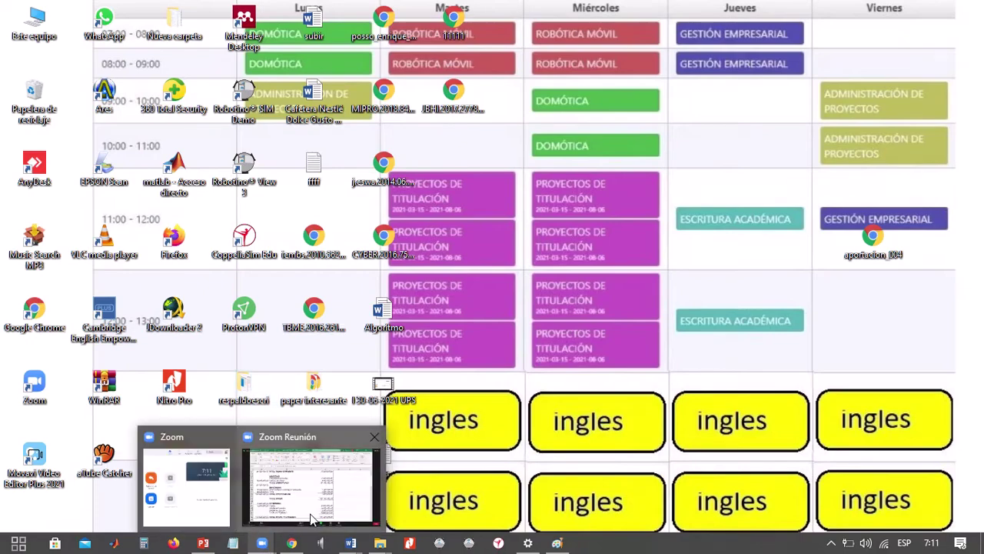
left_click(231, 442)
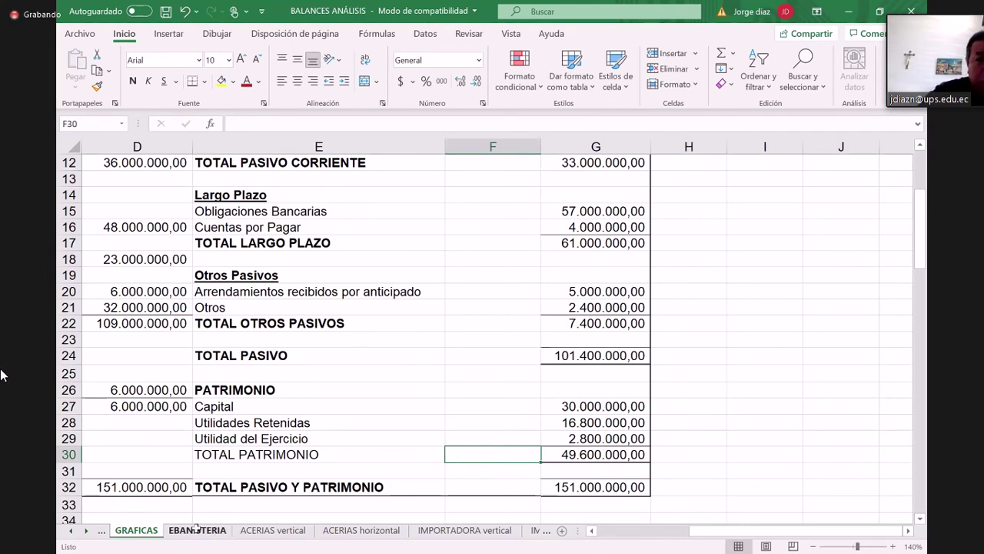
Compare TOTAL ACTIVO with TOTAL PASIVO Y PATRIMONIO across row 32 of the balance sheet
key("Left")
key("Left")
key("Left")
key("Left")
key("Left")
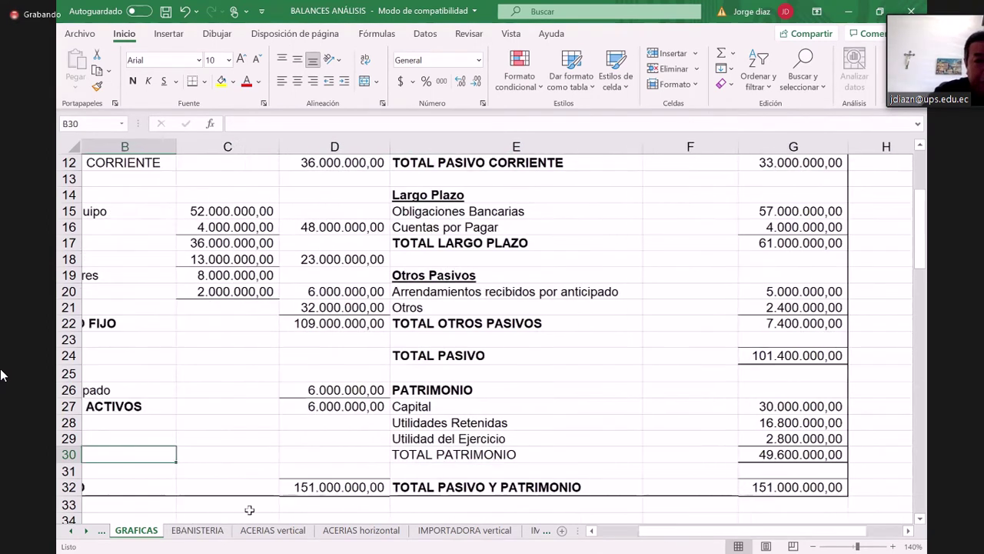
key("Down")
key("Down")
key("Right")
key("Right")
key("Right")
key("Right")
key("Right")
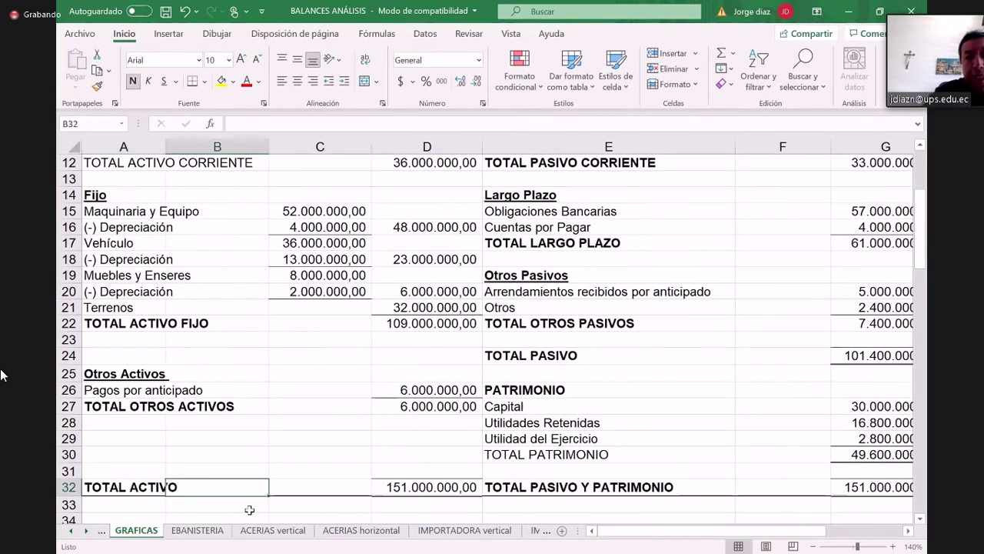
key("Right")
key("Right")
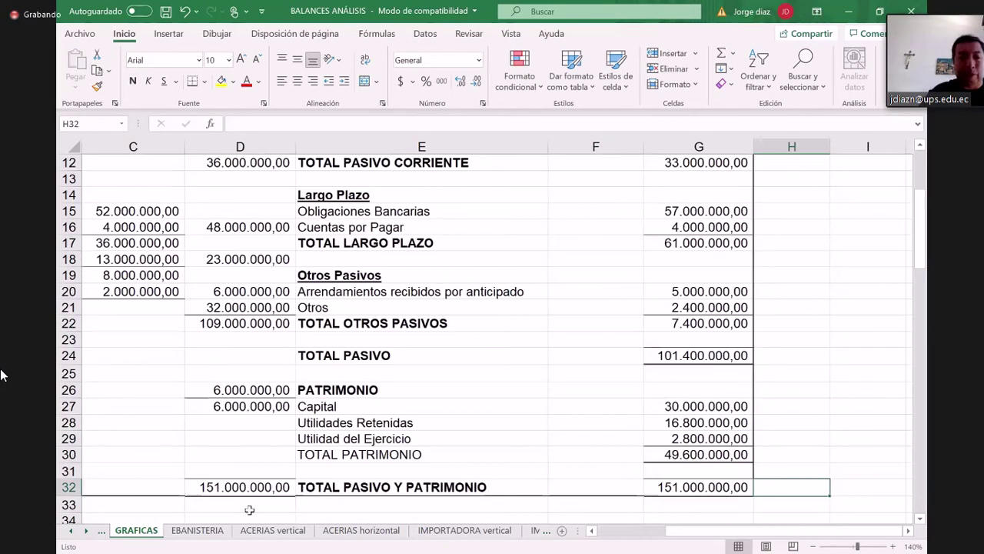
Locate the BALANCE DE RESULTADOS of GRAFICAS APOLO below the balance sheet, starting at row 61
scroll(218, 462, "down", 8)
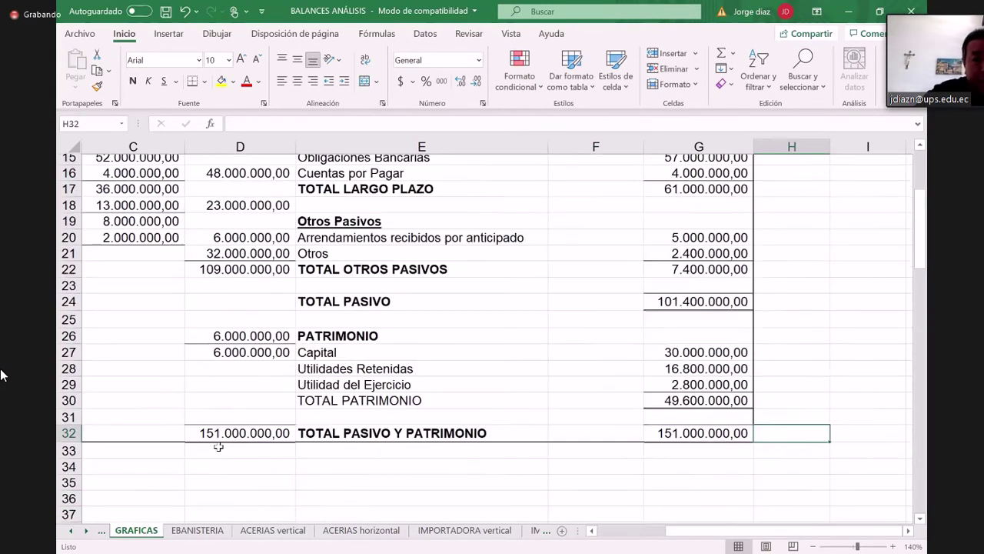
left_click(219, 446)
scroll(219, 449, "down", 13)
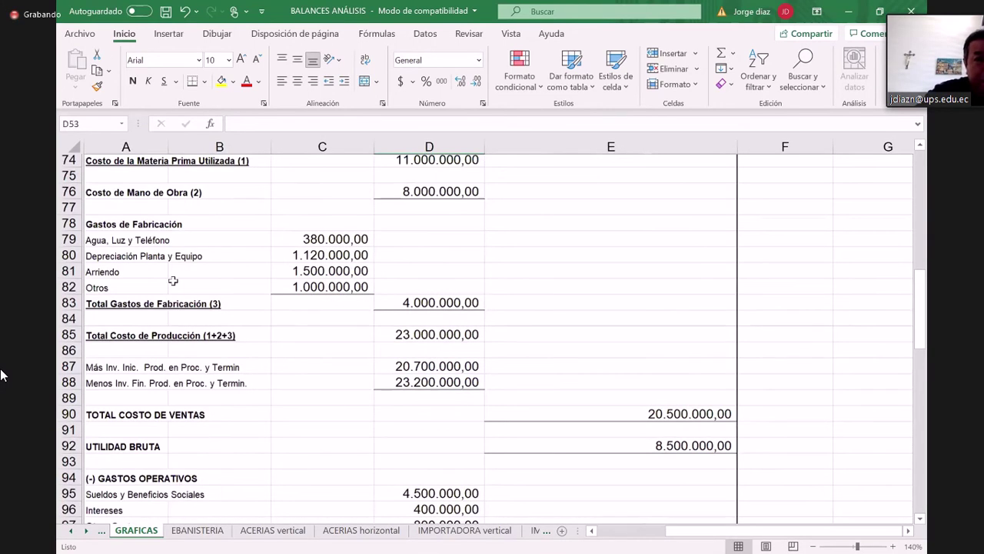
scroll(173, 286, "down", 5)
scroll(174, 288, "up", 4)
scroll(174, 287, "up", 6)
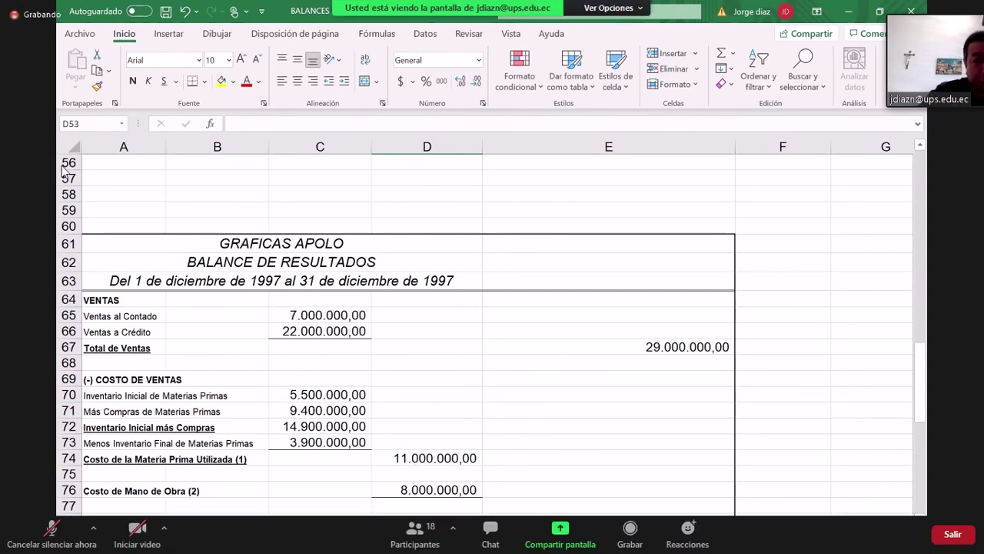
Examine the income statement from VENTAS through the production and sales costs to UTILIDAD BRUTA
scroll(283, 477, "down", 1)
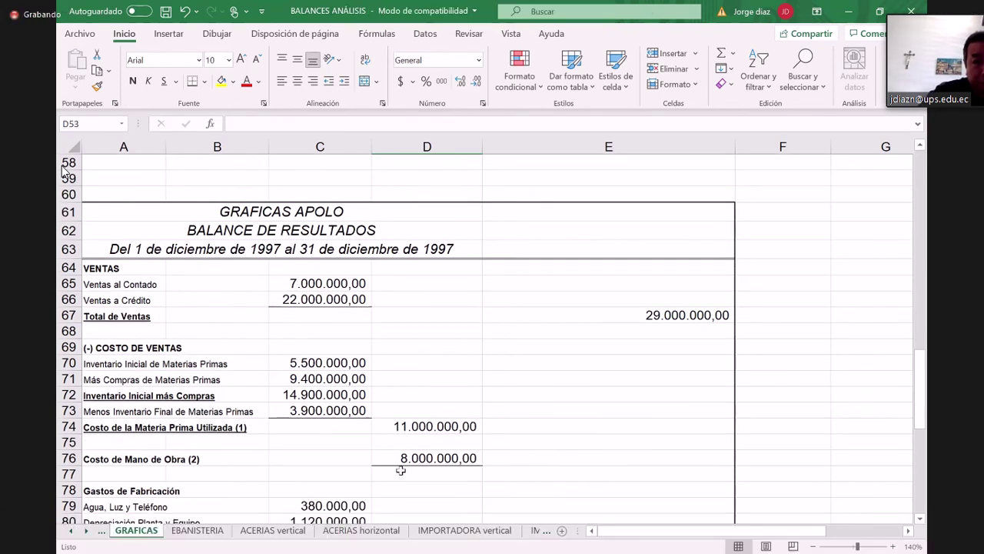
scroll(403, 460, "down", 1)
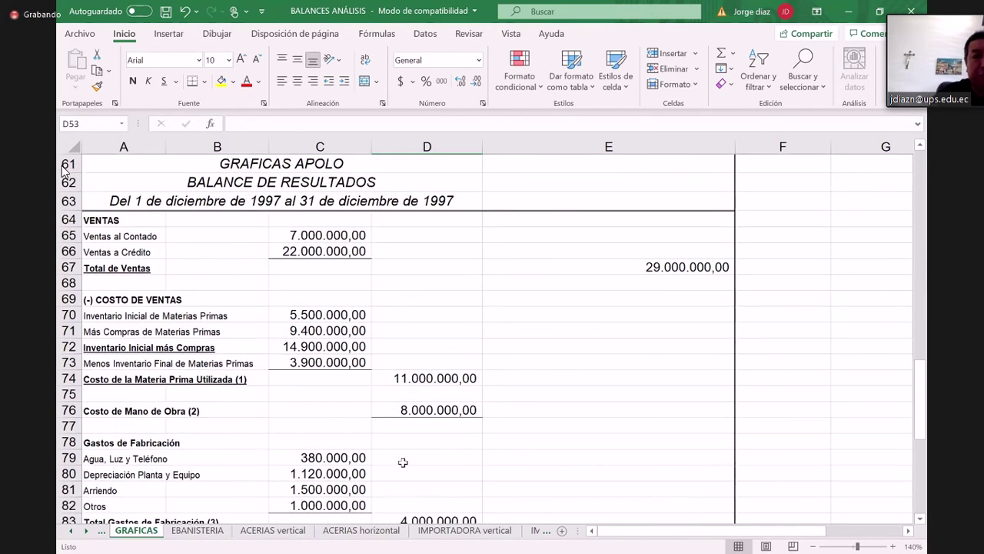
scroll(403, 460, "down", 1)
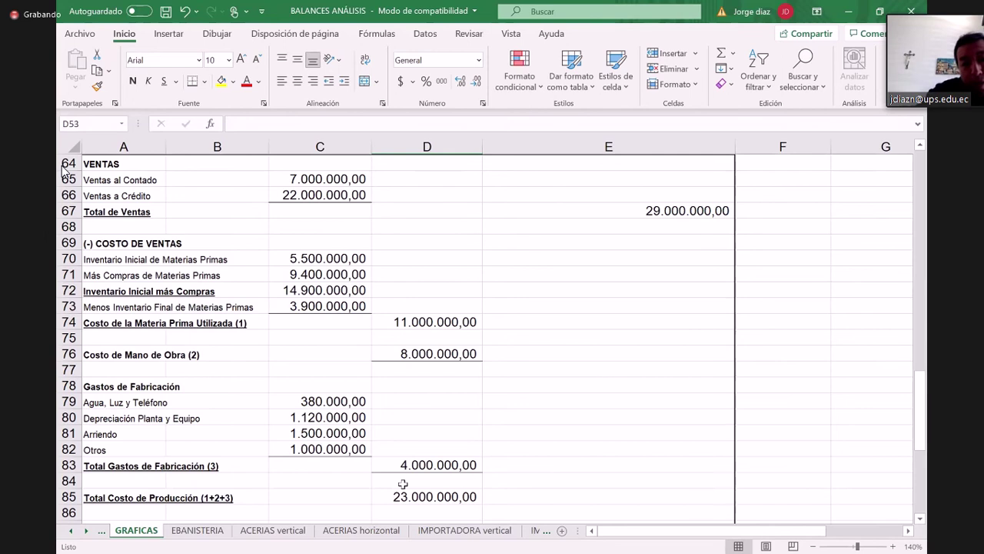
scroll(403, 483, "down", 1)
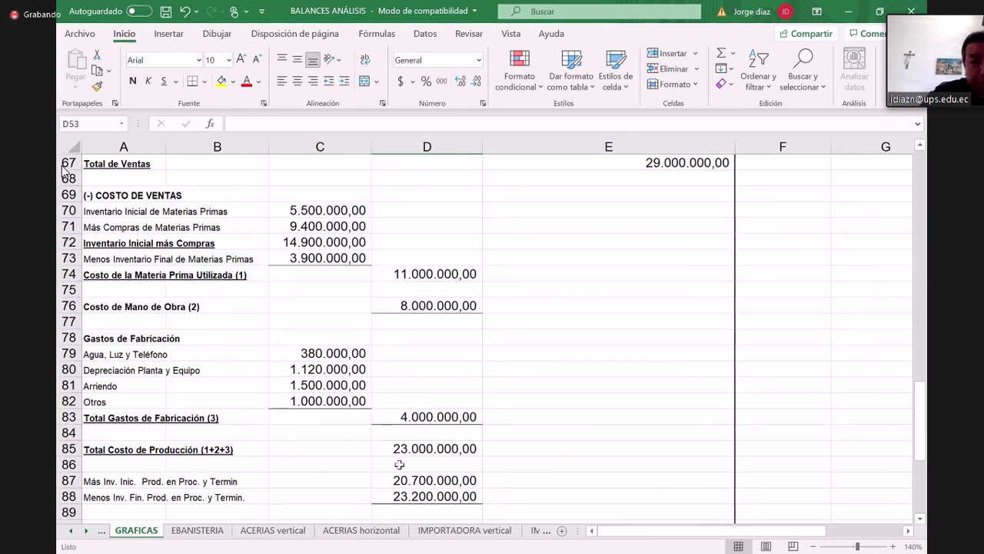
scroll(399, 465, "down", 1)
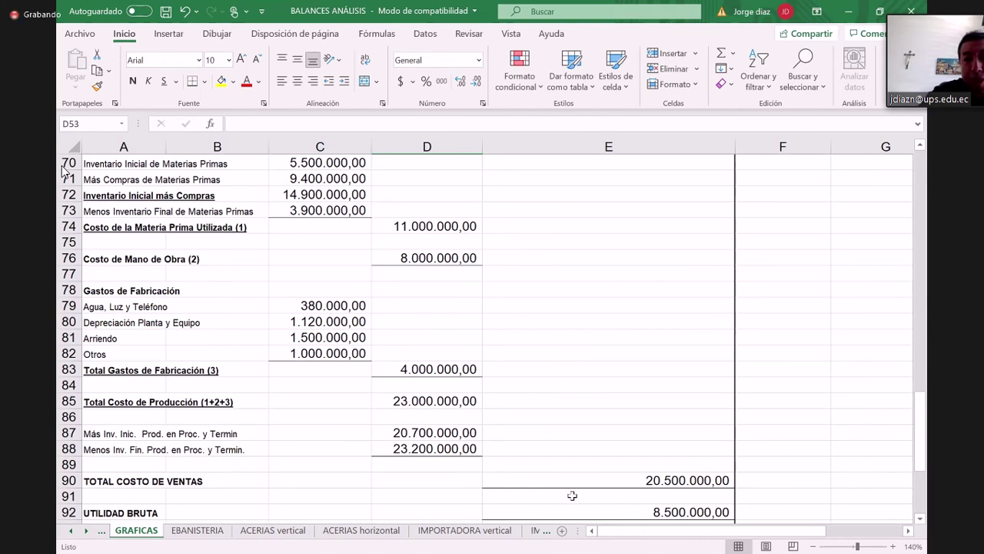
Review the income statement from Total de Ventas through COSTO DE VENTAS and GASTOS OPERATIVOS down to UTLIDAD LIQUIDA in row 101
scroll(632, 483, "up", 2)
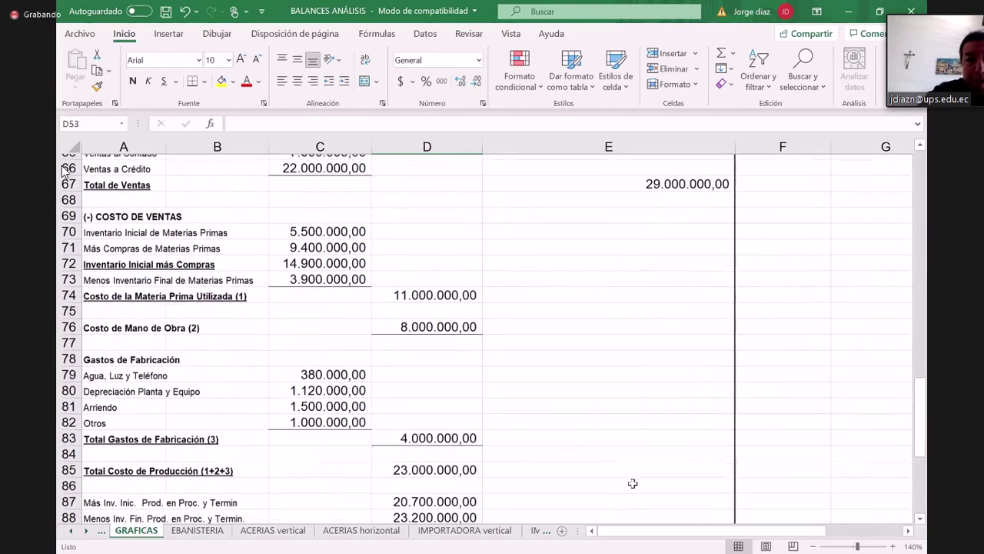
scroll(633, 482, "up", 1)
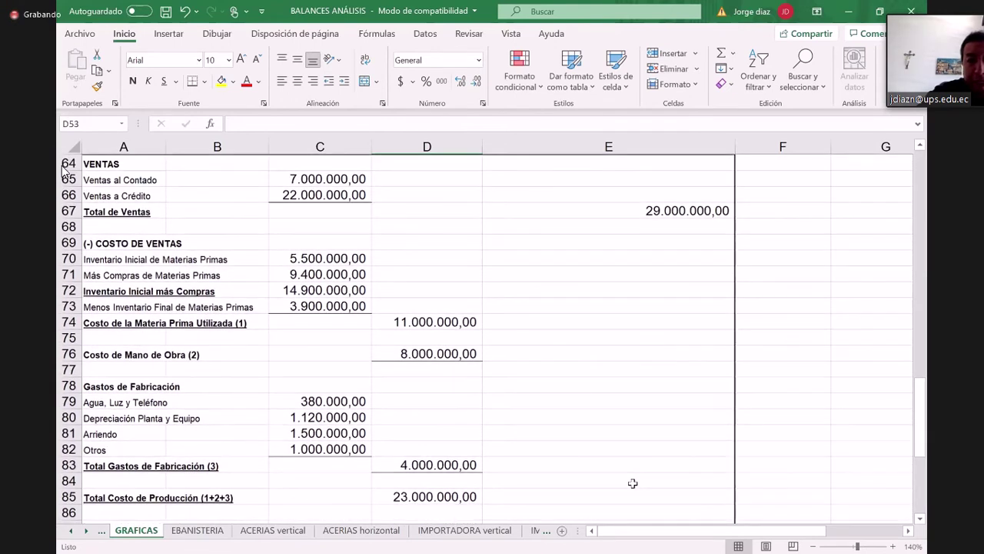
scroll(632, 482, "down", 4)
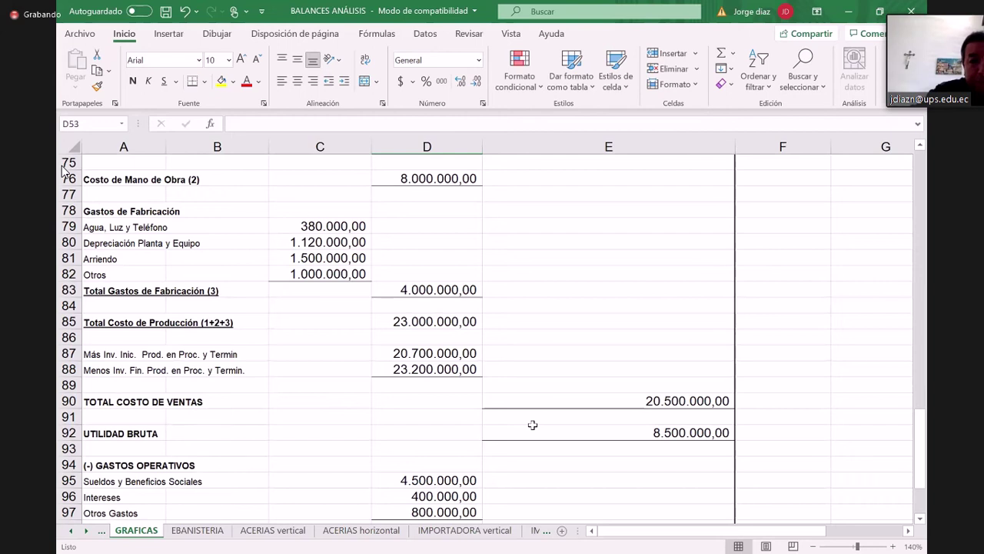
scroll(532, 425, "up", 6)
scroll(532, 424, "down", 8)
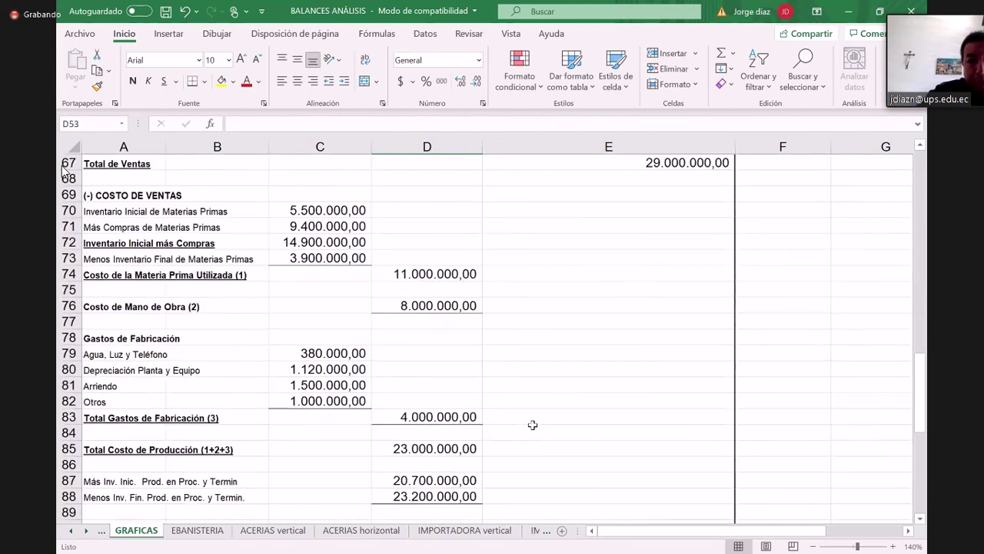
scroll(532, 424, "down", 1)
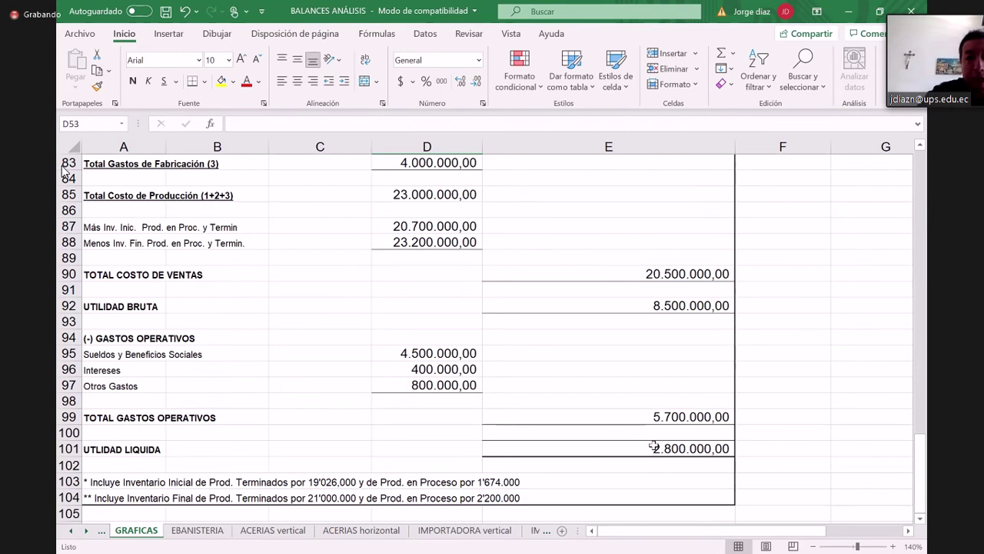
scroll(653, 446, "down", 1)
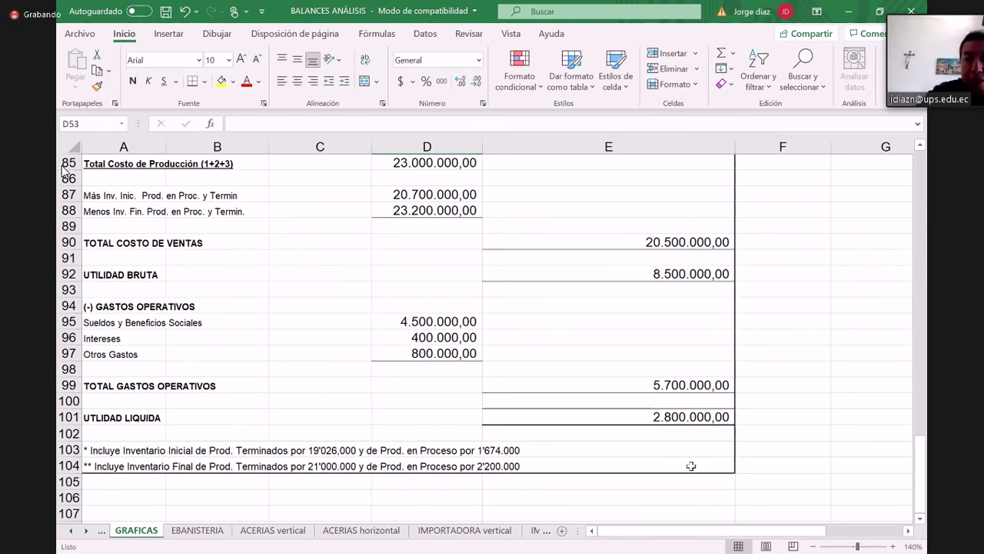
scroll(651, 433, "up", 1)
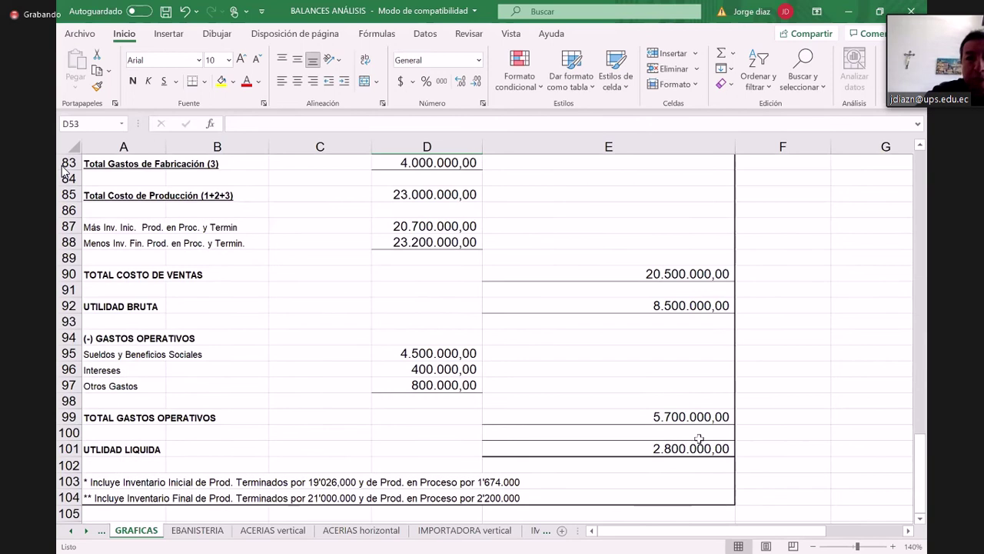
Trace the net profit back to Utilidad del Ejercicio under PATRIMONIO in the GRAFICAS balance sheet and look over the neighbouring liabilities
scroll(564, 360, "up", 10)
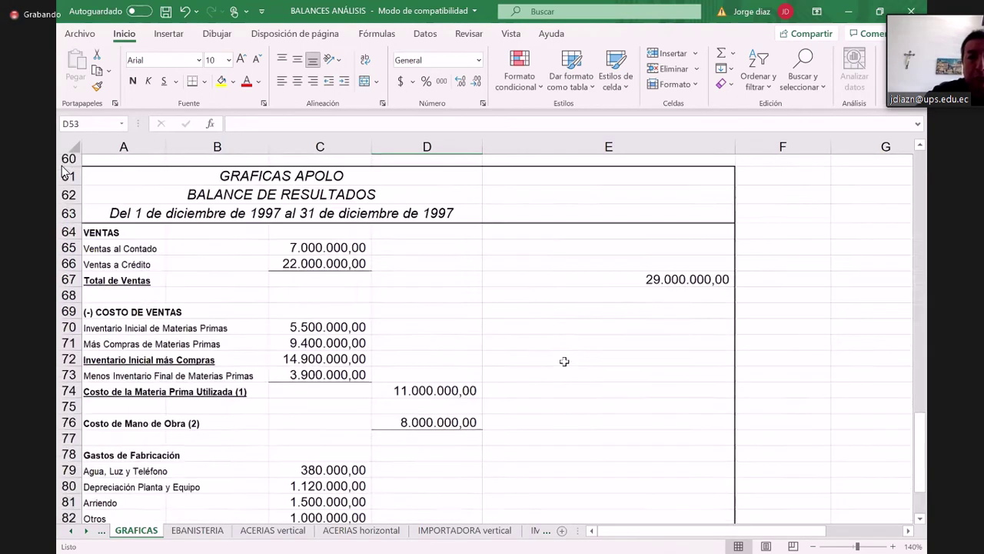
scroll(564, 361, "up", 10)
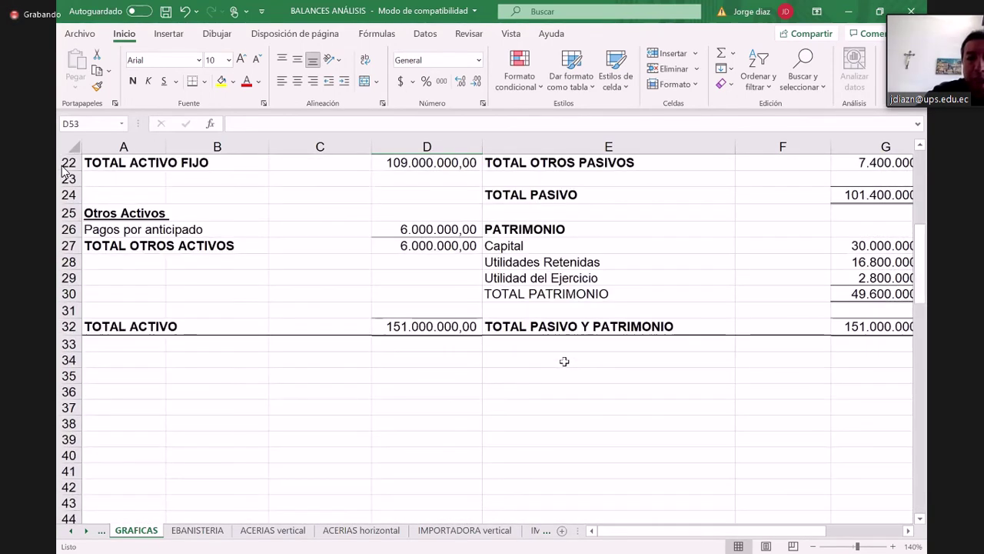
scroll(565, 362, "right", 1)
scroll(564, 361, "left", 1)
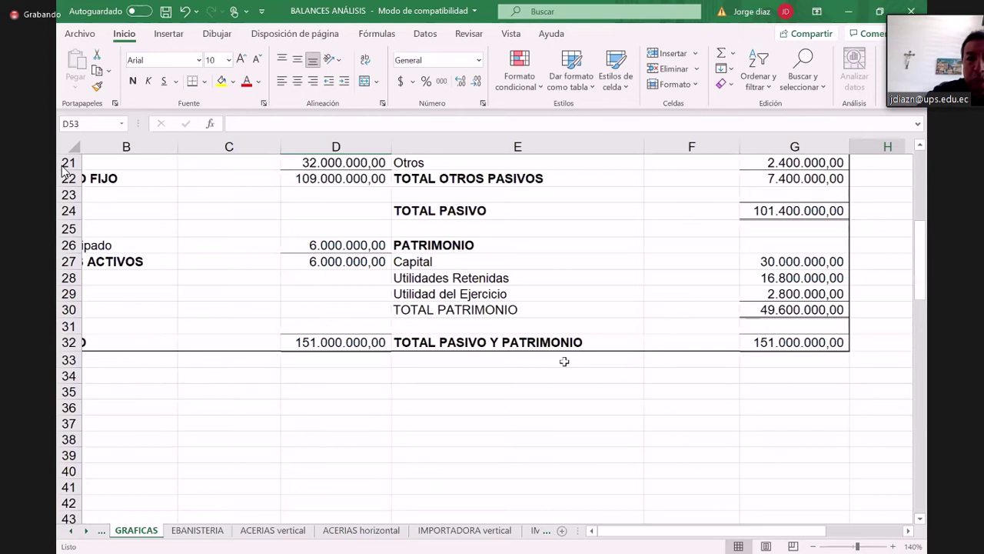
scroll(565, 362, "down", 1)
scroll(565, 361, "right", 1)
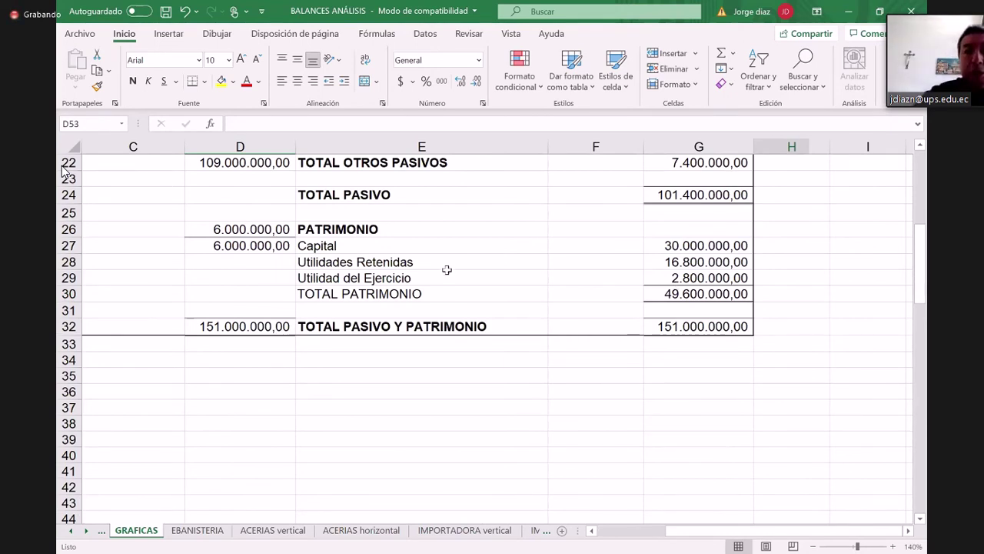
scroll(449, 271, "up", 2)
scroll(449, 272, "right", 3)
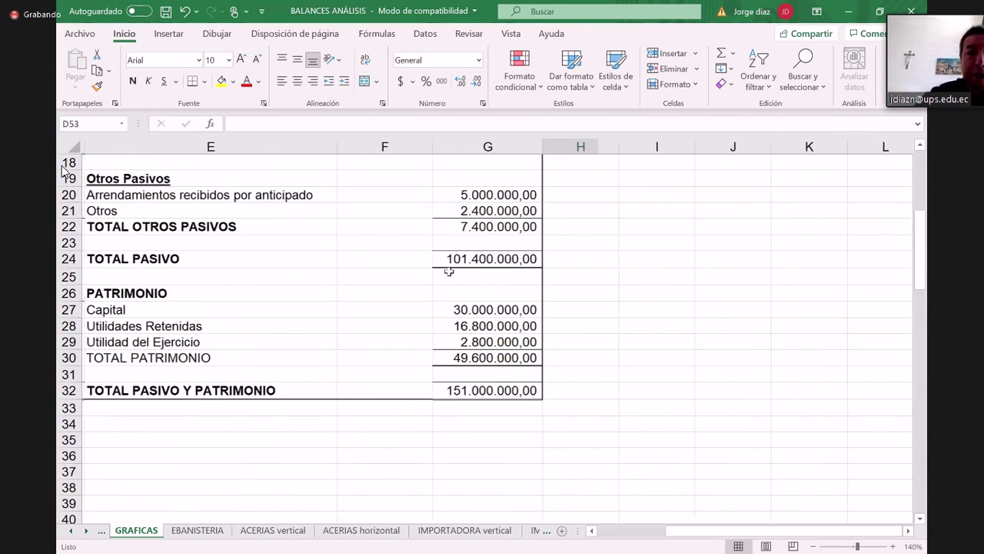
scroll(449, 271, "left", 1)
scroll(449, 271, "left", 2)
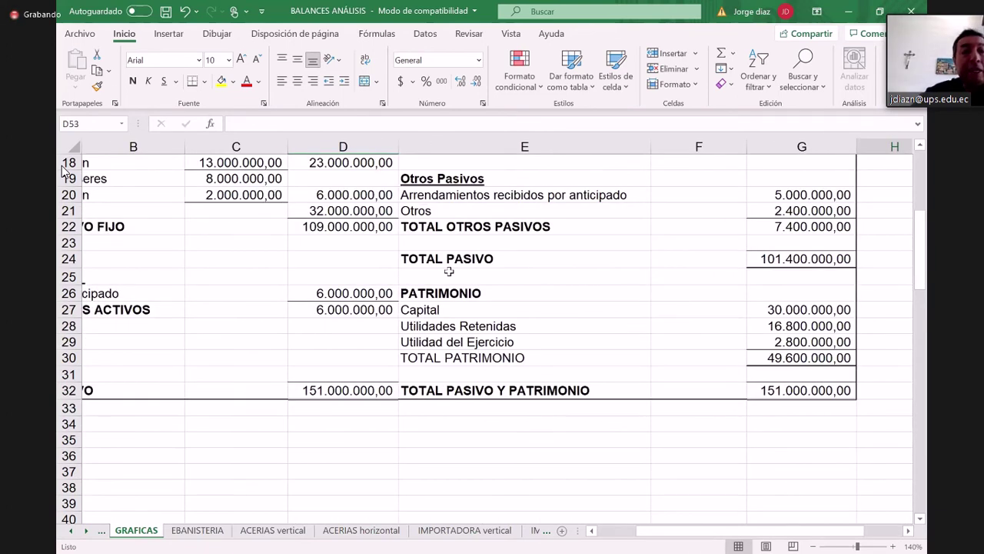
scroll(449, 271, "down", 2)
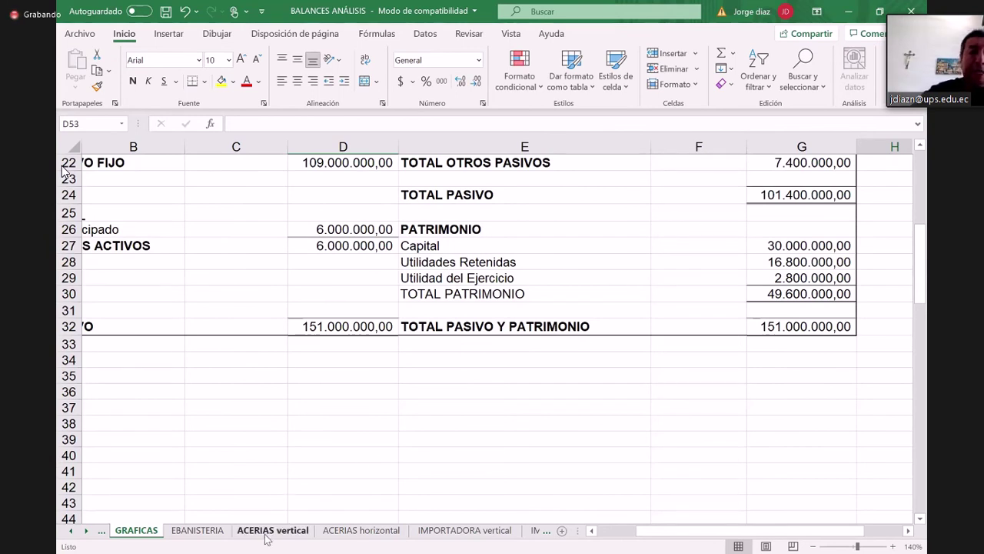
scroll(287, 304, "up", 7)
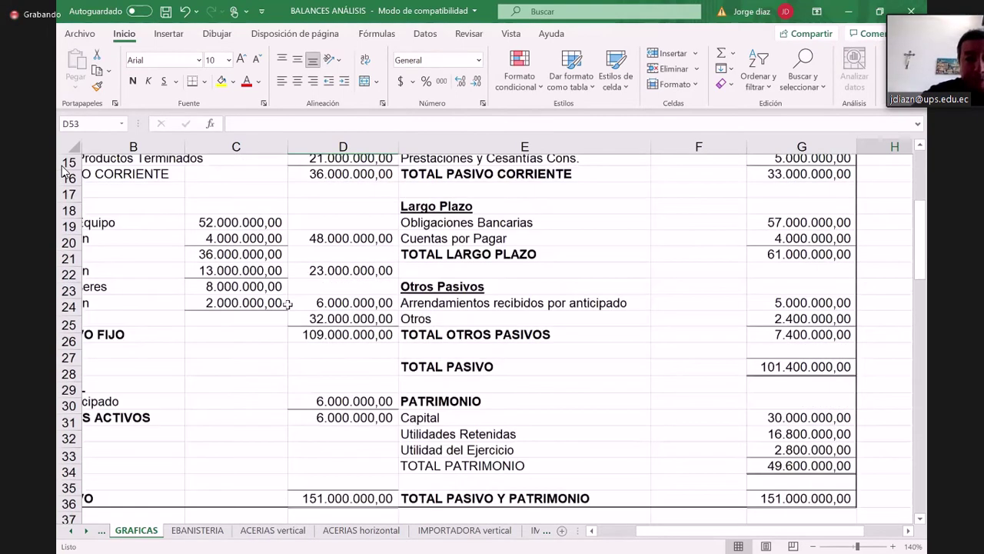
Open the ACERIAS vertical sheet and look through its BALANCE GENERAL down to the totals in row 31
left_click(274, 531)
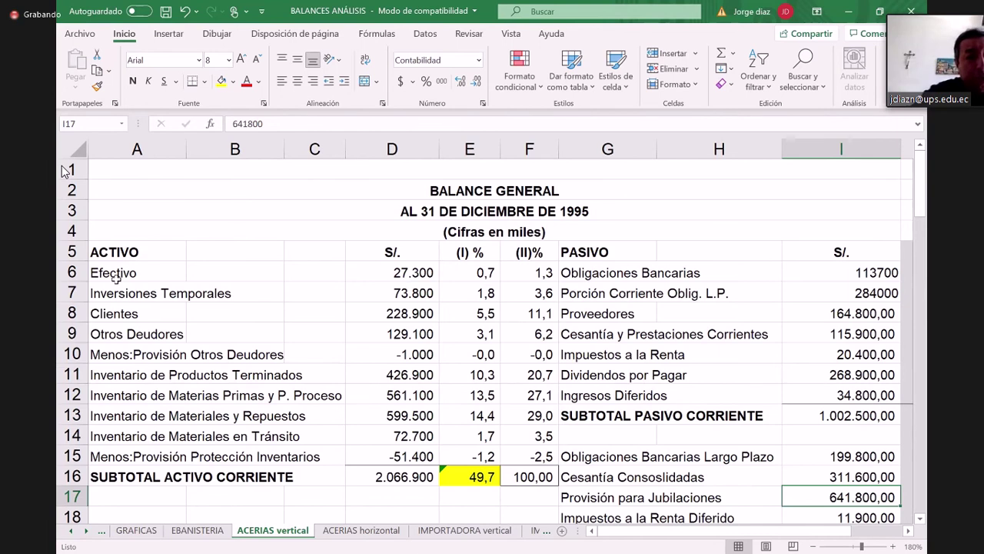
scroll(116, 279, "down", 2)
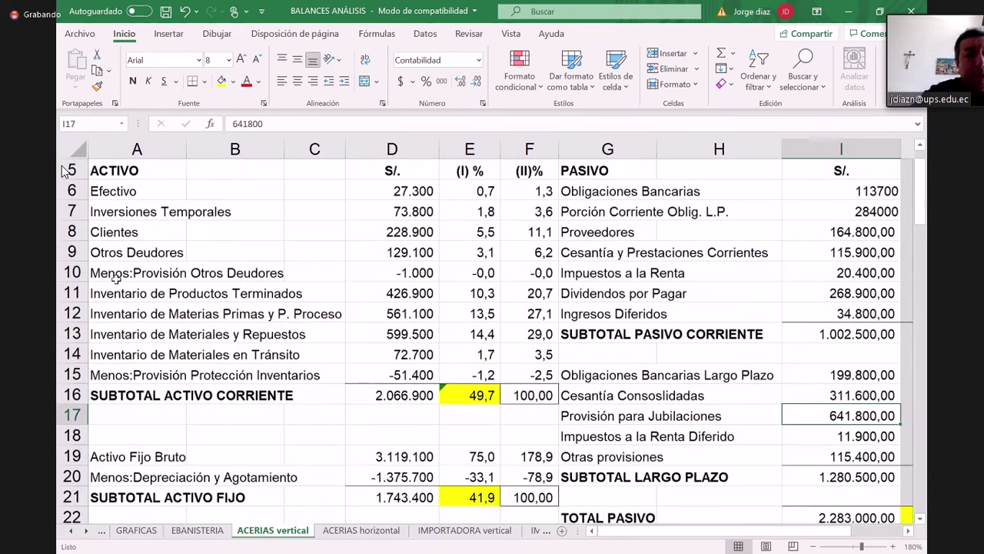
scroll(116, 279, "down", 3)
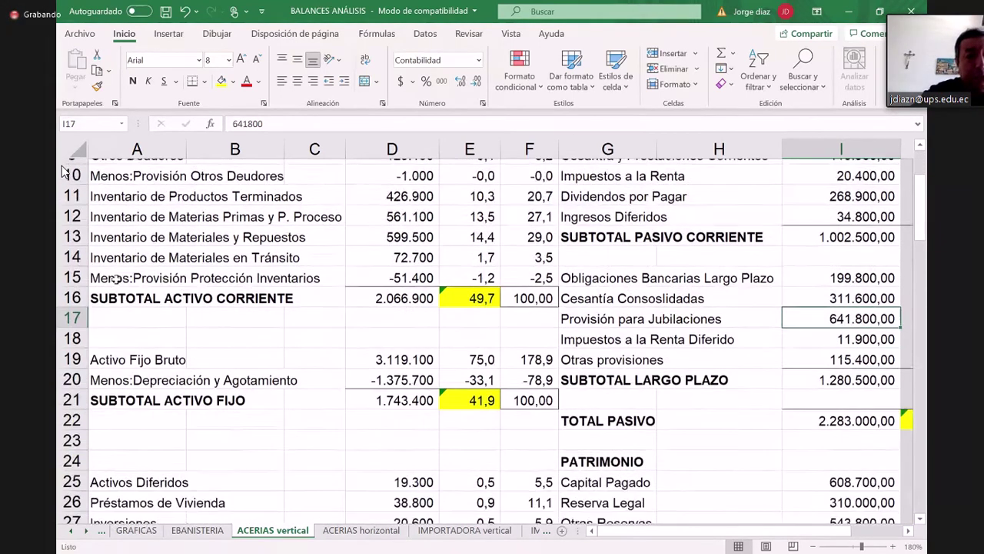
scroll(116, 280, "down", 1)
scroll(115, 279, "up", 1)
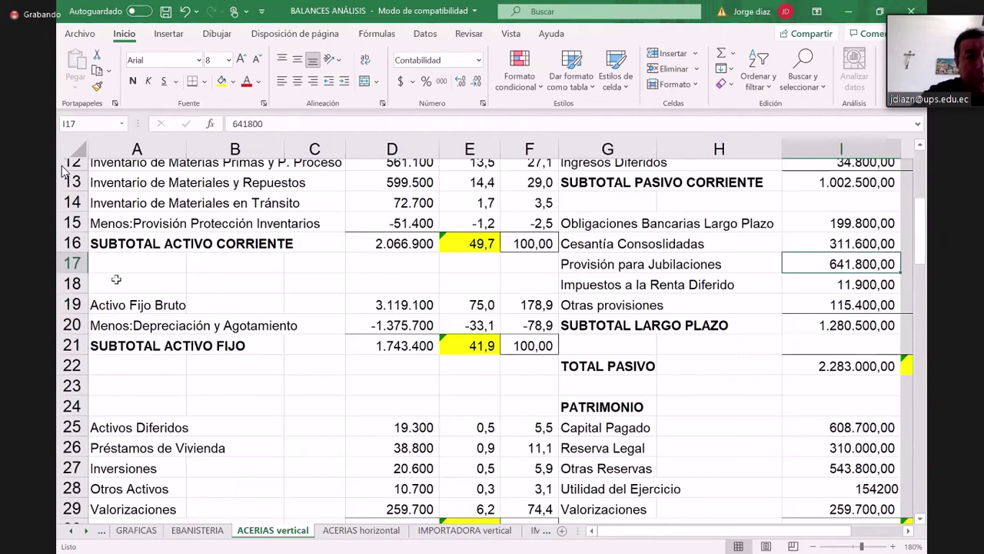
scroll(116, 279, "down", 2)
scroll(116, 279, "up", 1)
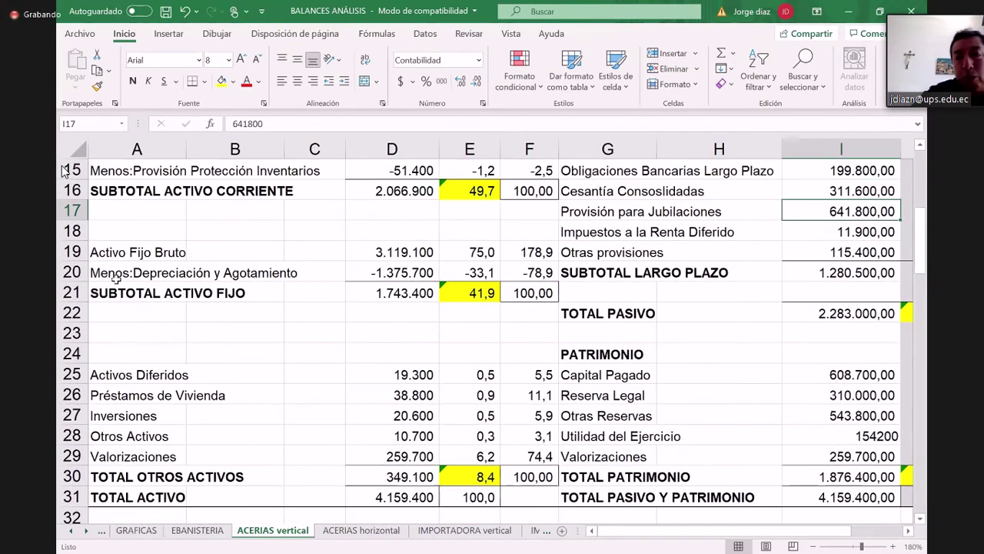
scroll(116, 279, "up", 1)
scroll(115, 279, "up", 3)
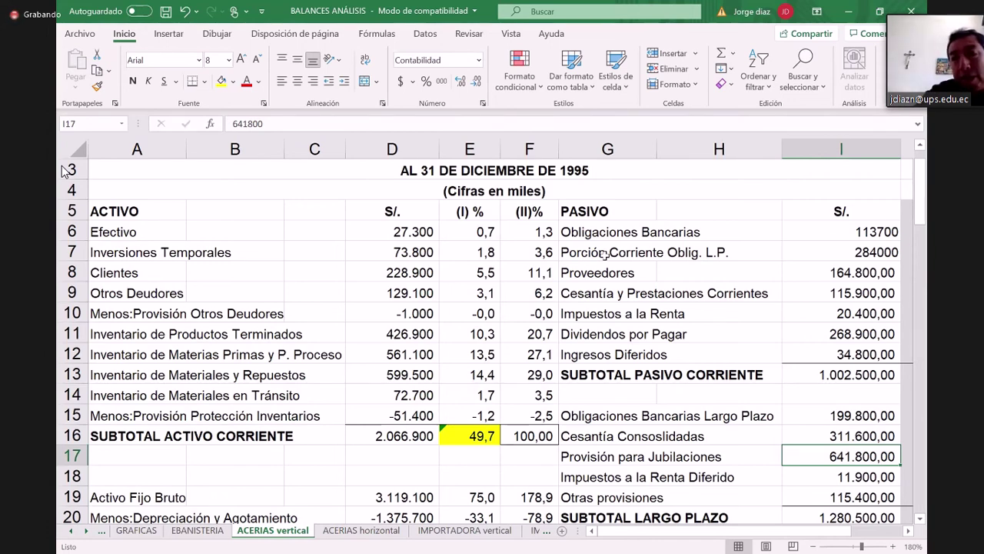
Examine the PASIVO side of the ACERIAS balance sheet, from Obligaciones Bancarias through the current and long-term liabilities
scroll(599, 254, "down", 1)
scroll(606, 255, "up", 1)
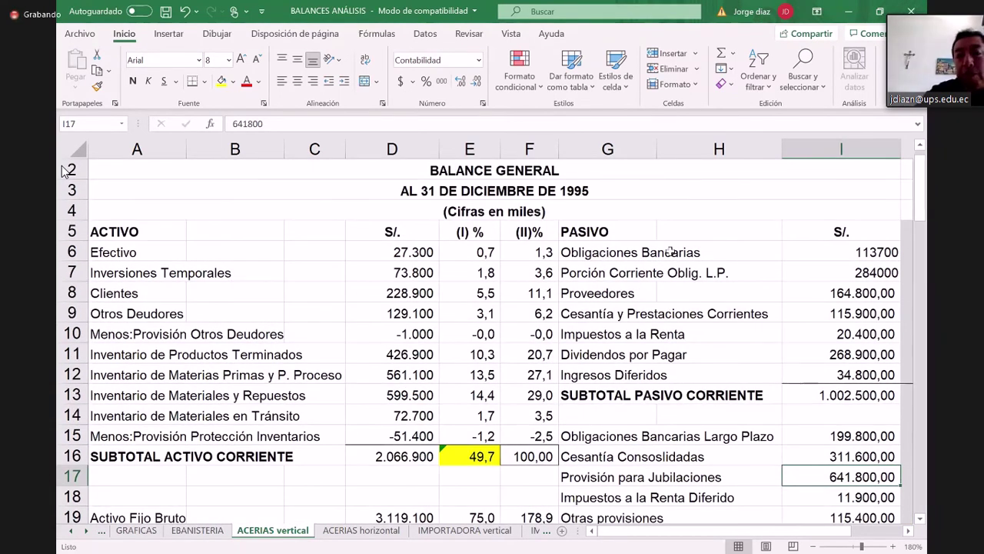
scroll(642, 294, "down", 1)
scroll(642, 295, "down", 1)
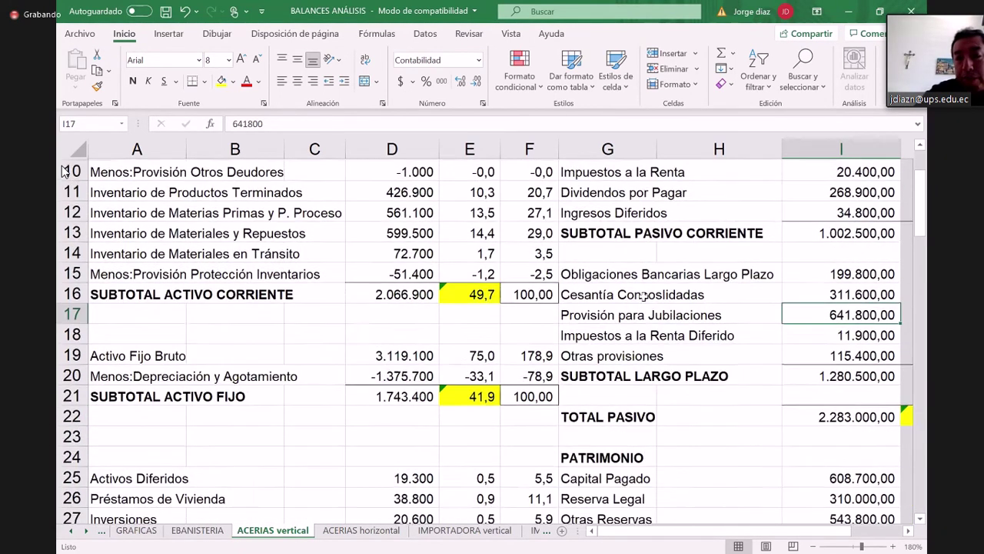
scroll(643, 299, "up", 1)
scroll(643, 297, "up", 2)
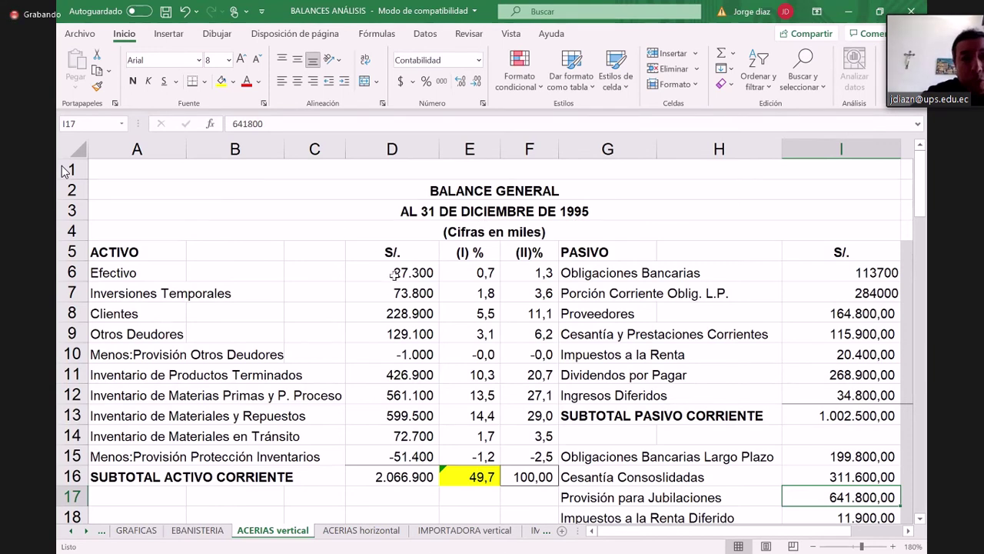
Examine the ACTIVO amounts with their (I) % and (II)% columns, from Efectivo down to TOTAL ACTIVO
scroll(393, 274, "down", 3)
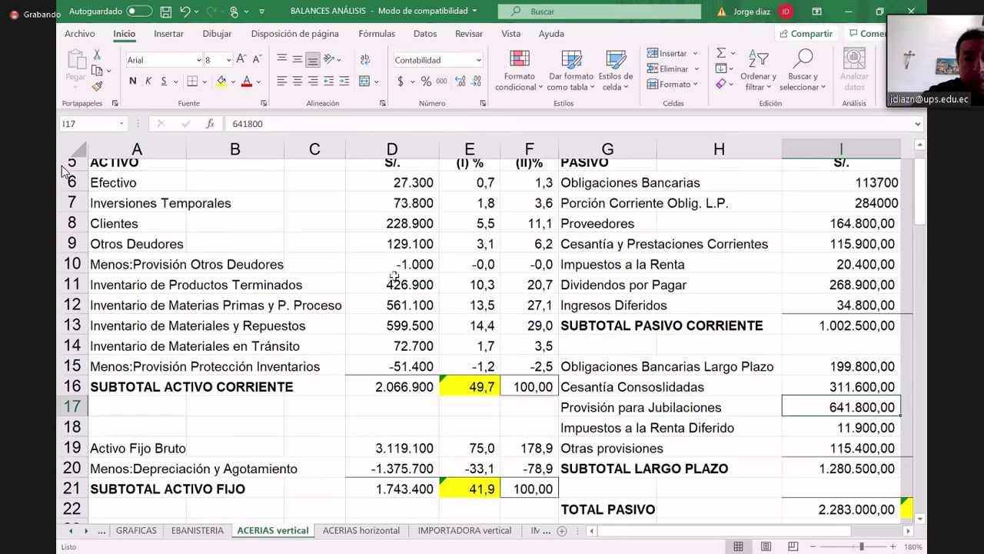
scroll(393, 274, "down", 2)
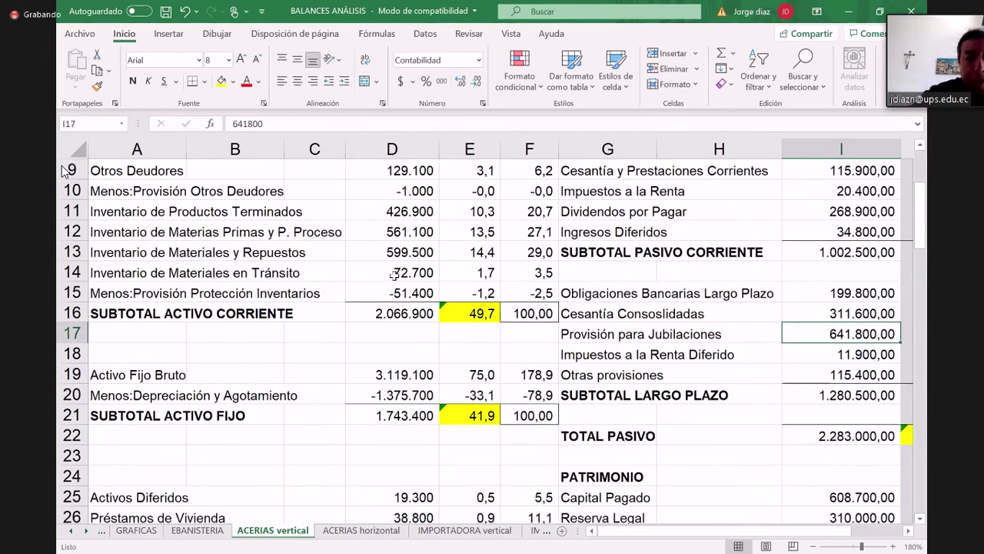
scroll(394, 274, "down", 1)
scroll(394, 275, "down", 2)
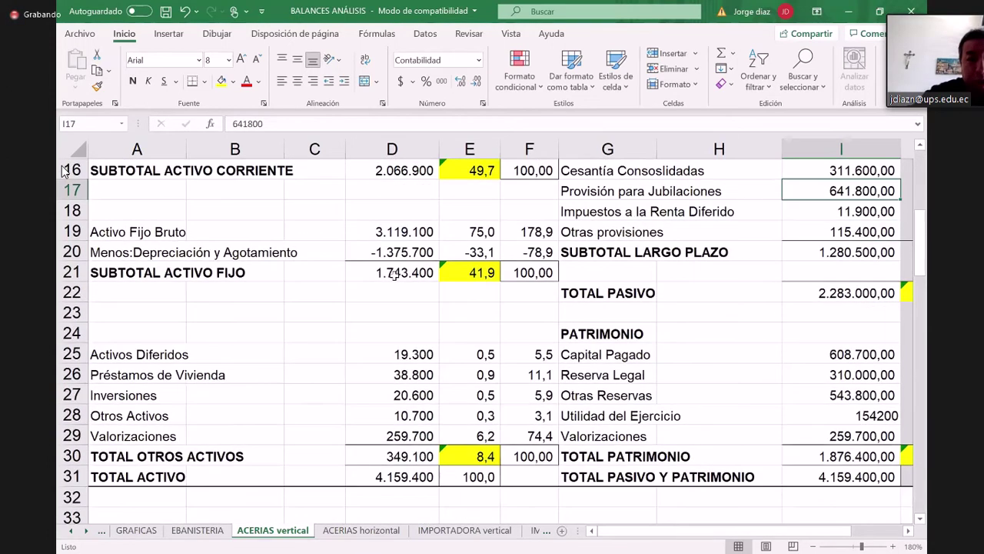
scroll(393, 275, "down", 2)
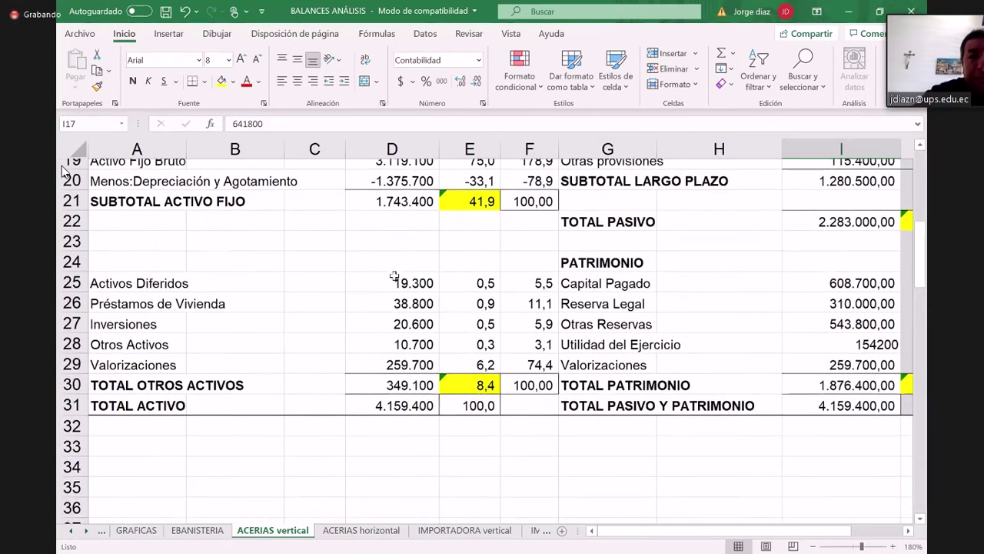
scroll(393, 274, "up", 6)
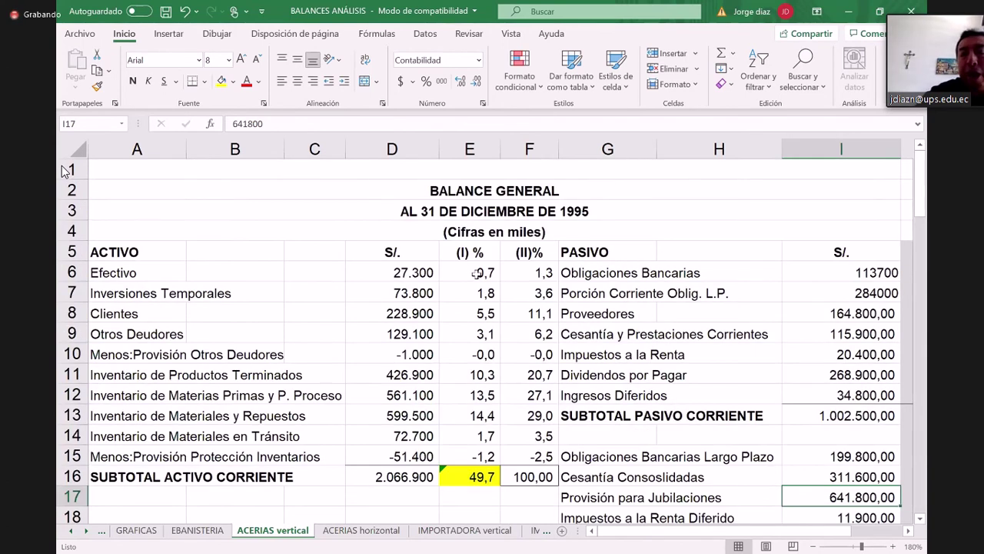
Inspect the (I) % formula for Efectivo in E6 and locate the TOTAL ACTIVO amount in D31 that it divides by
left_click(476, 273)
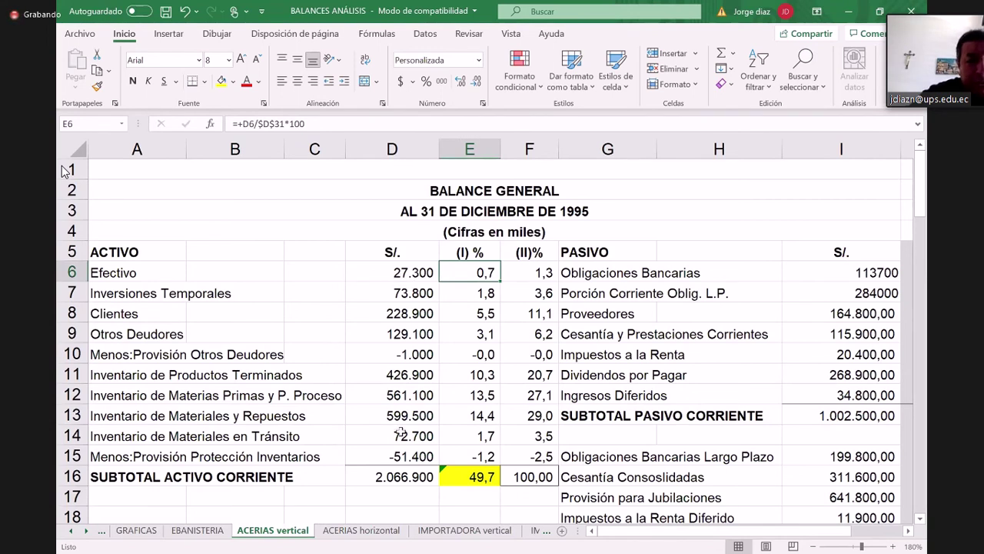
scroll(398, 445, "down", 3)
scroll(397, 446, "down", 3)
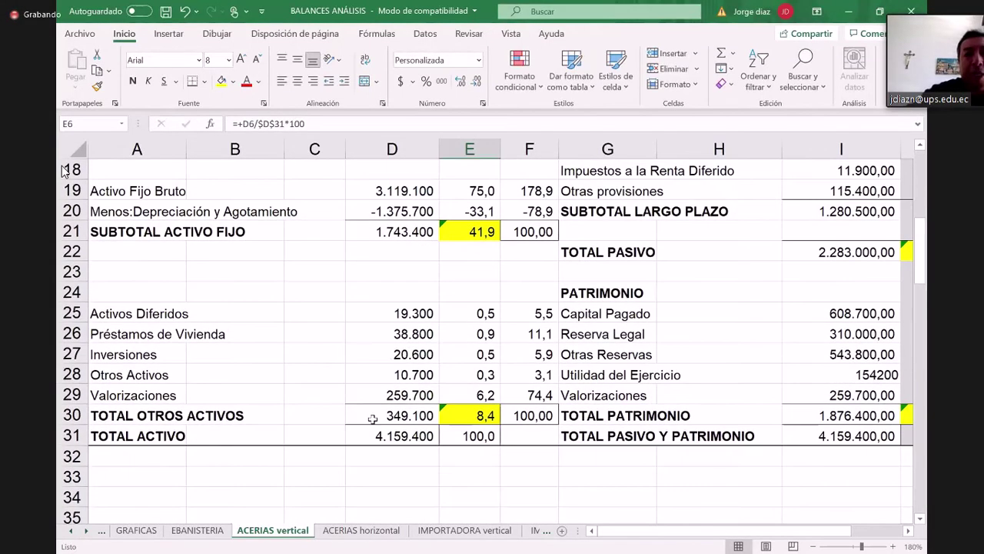
scroll(402, 456, "up", 1)
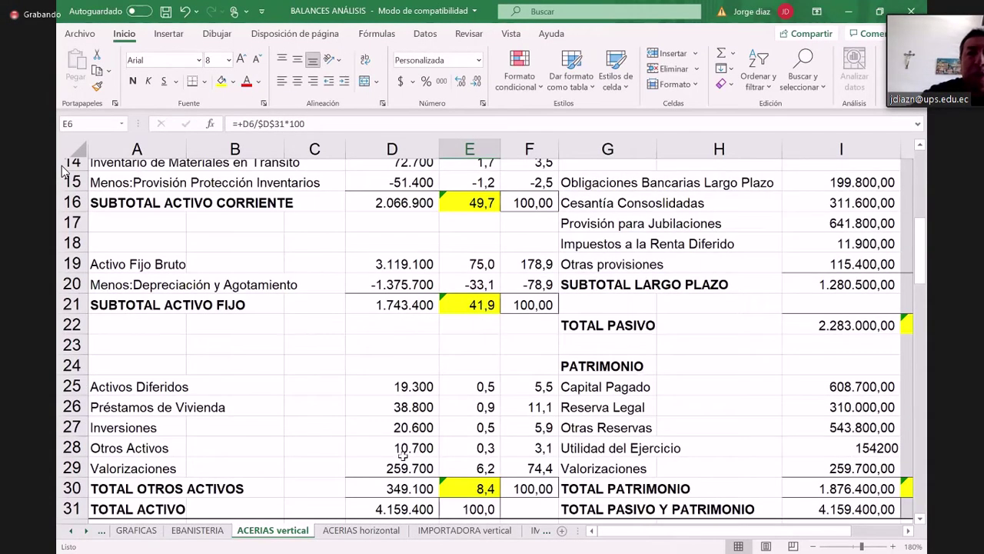
scroll(484, 347, "up", 4)
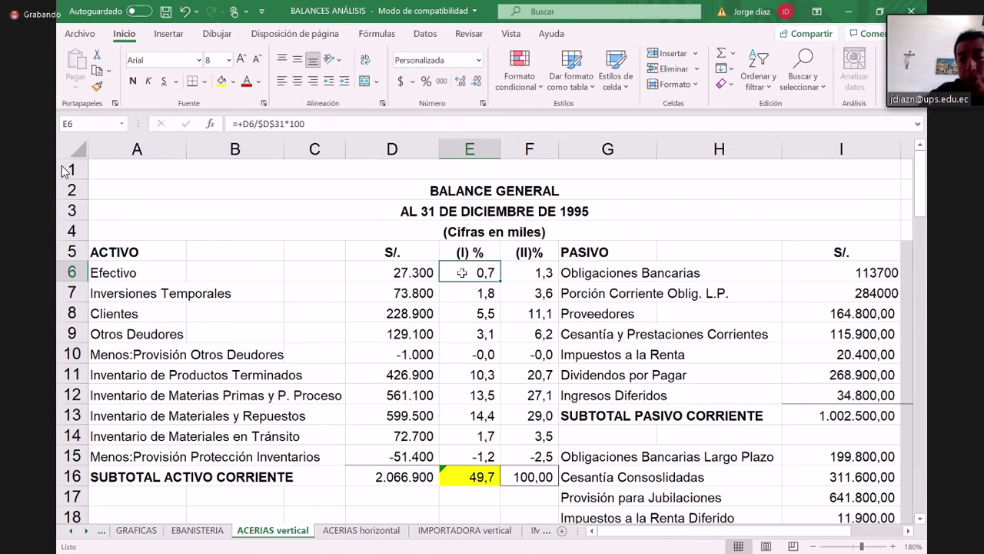
Step through the (I) % formulas in column E cell by cell, from Efectivo down to TOTAL ACTIVO in E31
key("Down")
key("Down")
key("Down")
key("Down")
key("Down")
key("Down")
key("Down")
key("Down")
key("Down")
key("Down")
key("Down")
key("Down")
key("Down")
key("Down")
key("Down")
key("Down")
key("Down")
key("Down")
key("Down")
key("Down")
key("Down")
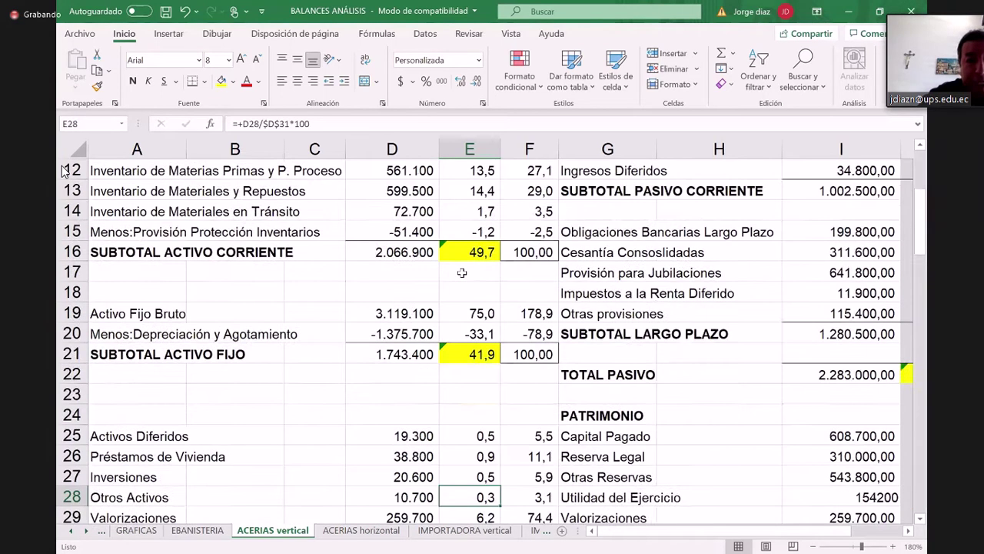
key("Up")
key("Up")
key("Up")
key("Up")
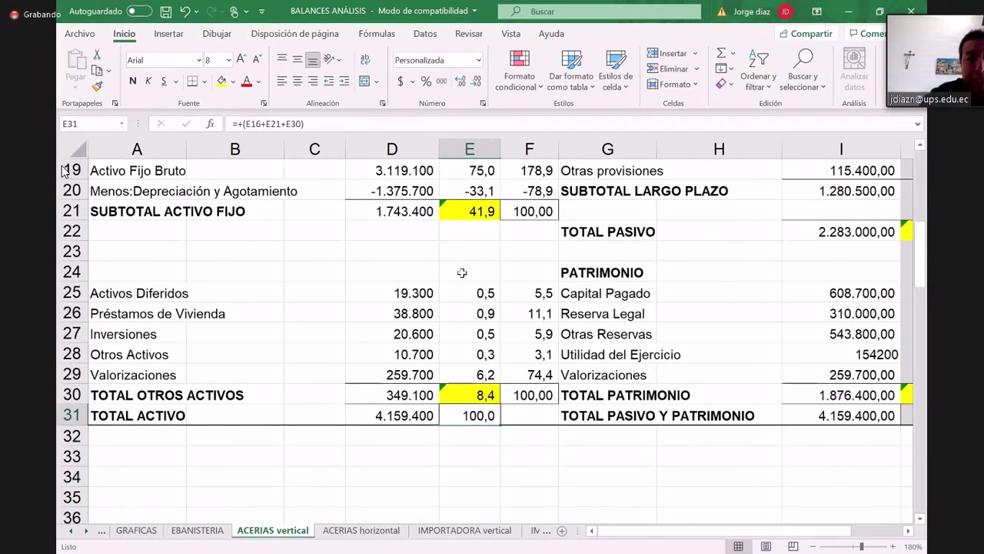
Return up the (I) % column from TOTAL ACTIVO in E31 to the Efectivo formula in E6
key("Left")
key("Right")
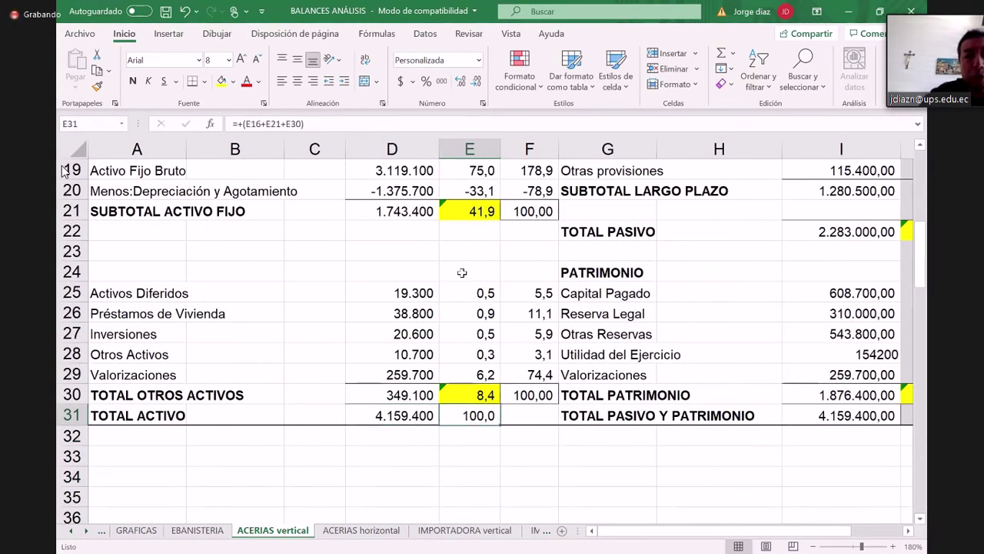
key("Up")
key("Up")
key("Up")
key("Up")
key("Up")
key("Up")
key("Up")
key("Up")
key("Up")
key("Up")
key("Up")
key("Up")
key("Up")
key("Up")
key("Up")
key("Up")
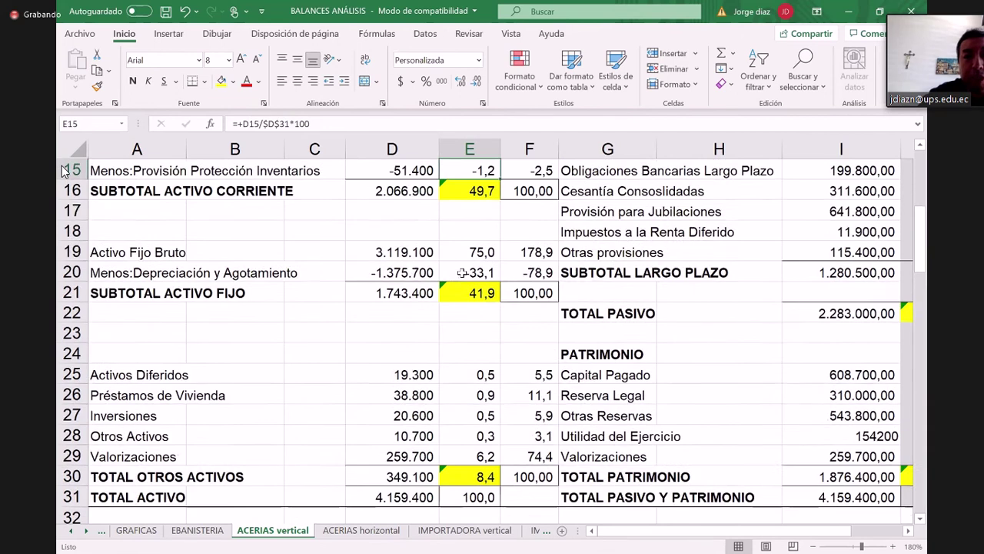
key("Up")
key("Up")
key("Up")
key("Up")
key("Up")
key("Up")
key("Up")
key("Up")
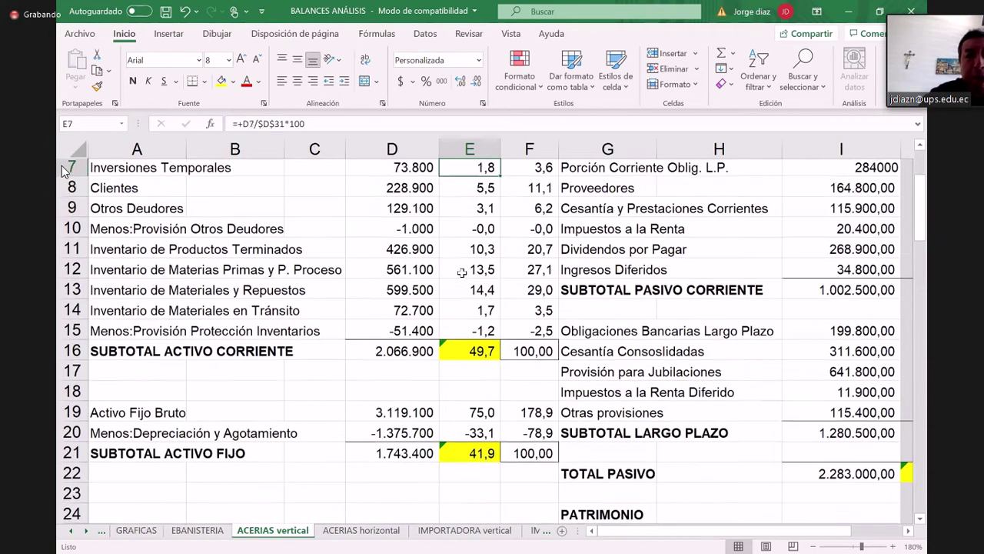
scroll(461, 272, "up", 2)
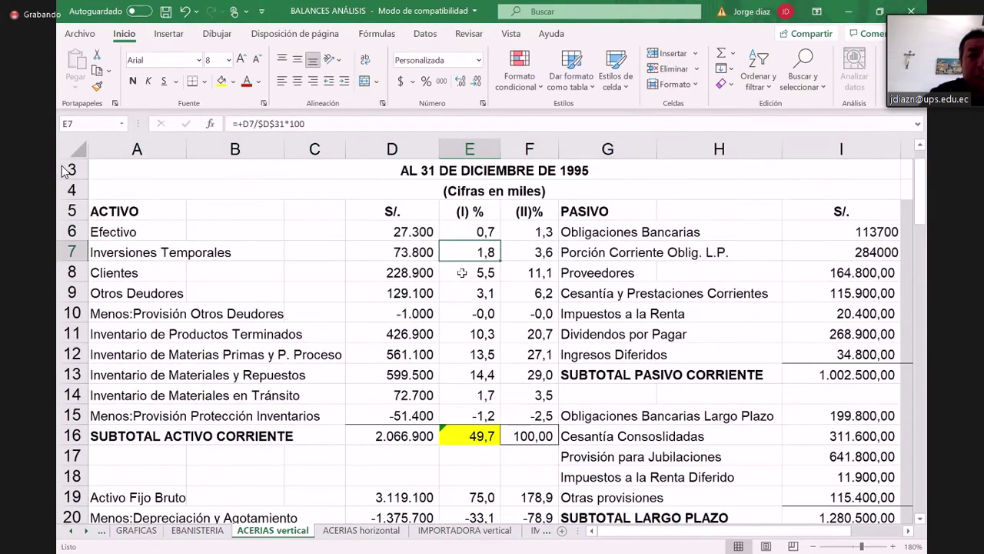
key("Up")
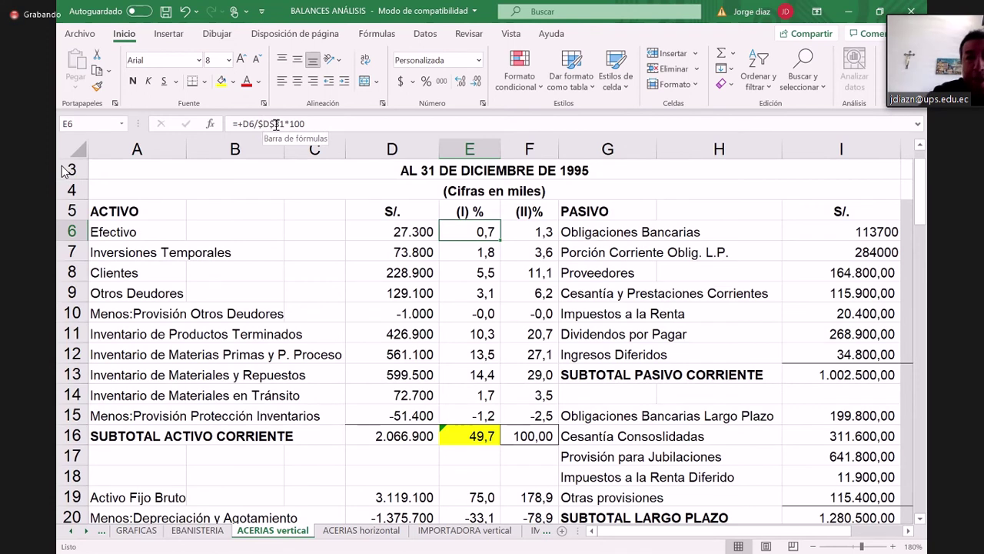
Inspect the (I) % formulas of the current assets, from Inversiones Temporales in E7 down to SUBTOTAL ACTIVO CORRIENTE in E16
key("Down")
key("Down")
key("Down")
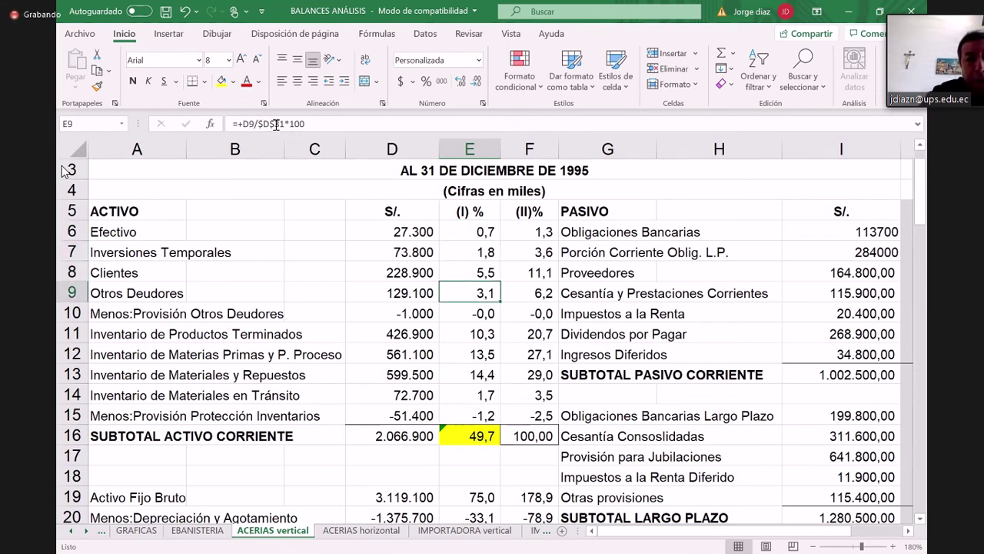
key("Down")
key("Down")
key("Down")
key("Down")
key("Down")
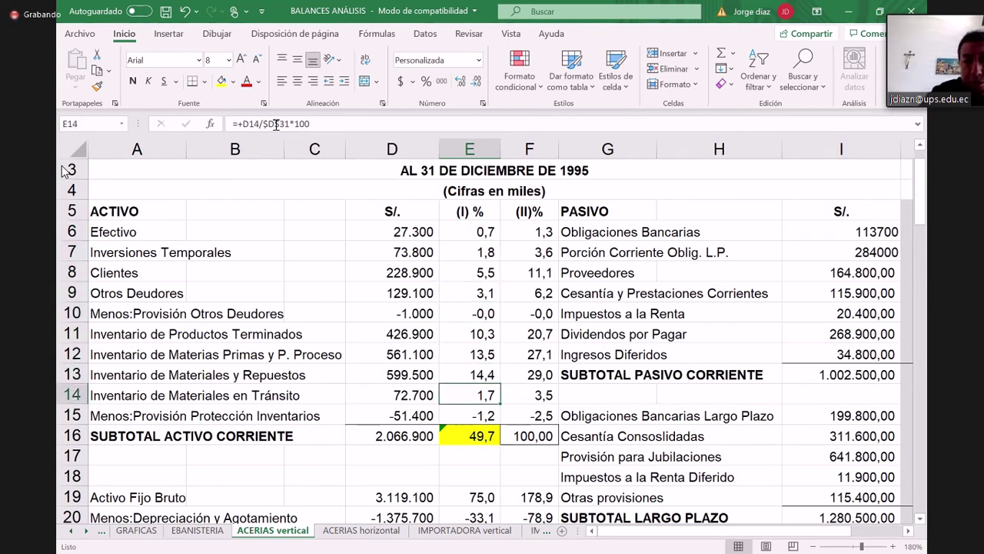
key("Down")
key("Down")
key("Up")
key("Up")
key("Up")
key("Up")
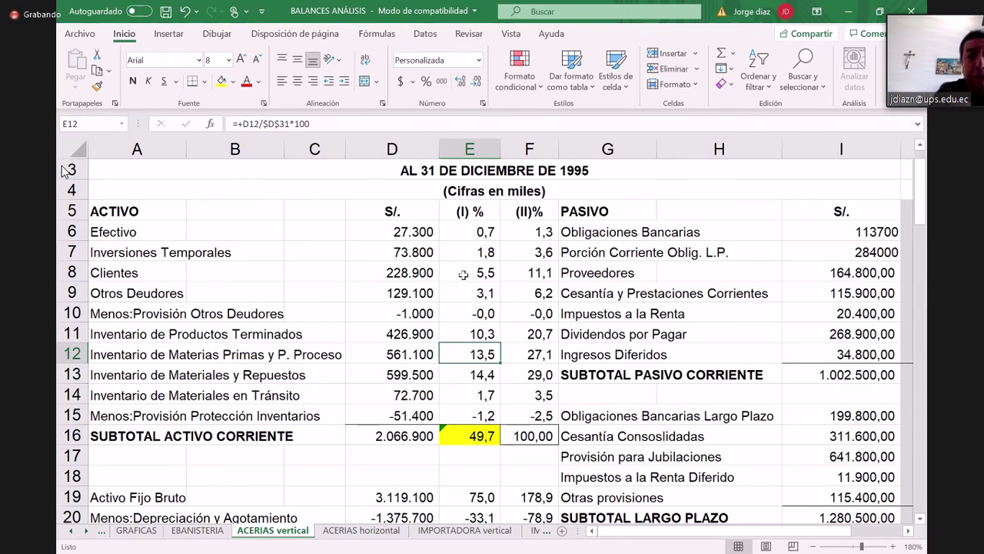
Compare the (I) % weights of the inventory accounts and their provisions cell by cell between E10 and E15
key("Down")
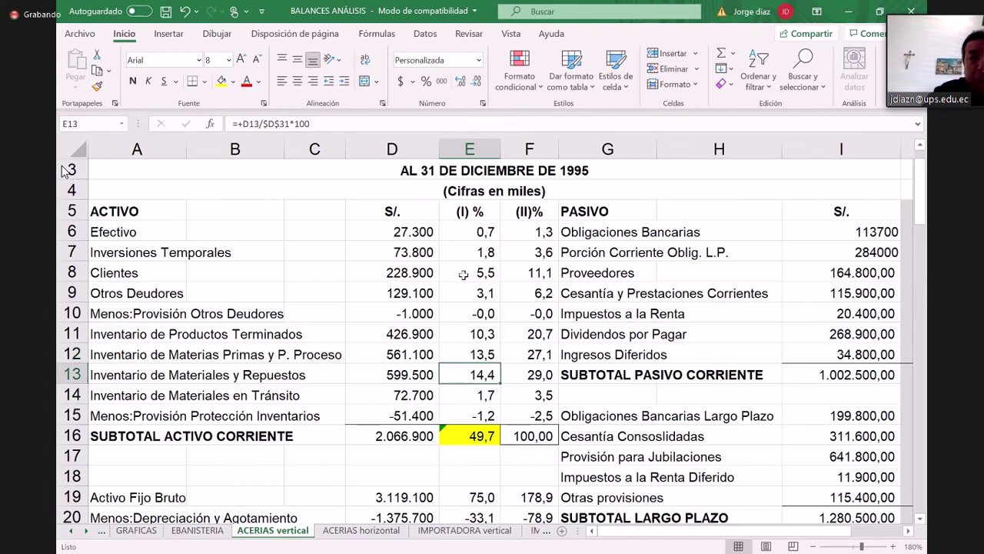
key("Up")
key("Up")
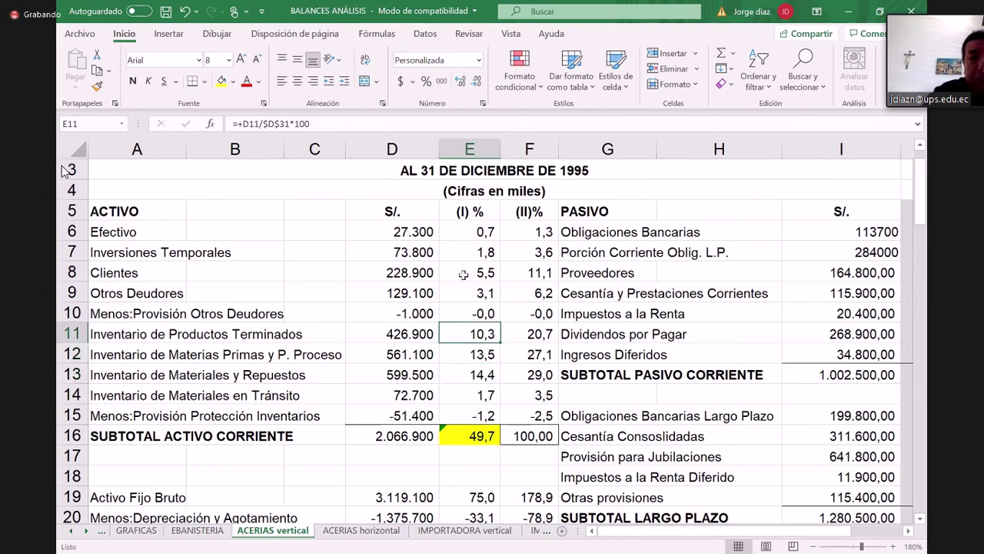
key("Up")
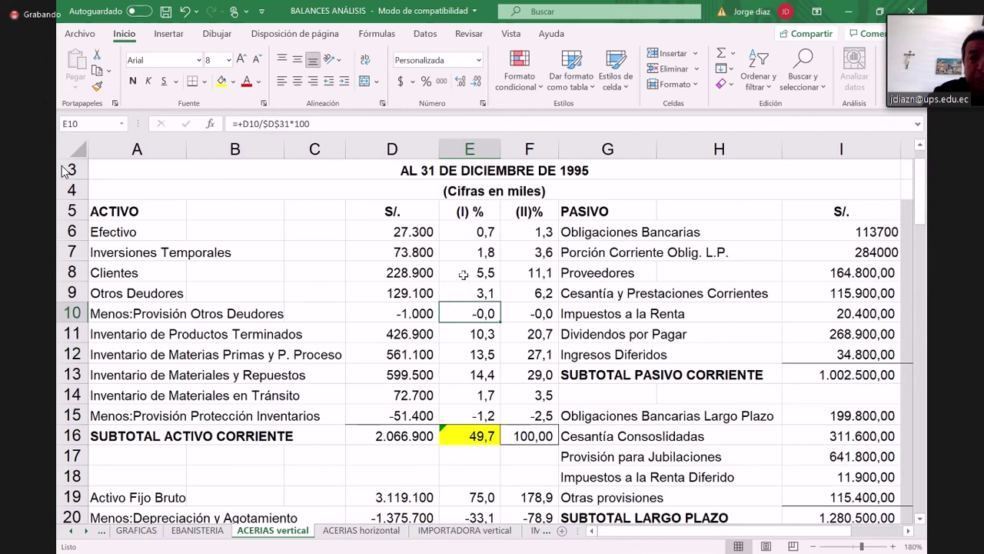
key("Down")
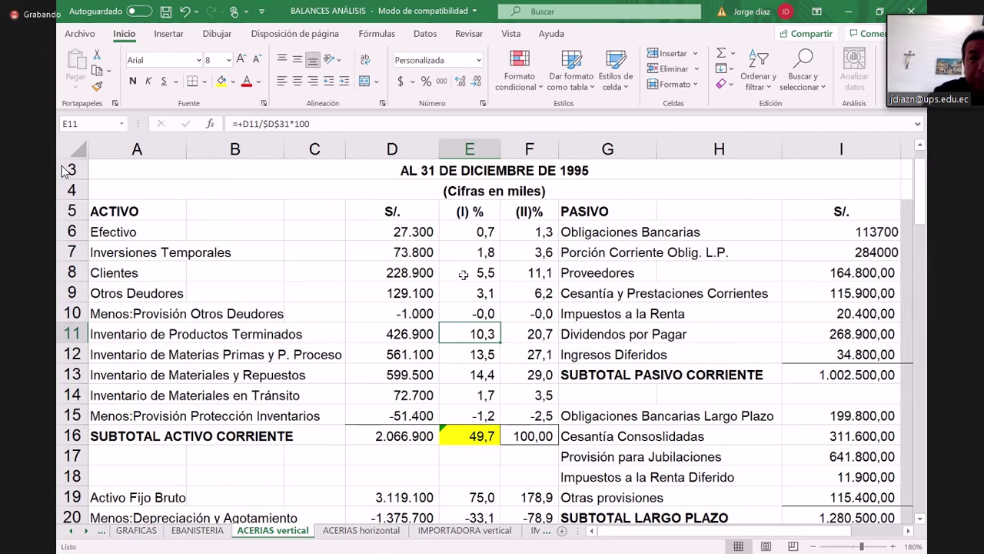
key("Down")
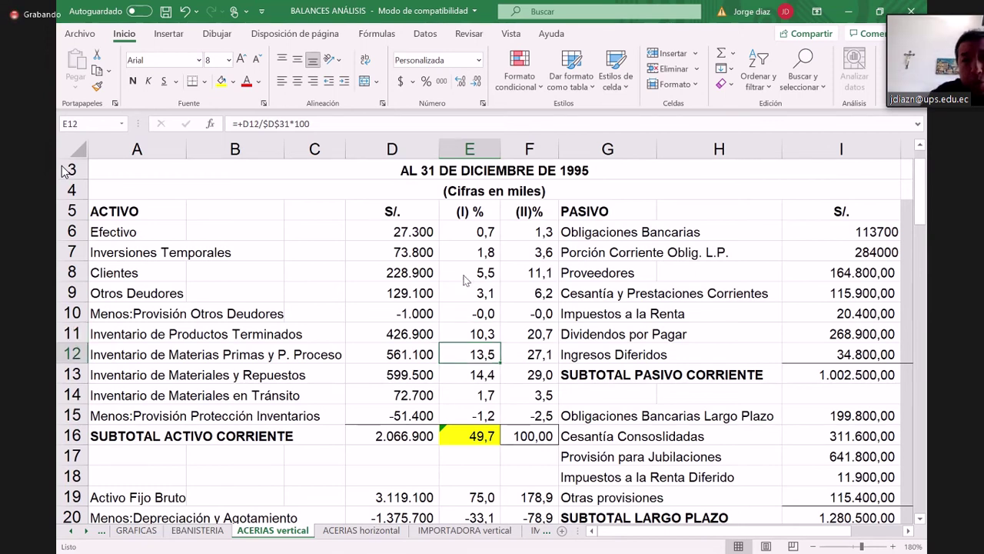
key("Down")
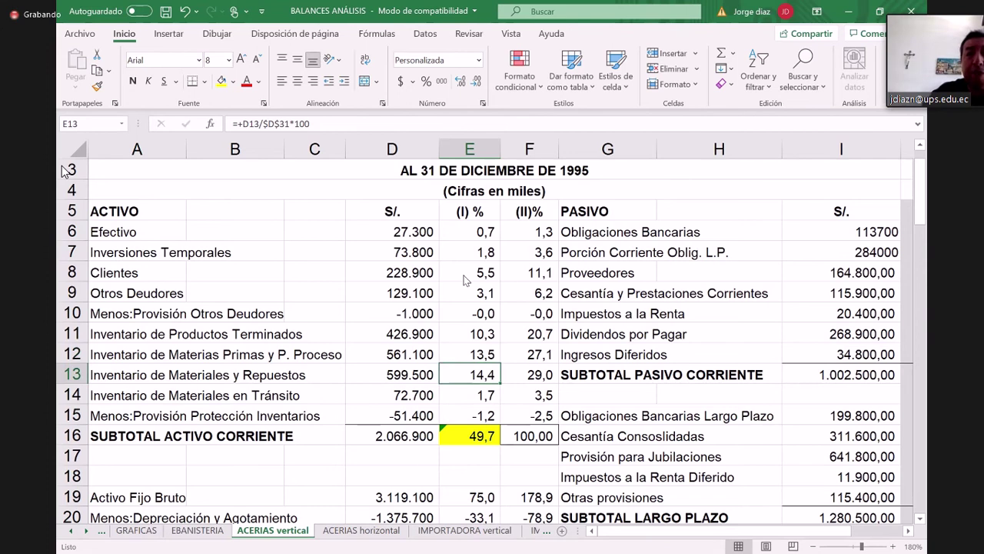
key("Down")
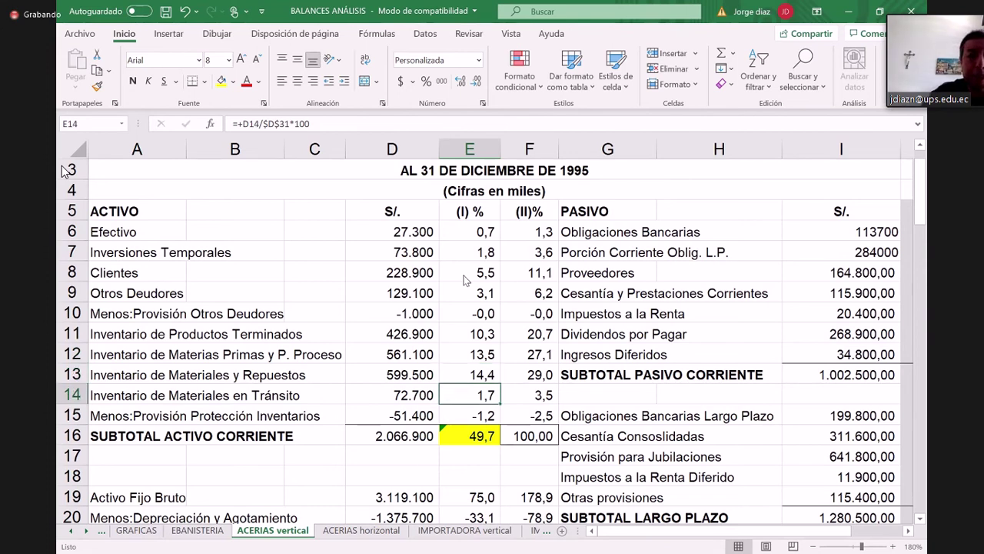
key("Down")
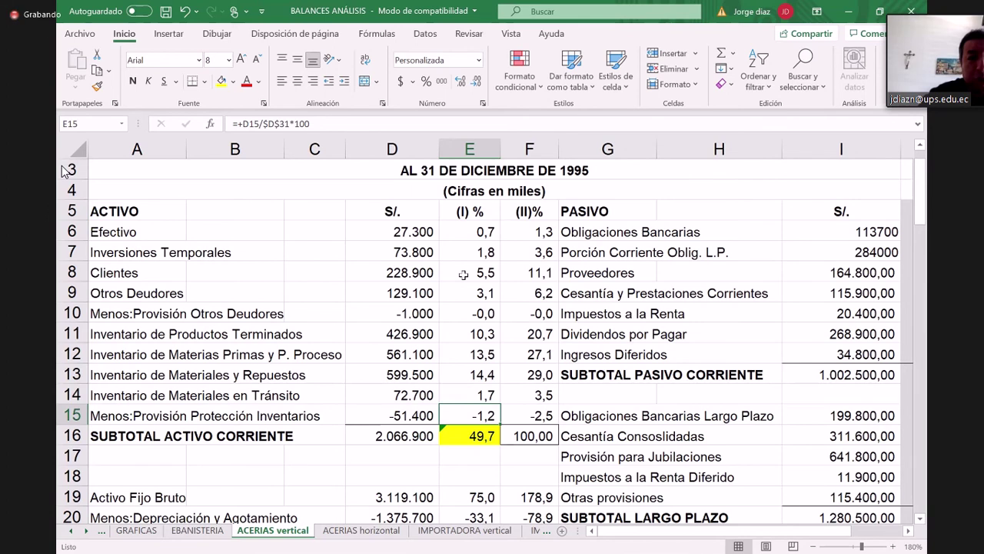
Review the (I) % column from SUBTOTAL ACTIVO CORRIENTE down through the fixed assets and the other asset accounts
key("Down")
key("Down")
scroll(464, 275, "down", 1)
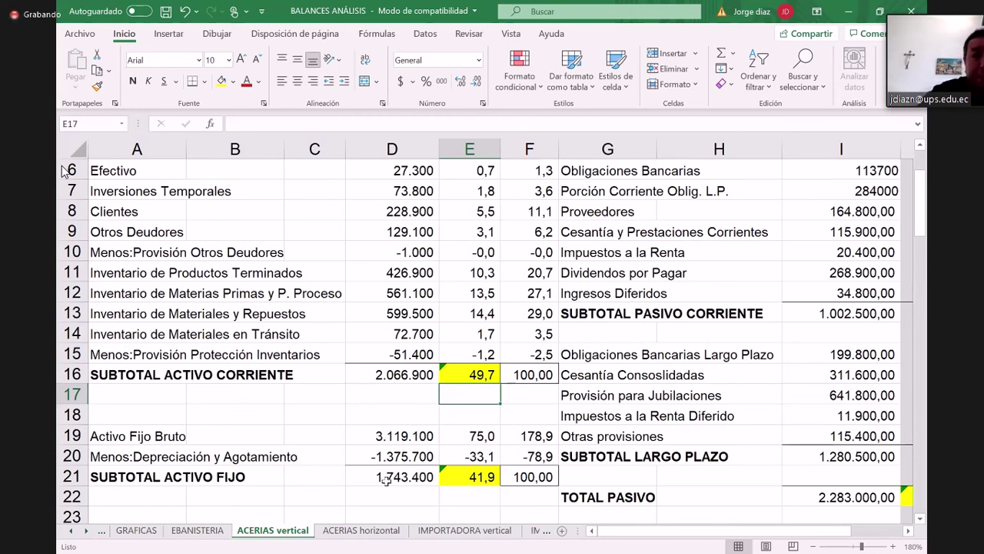
key("Down")
key("Down")
key("Down")
key("Down")
key("Down")
key("Down")
key("Down")
key("Down")
key("Down")
key("Down")
key("Down")
key("Down")
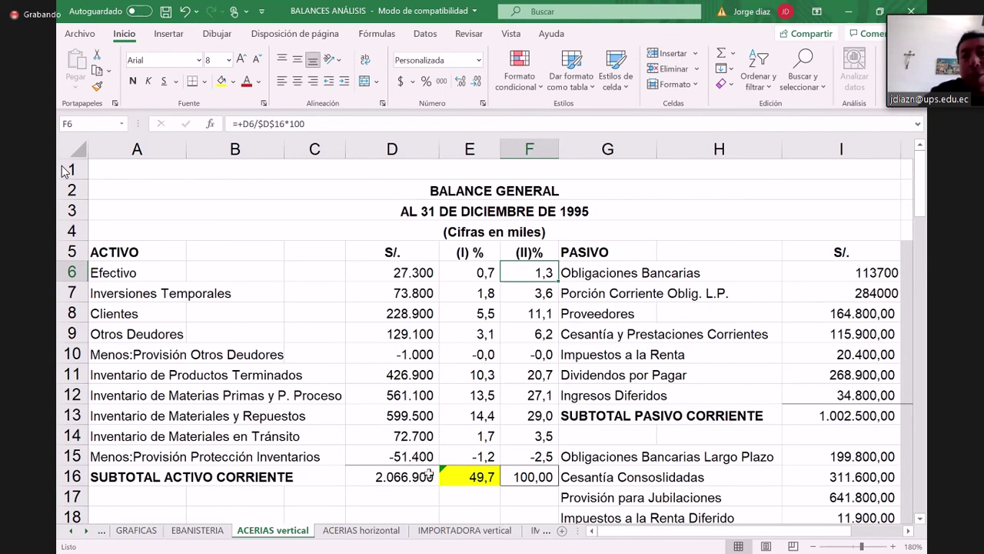
Step through the current-asset (II)% formulas from F7 to F13 and compare them with the (I) % formulas in E13 and E12
key("Down")
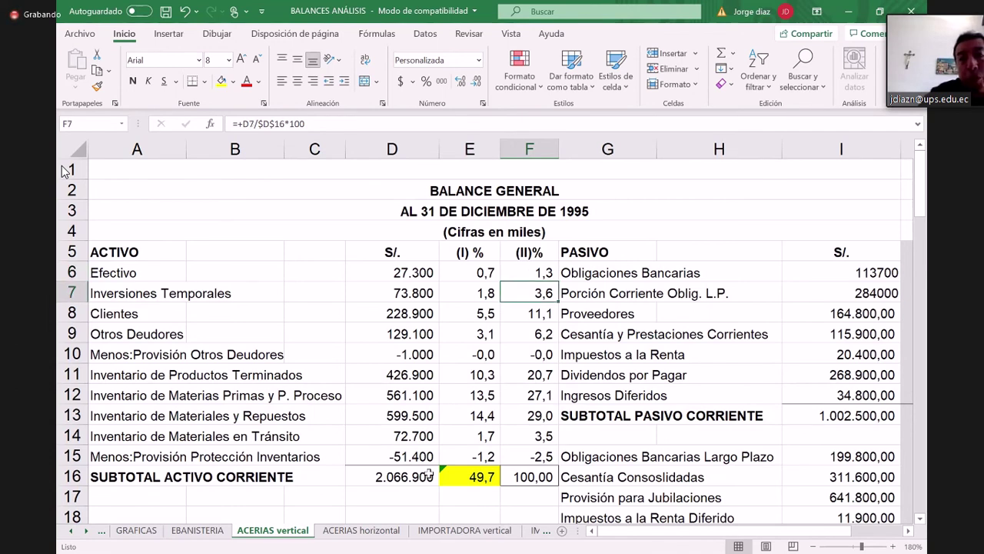
key("Down")
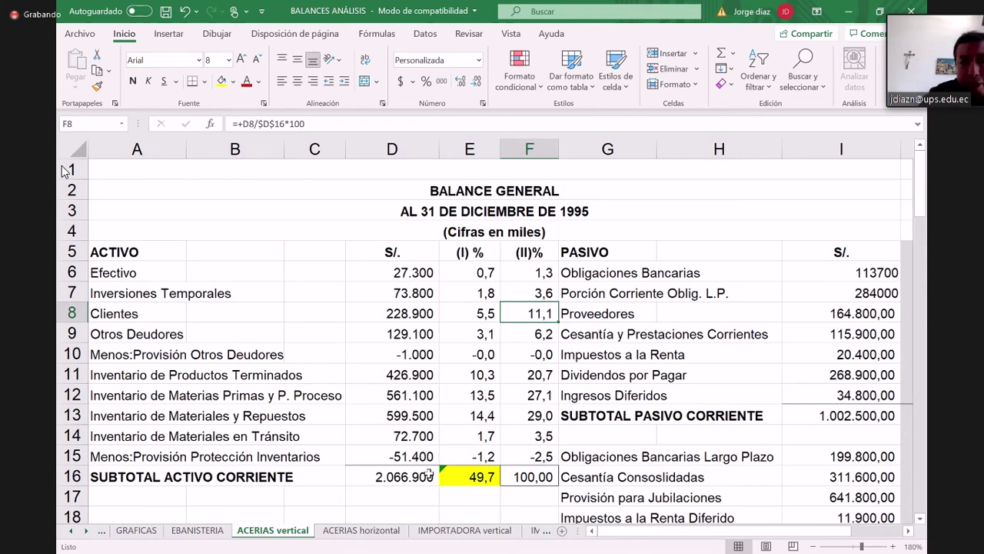
key("Down")
key("Down")
key("Down")
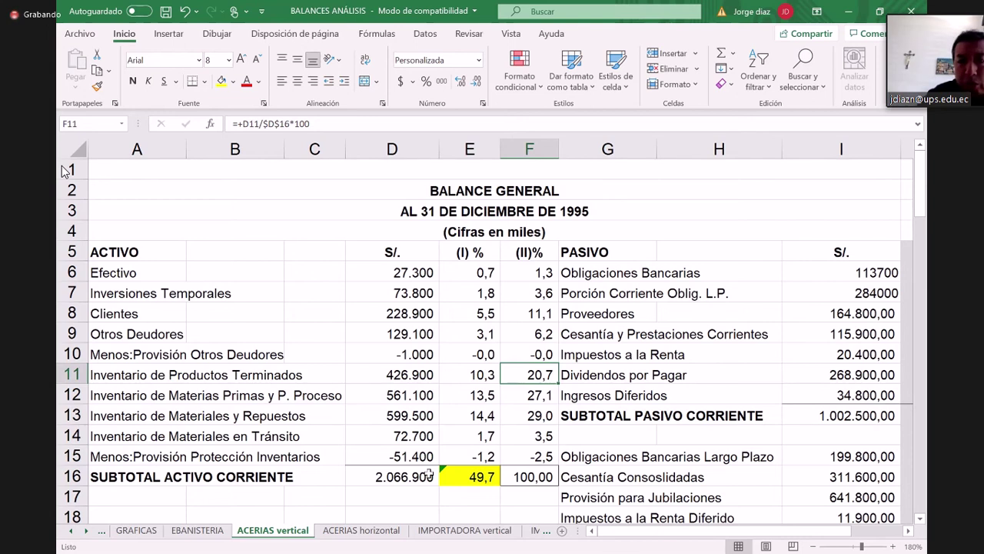
key("Down")
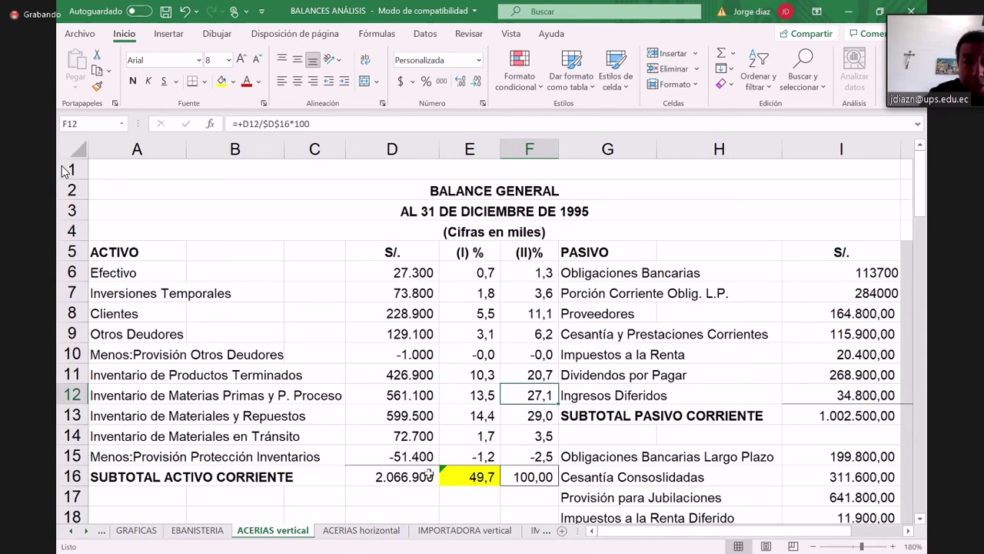
key("Down")
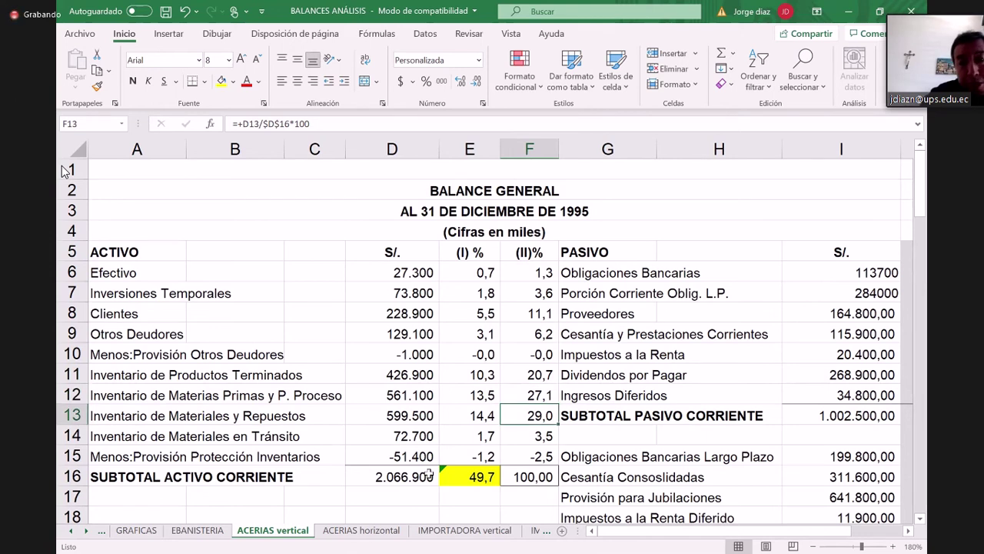
scroll(428, 475, "down", 1)
key("Left")
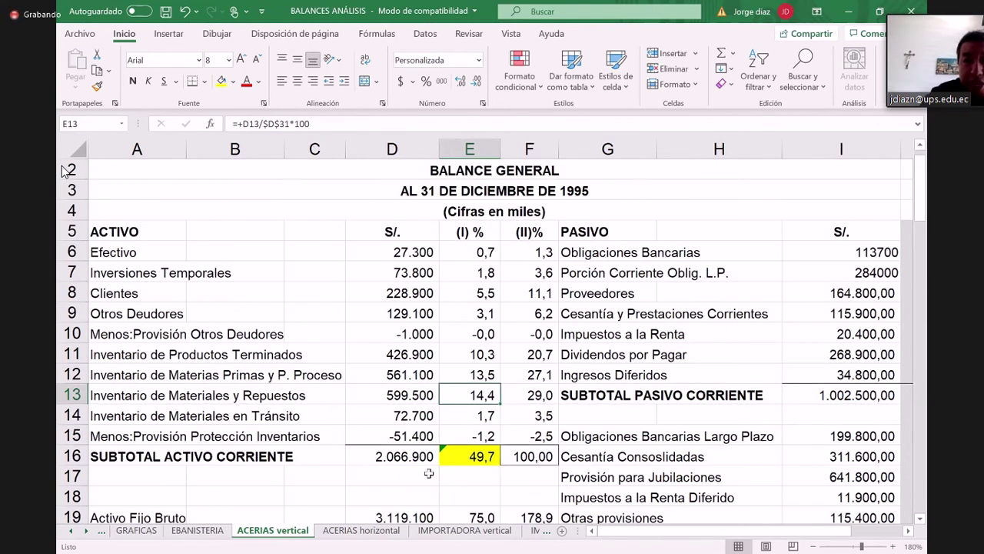
key("Up")
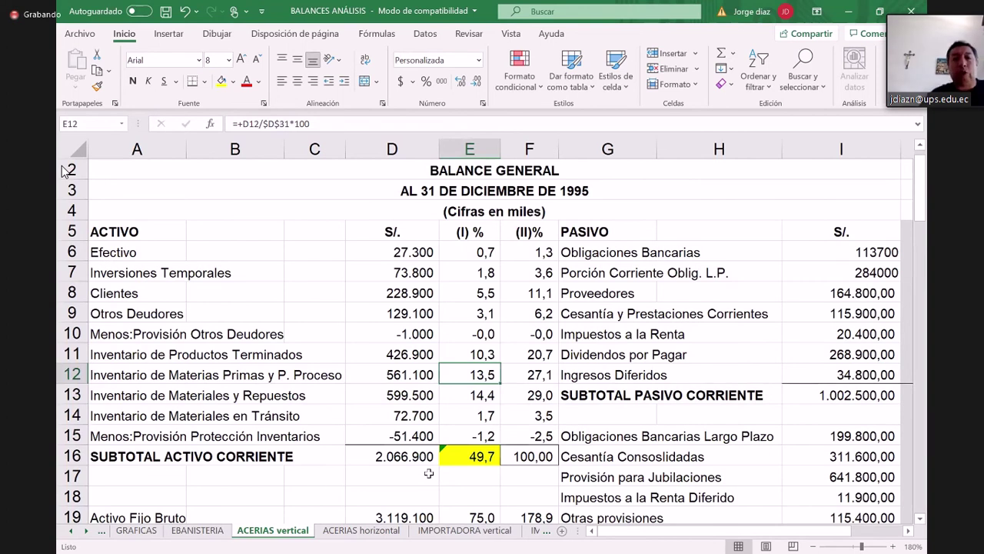
Inspect the fixed-asset (II)% formulas, from the SUBTOTAL ACTIVO FIJO sum in F21 to Activo Fijo Bruto in F19
key("Right")
key("Down")
key("Down")
key("Down")
key("Down")
key("Down")
key("Down")
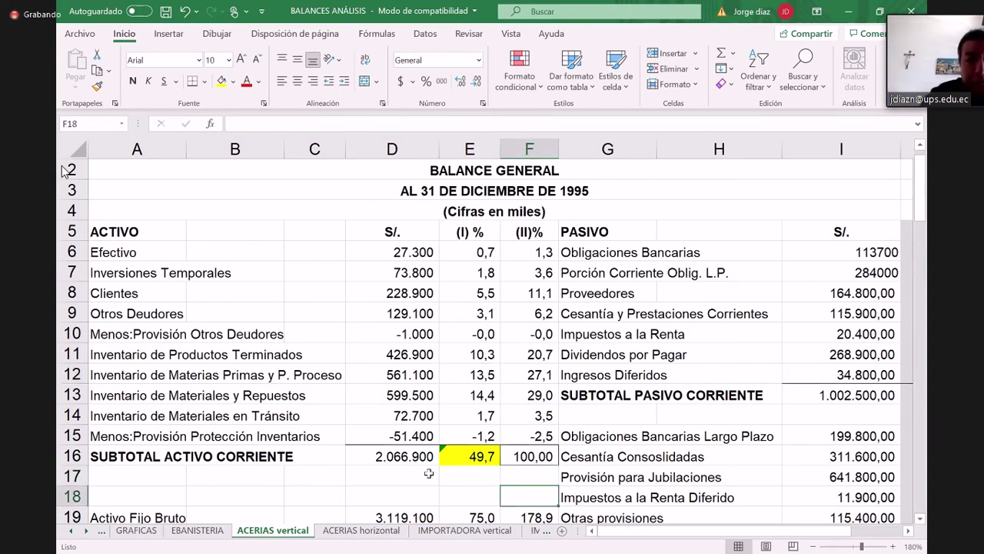
key("Down")
key("Down")
key("Down")
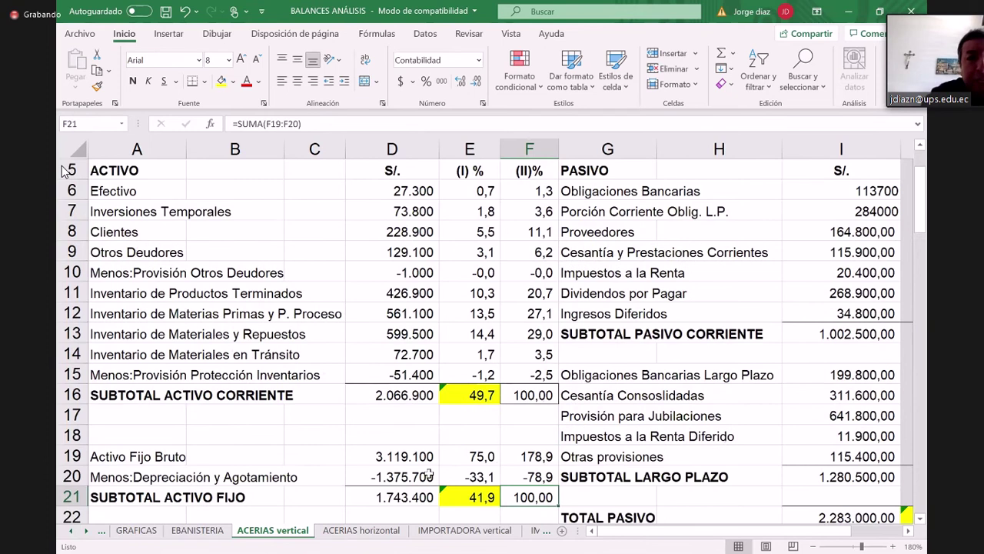
key("Up")
key("Up")
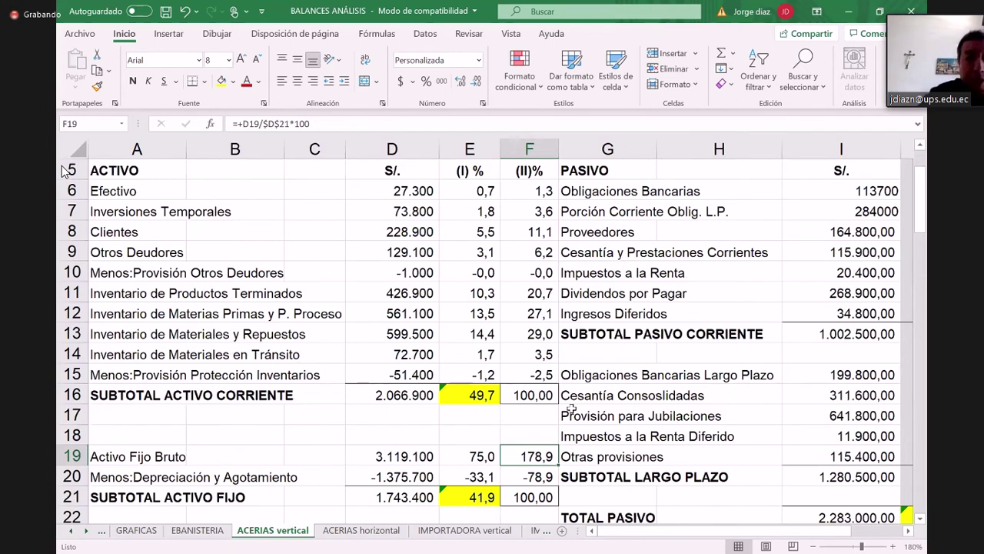
key("super")
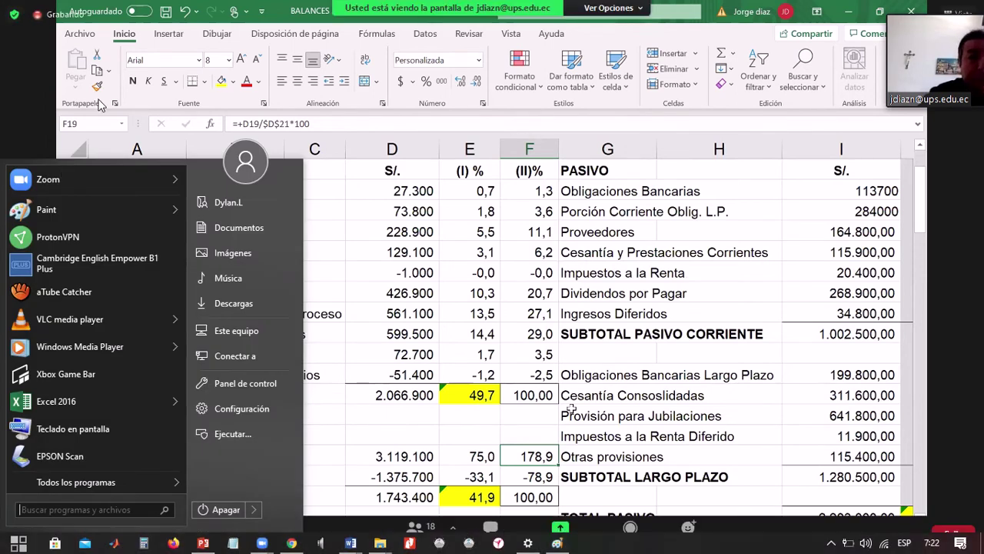
left_click(498, 192)
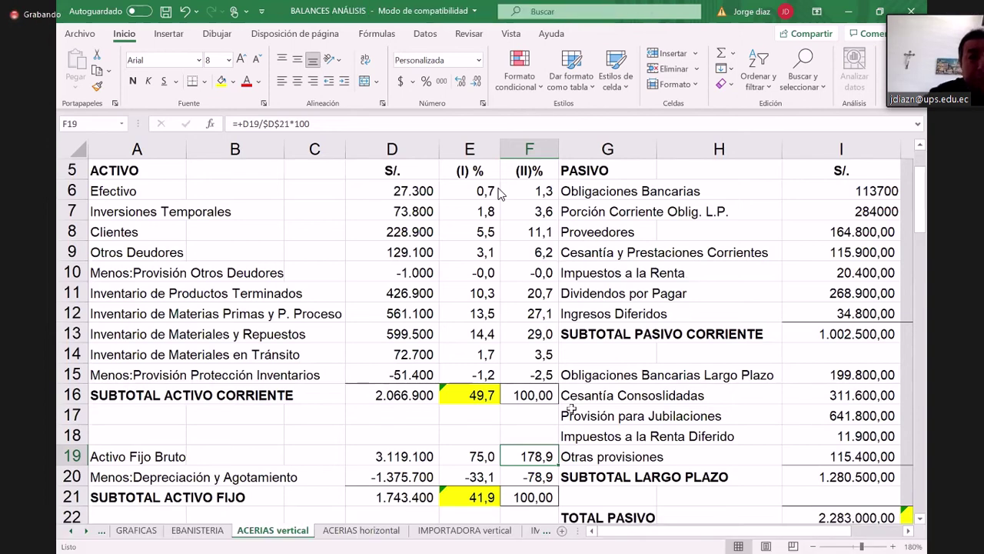
Step through the (II)% cells of the other assets from F25 to F30 and locate their base amount, TOTAL OTROS ACTIVOS in D30
key("Down")
key("Down")
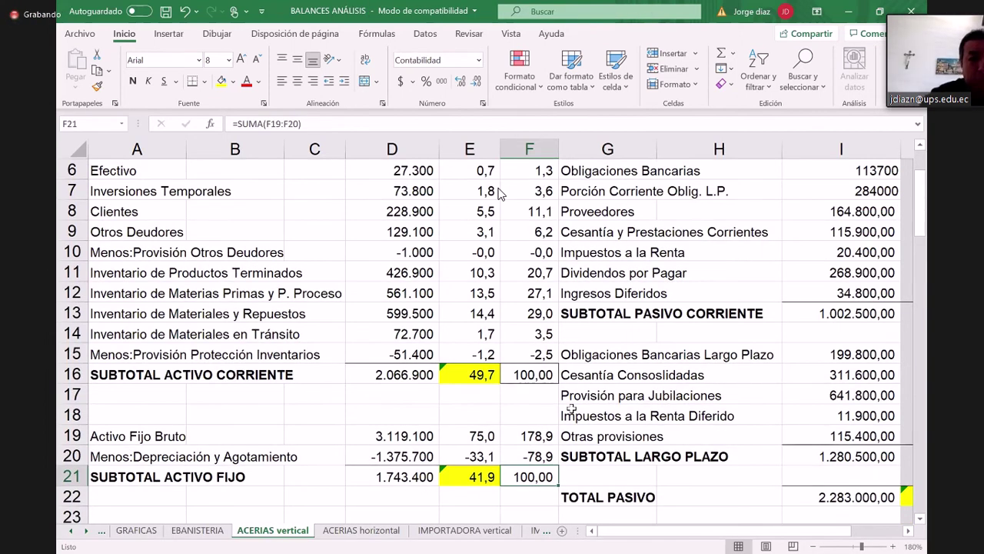
key("Down")
key("Down")
key("Down")
key("Down")
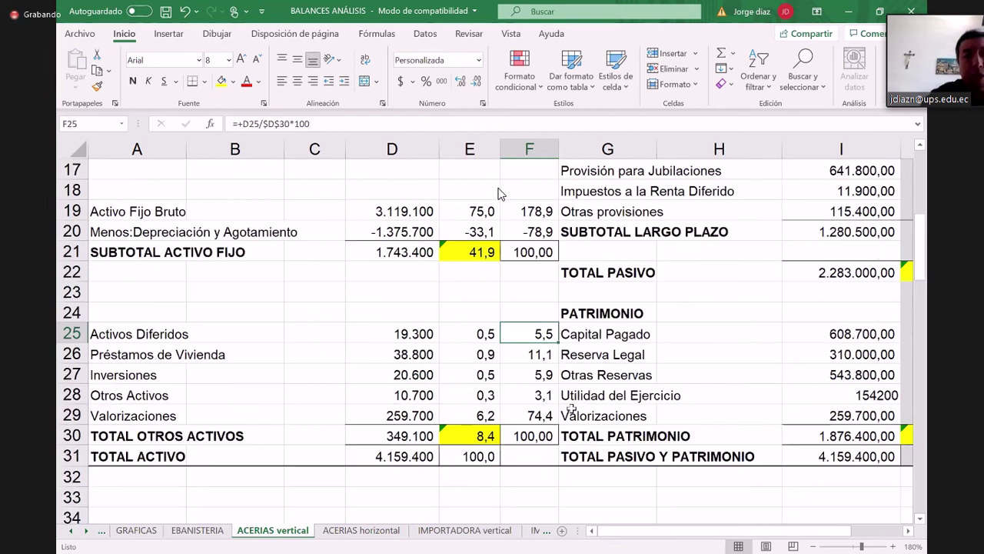
key("Down")
key("Down")
key("Down")
key("Down")
key("Down")
key("Left")
key("Left")
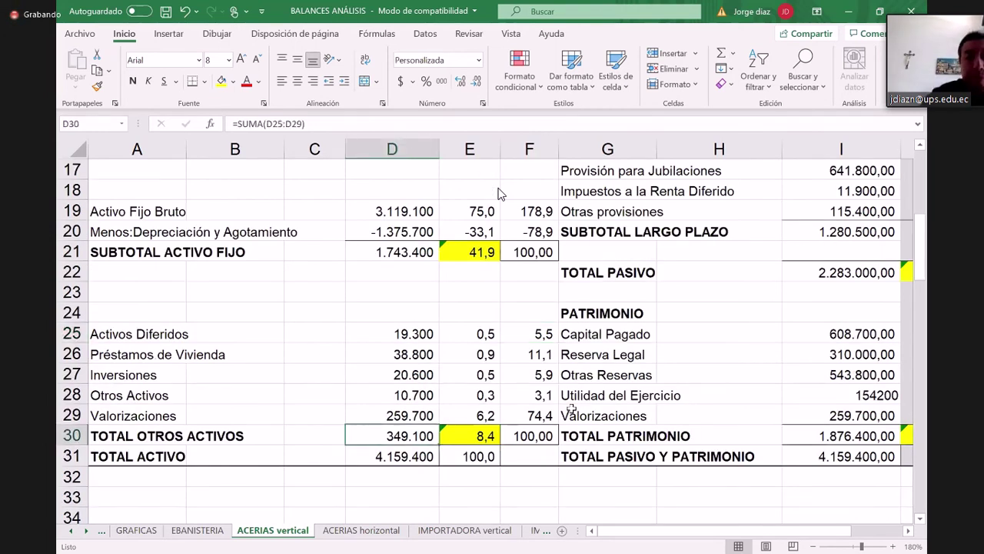
Inspect the (II)% formulas for Activos Diferidos in F25 and Préstamos de Vivienda in F26
key("Up")
key("Up")
key("Up")
key("Up")
key("Up")
key("Right")
key("Right")
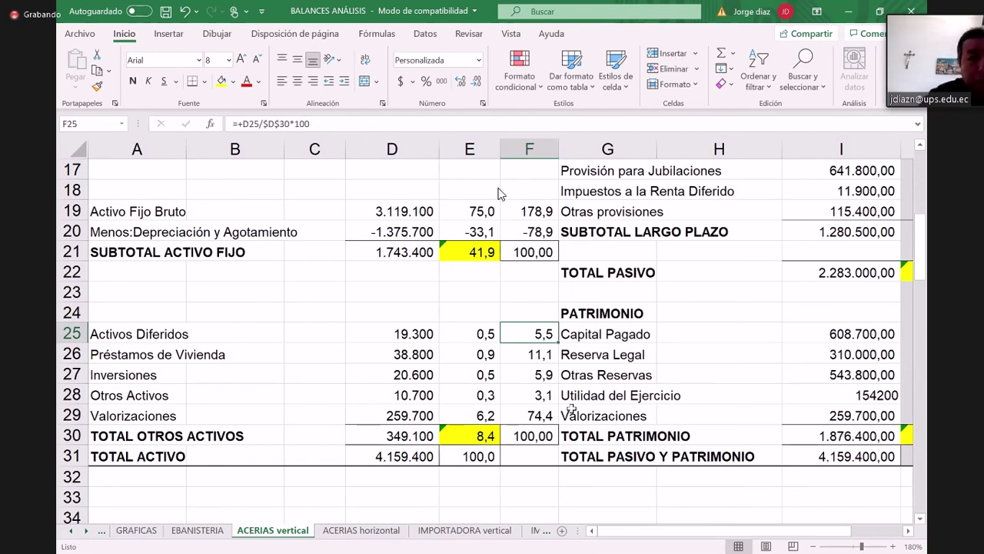
key("Down")
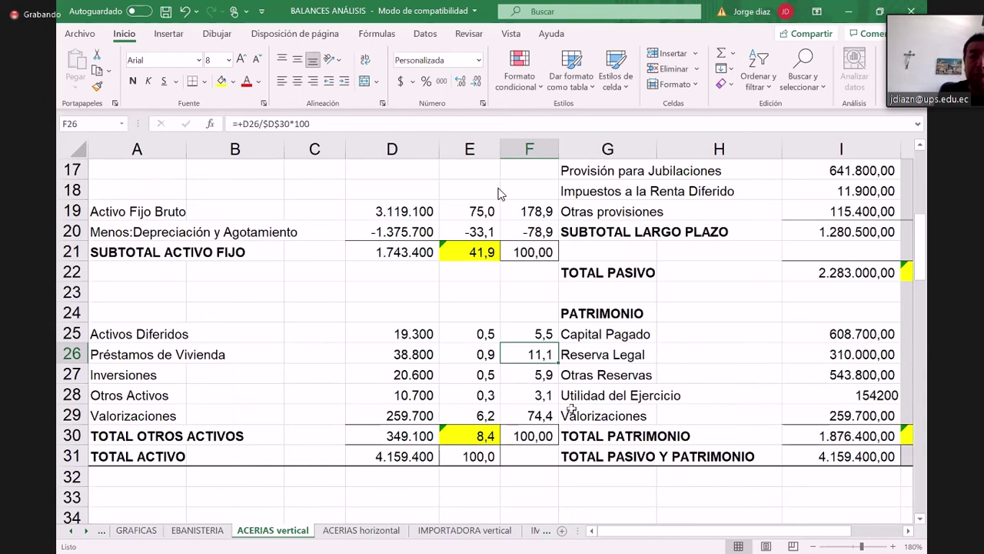
Step through the remaining other-asset (II)% formulas, from Inversiones in F27 to Valorizaciones in F29
key("Down")
key("Down")
key("Down")
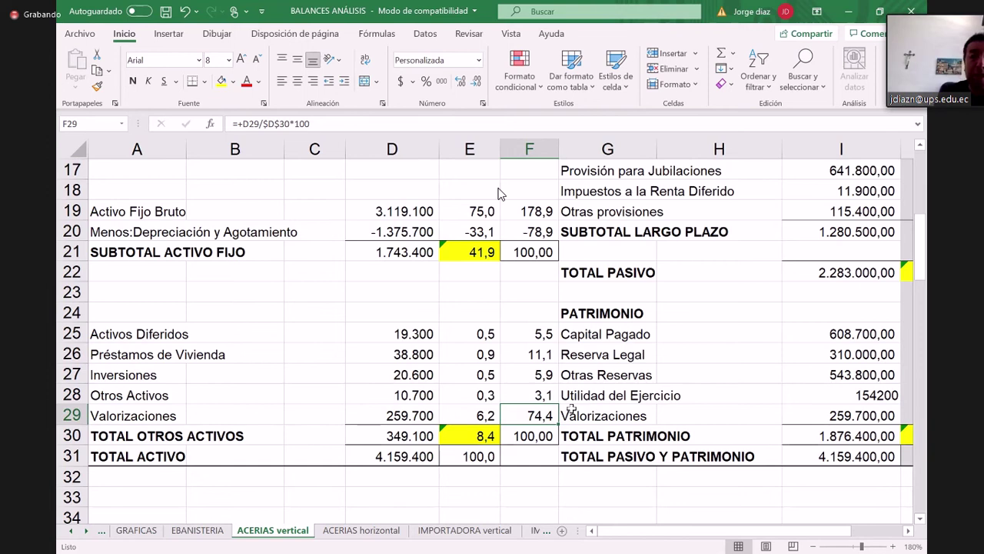
Inspect the Valorizaciones (II)% formula on the equity side in K29 and the TOTAL PASIVO Y PATRIMONIO sum in I31
key("Right")
key("Right")
key("Right")
key("Right")
key("Right")
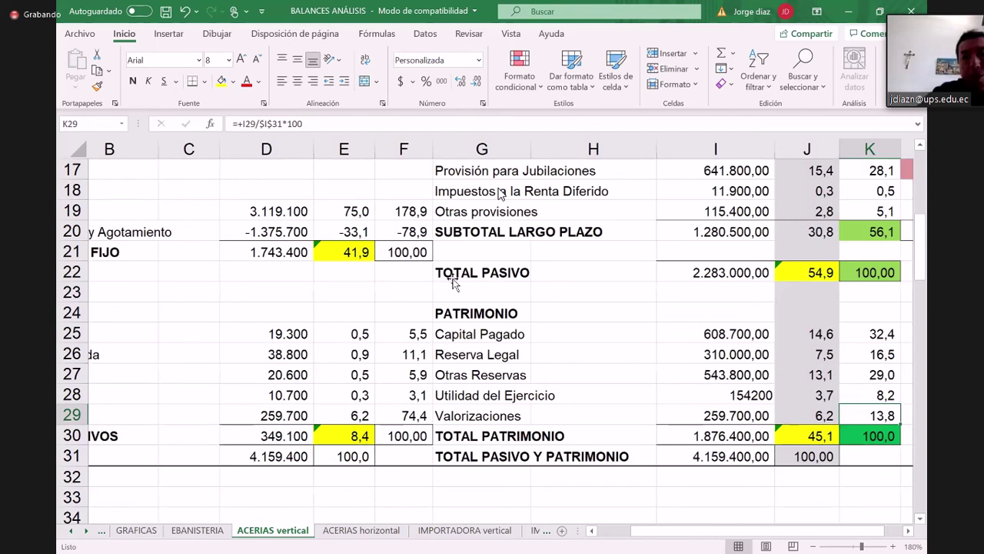
key("Down")
key("Down")
key("Left")
key("Left")
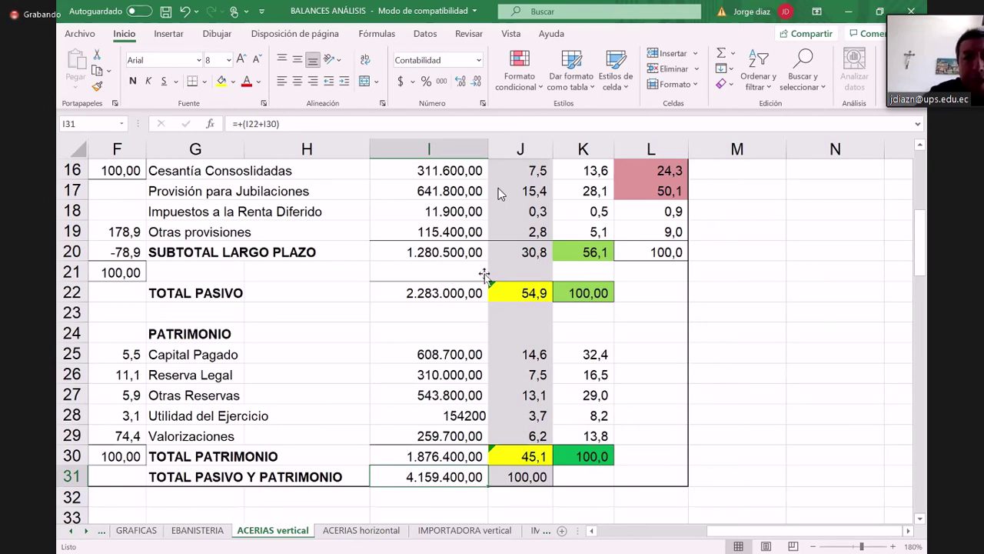
Go back to the first asset row and compare Efectivo's (I) % formula in E6 with its (II)% formula in F6
key("Up")
key("Up")
key("Up")
key("Up")
key("Up")
key("Up")
key("Up")
key("Up")
key("Up")
key("Up")
key("Up")
key("Up")
key("Up")
key("Up")
key("Up")
key("Up")
key("Up")
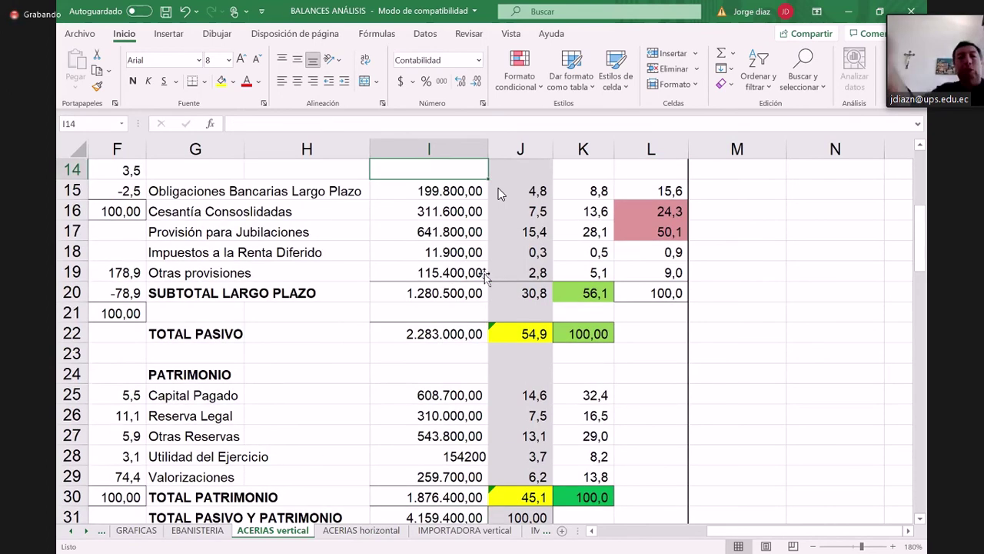
key("Up")
key("Up")
key("Up")
key("Up")
key("Up")
key("Up")
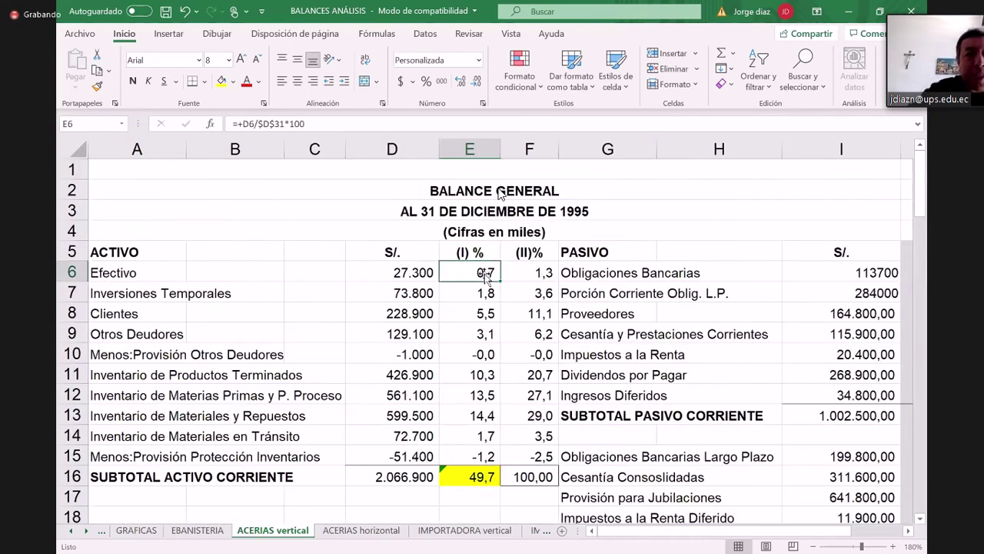
key("Right")
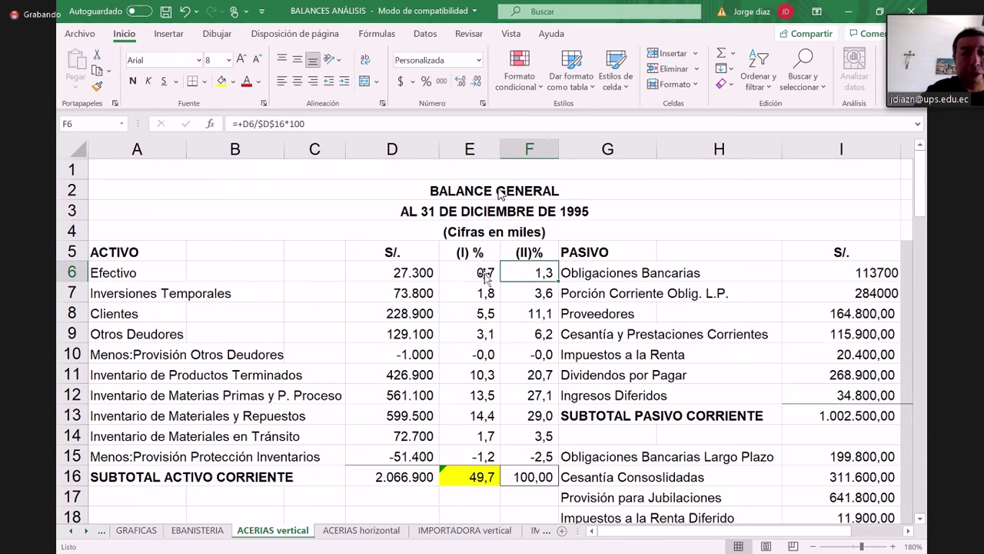
Inspect the Obligaciones Bancarias (I)% formula in J6 and its (II)% formula in K6
key("Right")
key("Right")
key("Right")
key("Right")
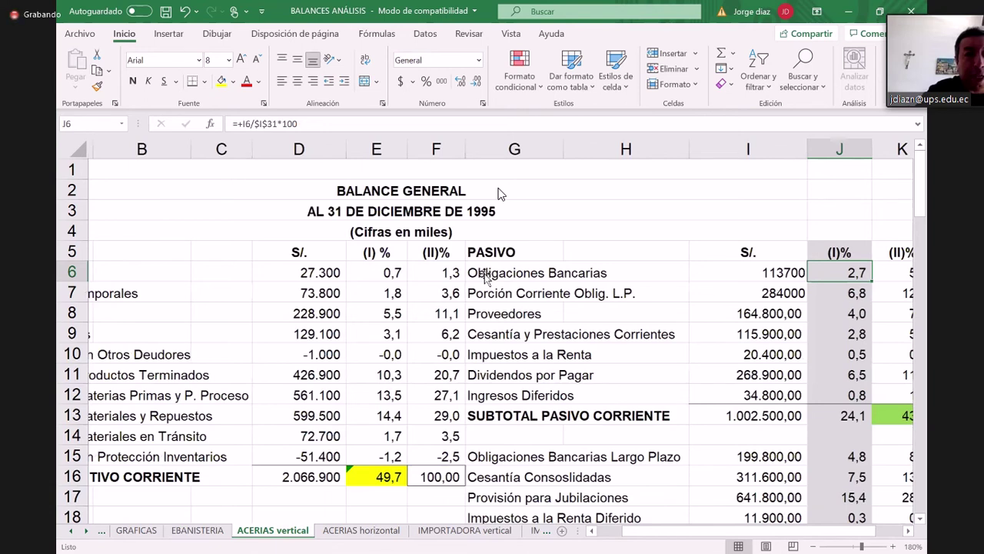
key("Right")
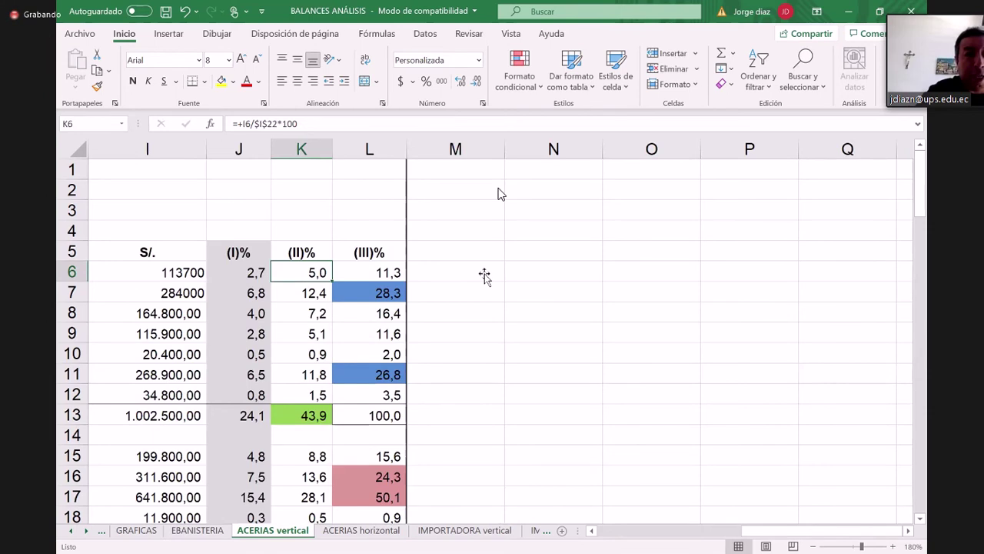
Inspect the TOTAL PASIVO (I)% formula in J22
key("Left")
key("Left")
key("Left")
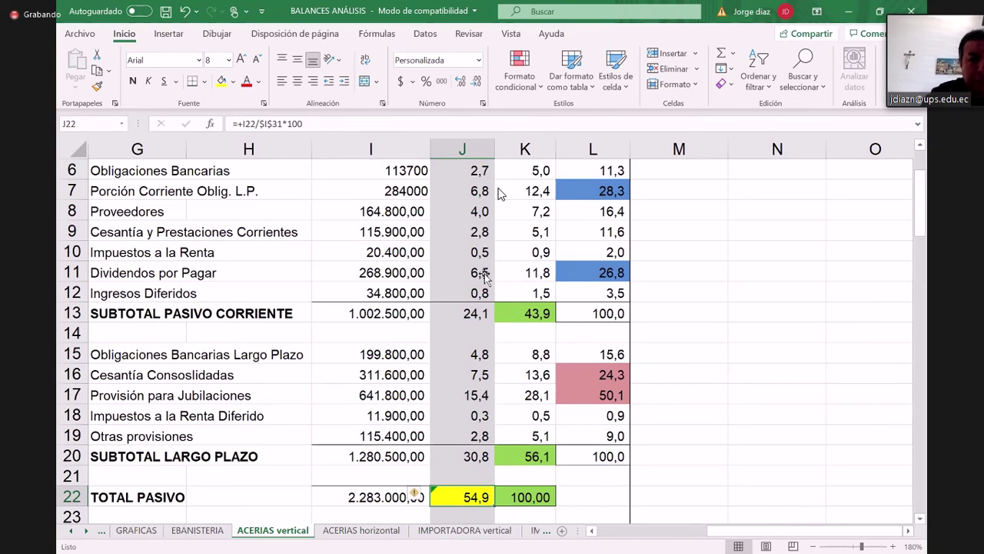
Inspect the (III)% formulas for Obligaciones Bancarias in L6 and Porción Corriente Oblig. L.P. in L7
key("ctrl+z")
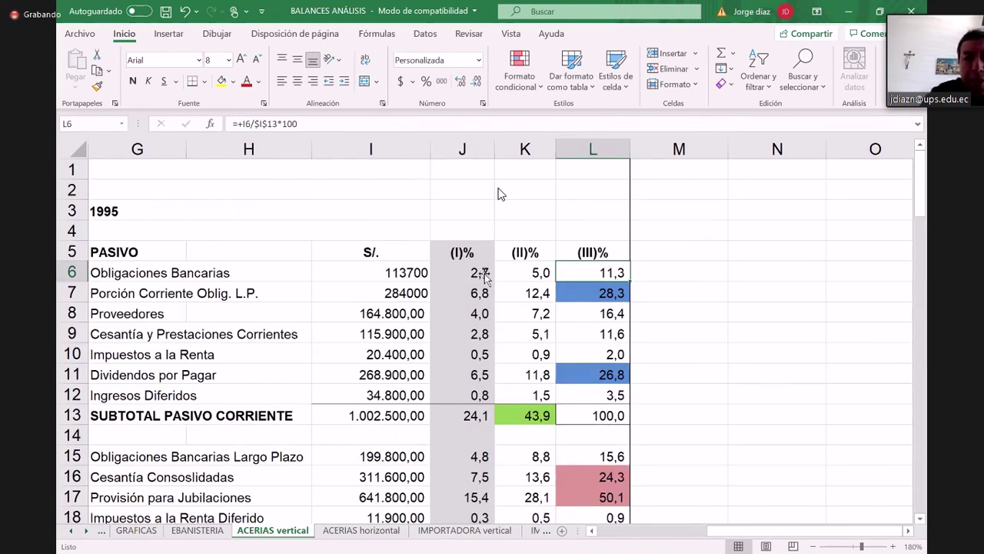
key("Up")
key("Down")
key("Down")
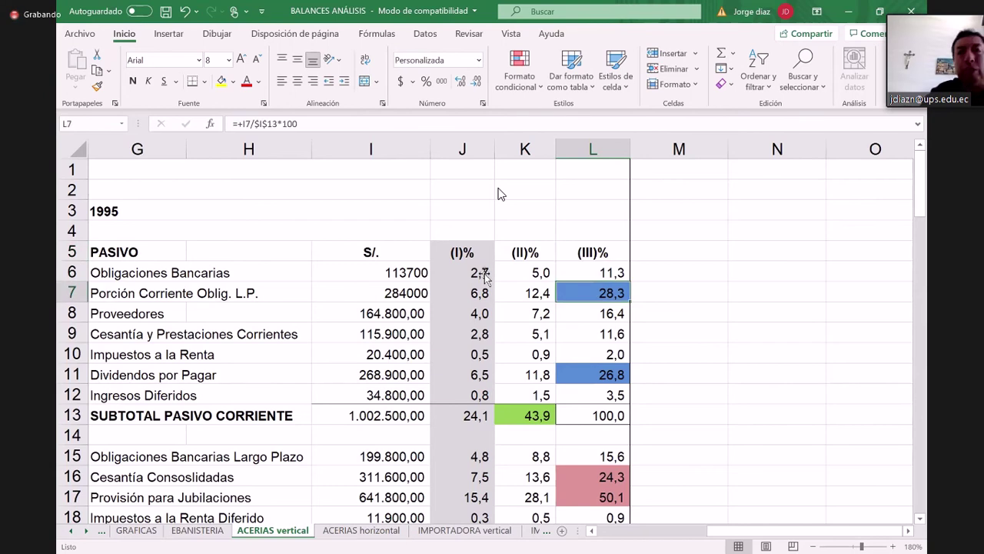
Compare the base amounts in the (I)%, (II)% and (III)% formulas of Obligaciones Bancarias across J6, K6 and L6
key("Up")
key("Left")
key("Left")
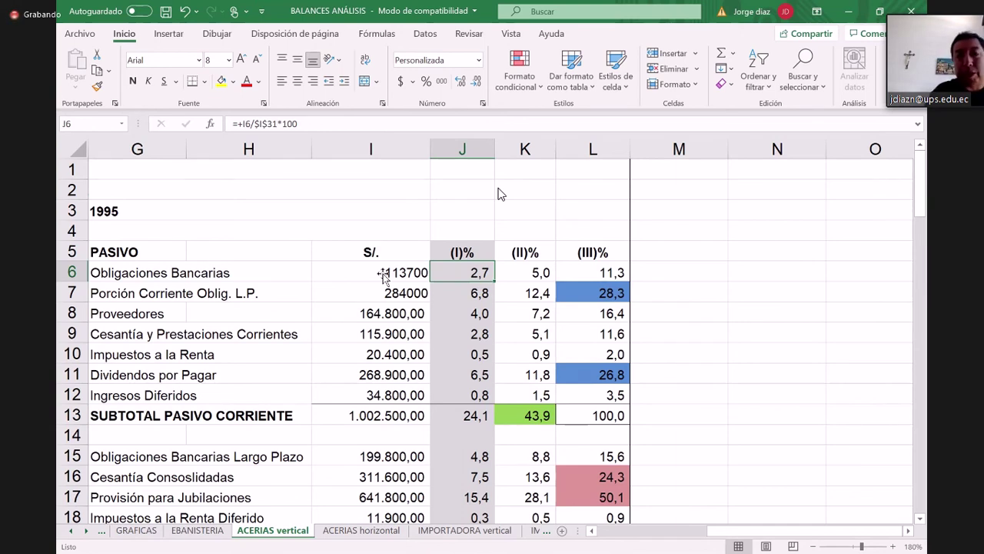
key("Right")
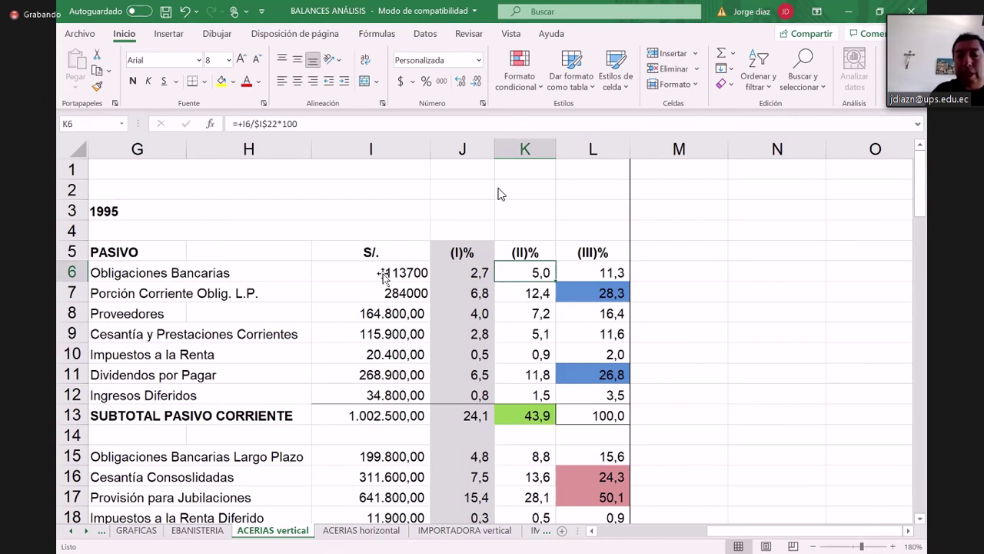
key("Right")
key("Left")
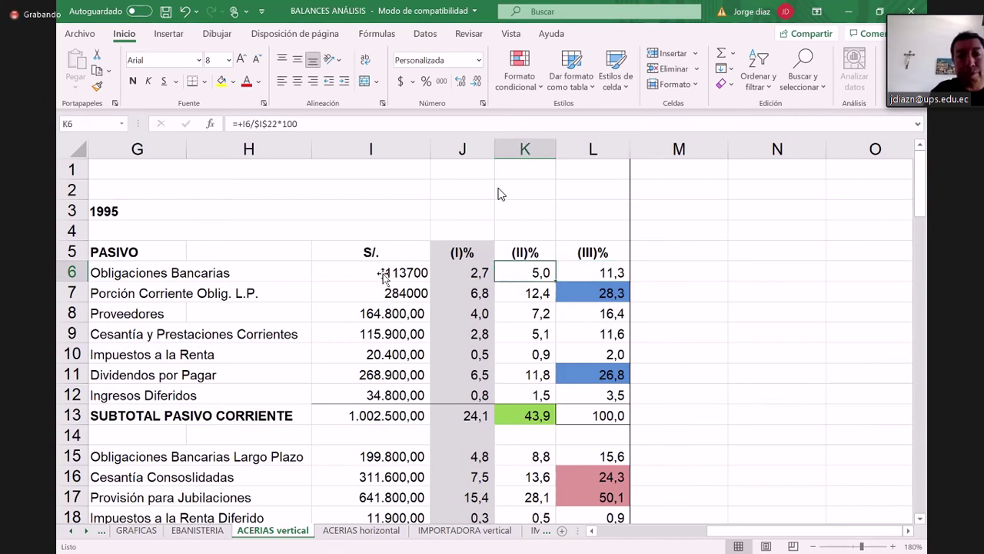
key("Right")
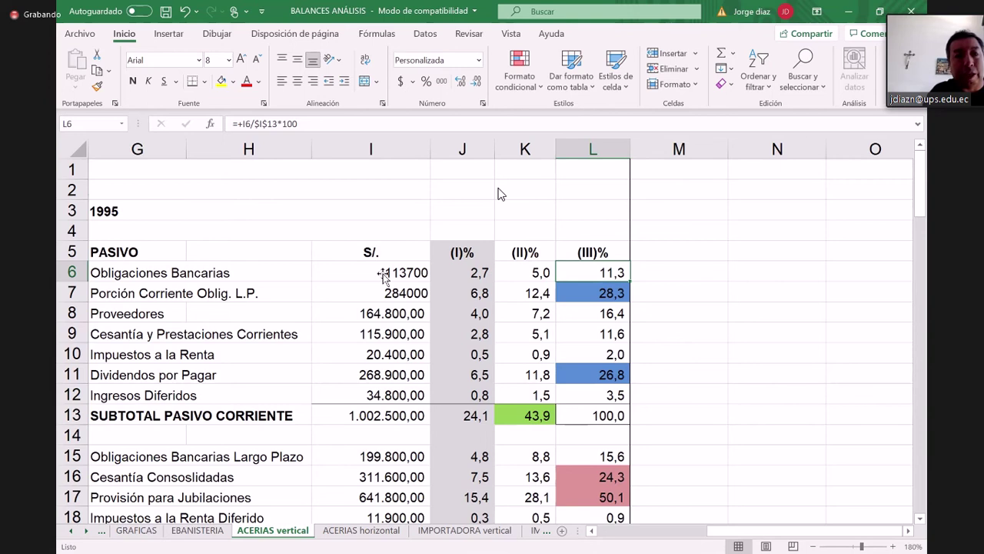
Step through the current-liability (III)% formulas from L7 down to the SUBTOTAL PASIVO CORRIENTE sum in L13
key("Down")
key("Down")
key("Down")
key("Down")
key("Down")
key("Down")
key("Down")
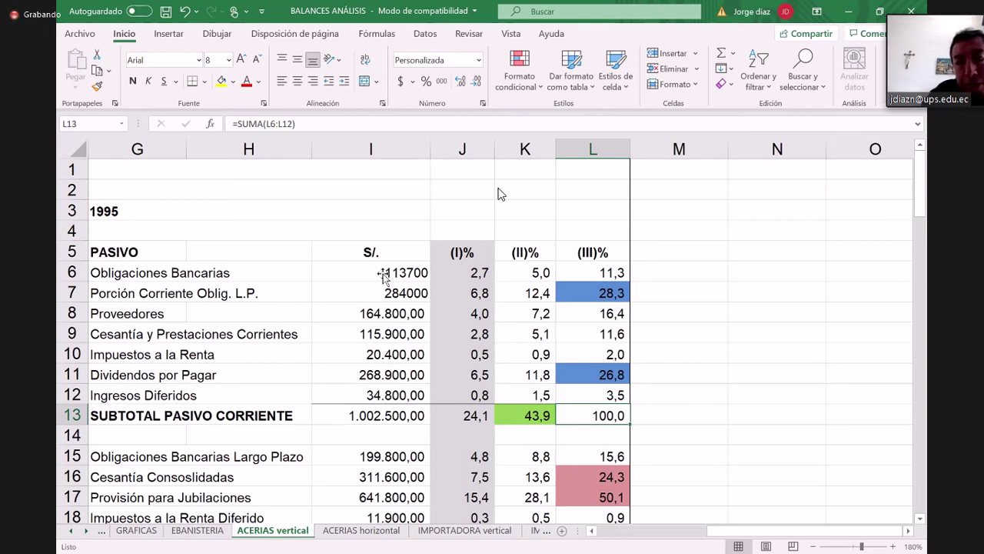
Recheck the current-liability (III)% formulas from Ingresos Diferidos in L12 up to Porción Corriente Oblig. L.P. in L7
key("Up")
key("Up")
key("Up")
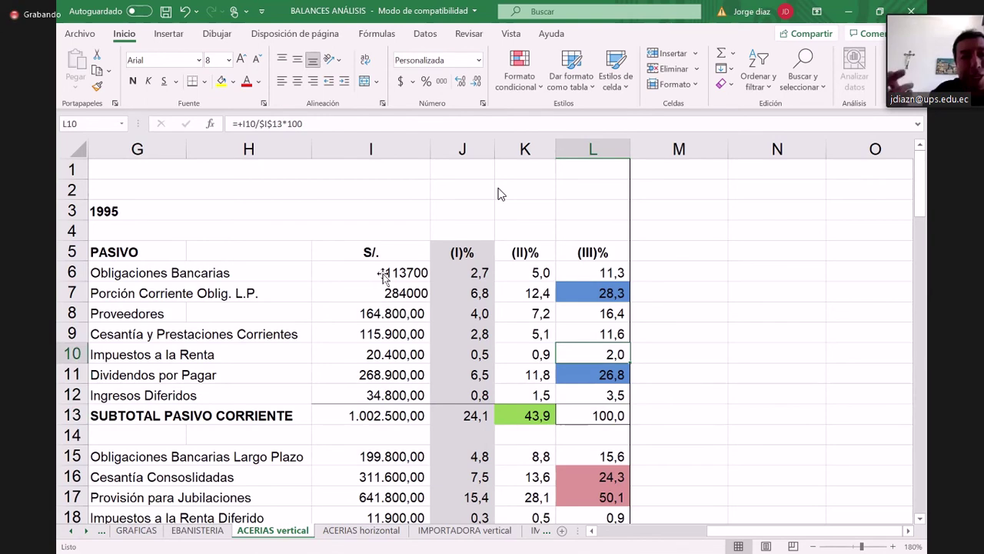
key("Up")
key("Up")
key("Up")
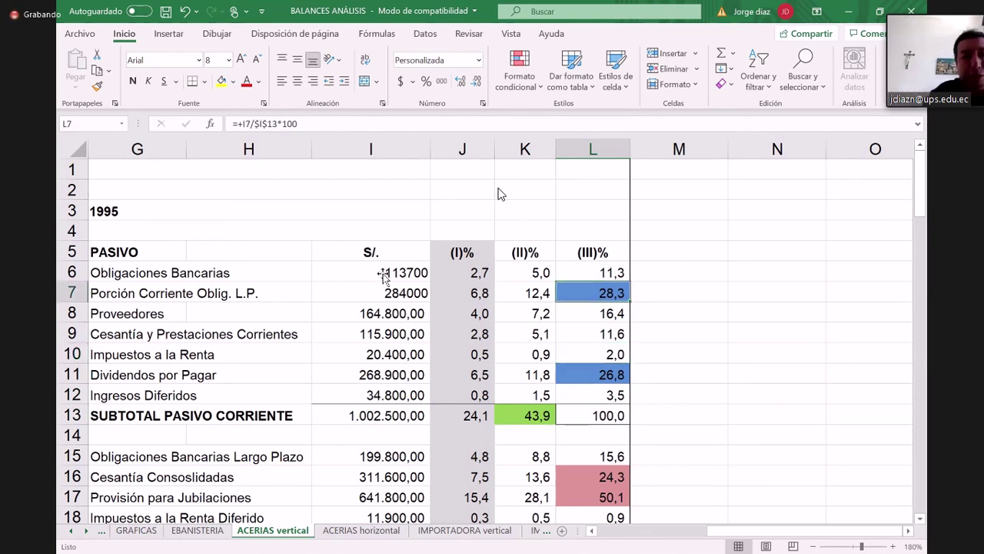
Step through the long-term liability (III)% formulas from L15 to SUBTOTAL LARGO PLAZO in L20
key("Down")
key("Down")
key("Down")
key("Down")
key("Down")
key("Down")
key("Down")
key("Down")
key("Down")
key("Down")
key("Down")
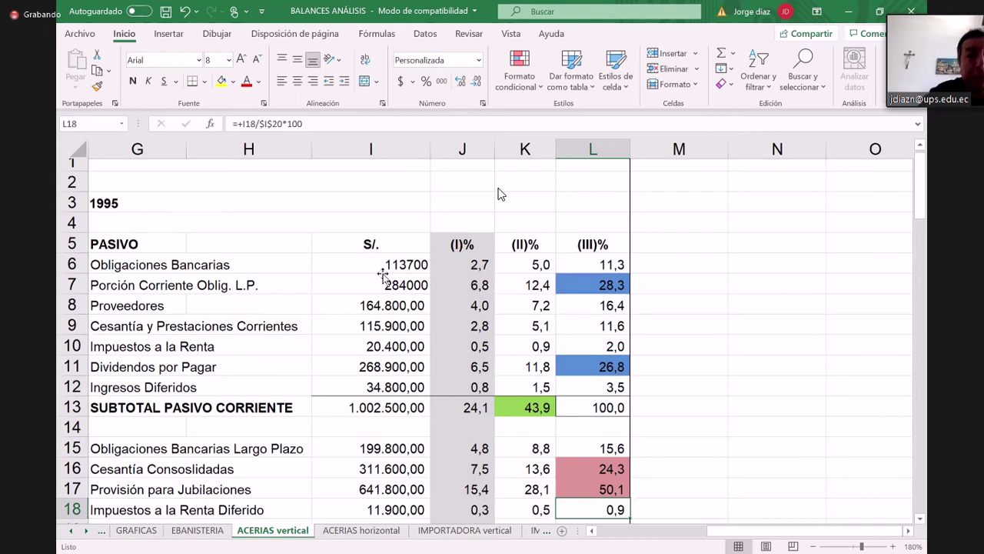
key("Down")
key("Down")
Inspect the Capital Pagado (II)% formula in K25 and the (I)% sum for TOTAL PASIVO Y PATRIMONIO in J31
key("Down")
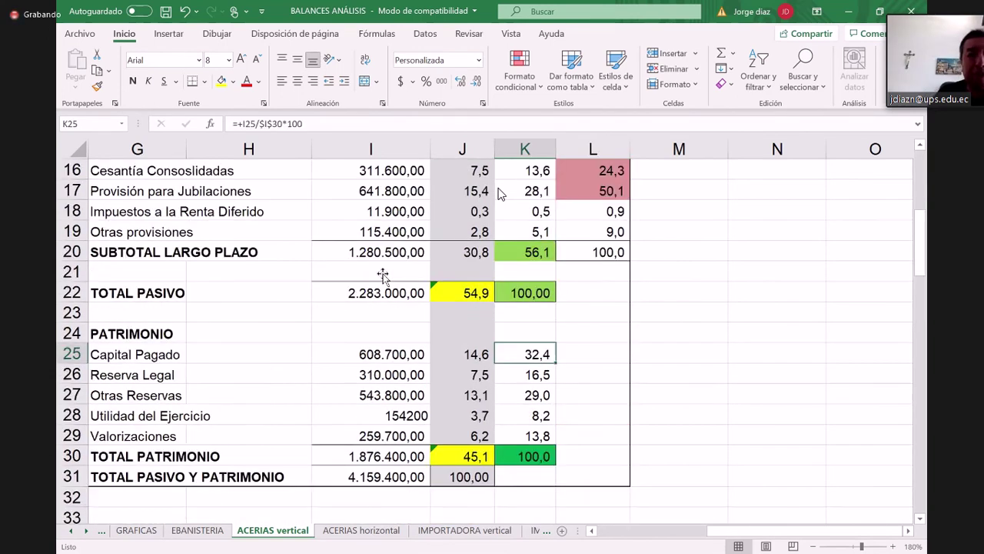
key("Down")
key("Down")
key("Down")
key("Down")
key("Left")
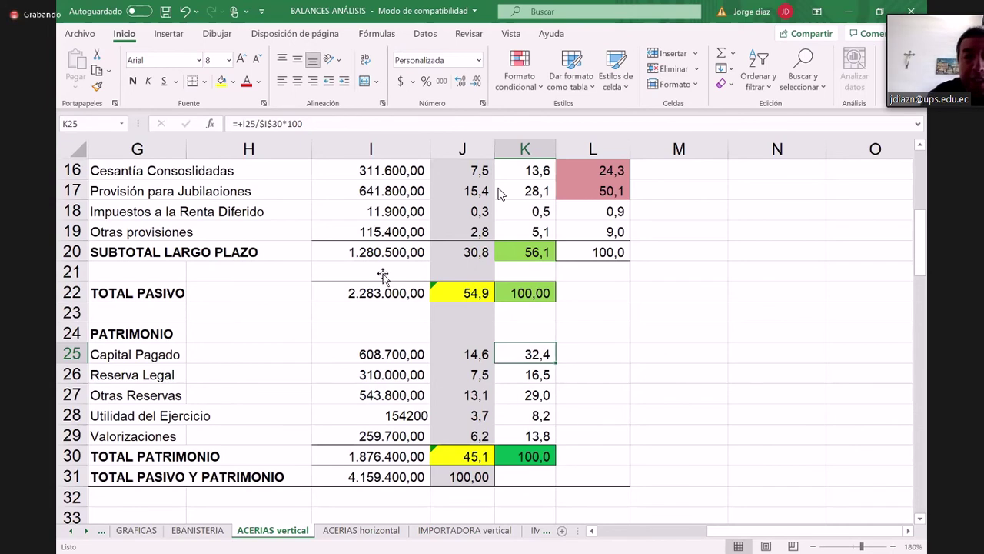
key("Down")
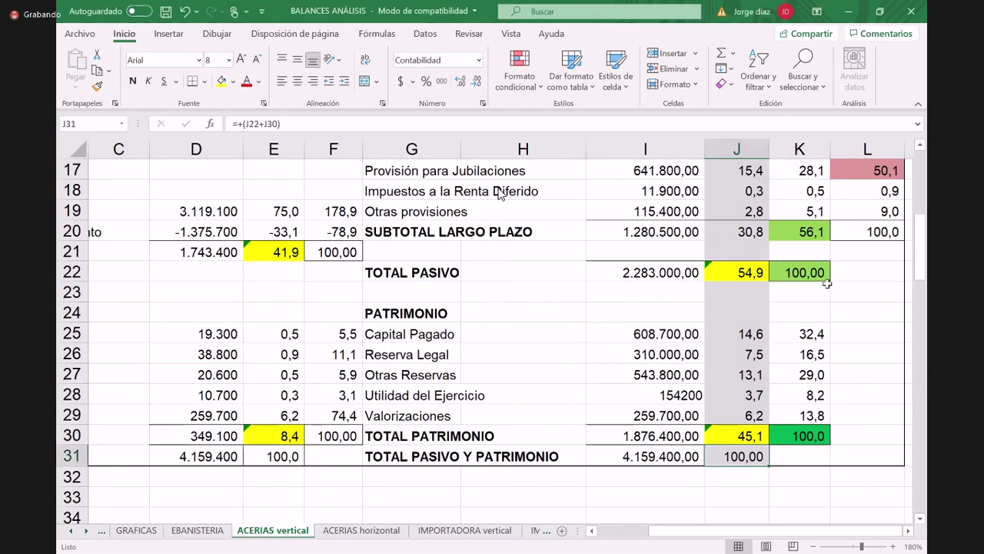
Step through the equity (I)% formulas from TOTAL PATRIMONIO in J30 up to Capital Pagado in J25
key("Up")
key("Up")
key("Up")
key("Up")
key("Up")
key("Up")
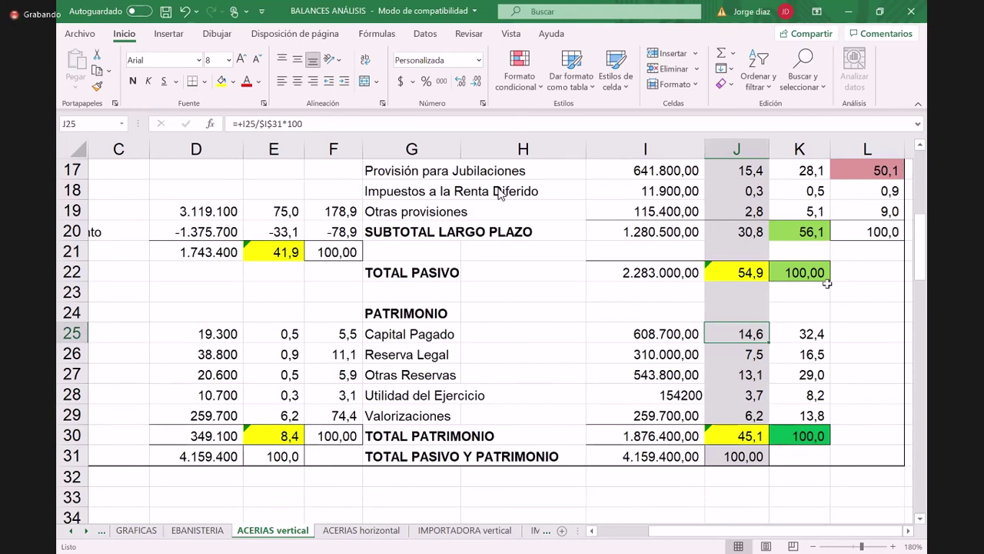
Step through the liability (I)% formulas from TOTAL PASIVO in J22 up to Cesantía y Prestaciones Corrientes in J9
key("Up")
key("Up")
key("Up")
key("Up")
key("Up")
key("Up")
key("Up")
key("Up")
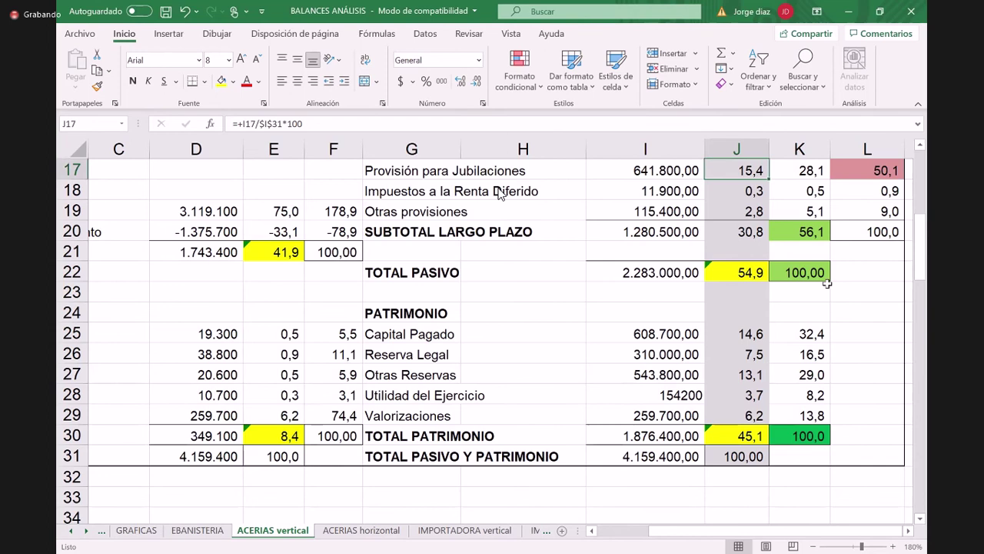
key("Up")
key("Up")
key("Up")
key("Up")
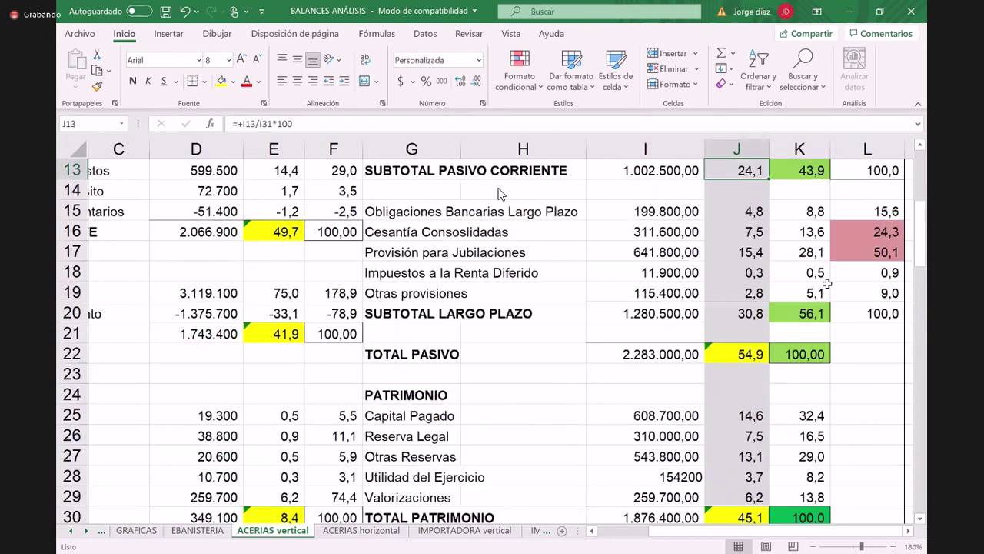
key("Up")
key("Up")
key("Up")
key("Up")
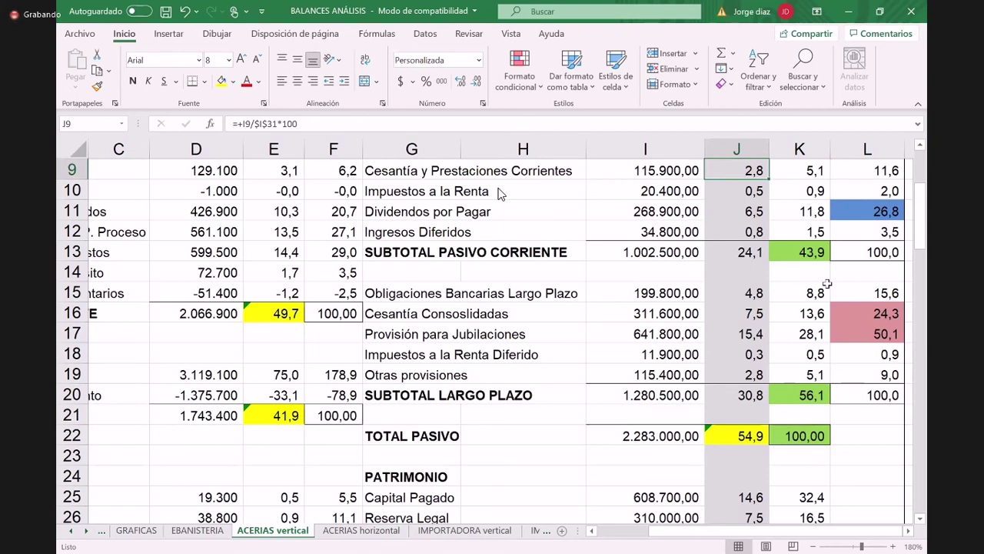
Review the balance sheet's asset and liability amounts, ending on the TOTAL PASIVO formula in I22
key("ctrl+Home")
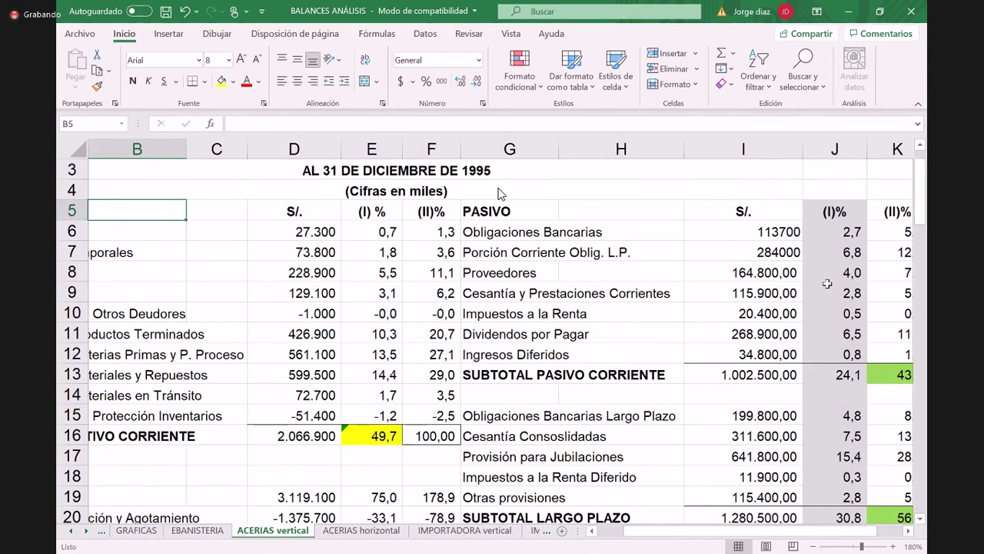
key("Right")
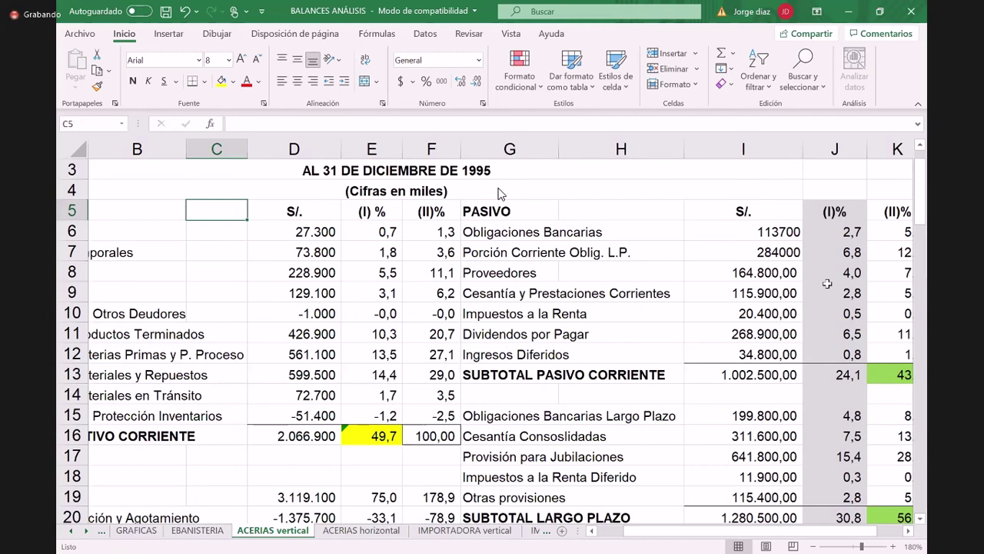
scroll(498, 307, "down", 3)
left_click(294, 434)
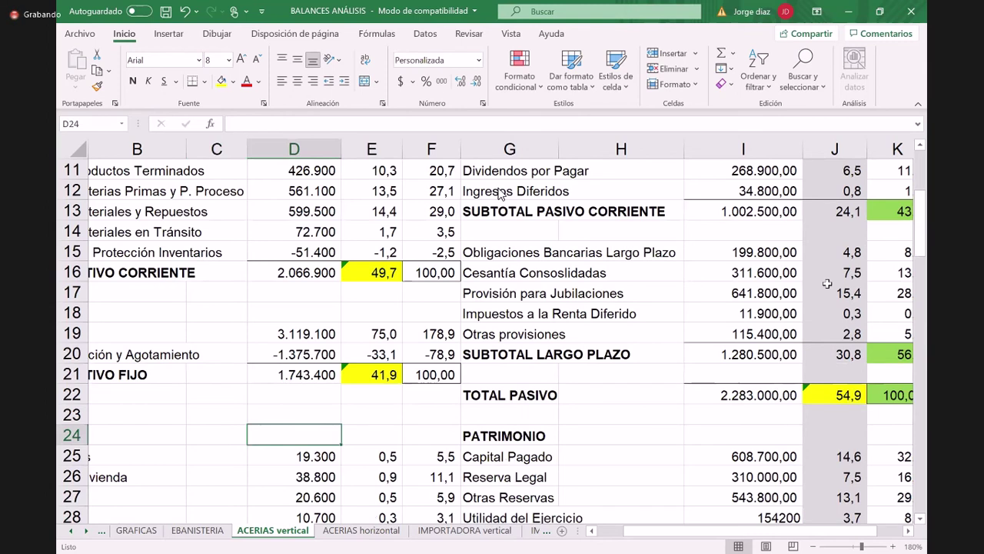
key("ctrl+Home")
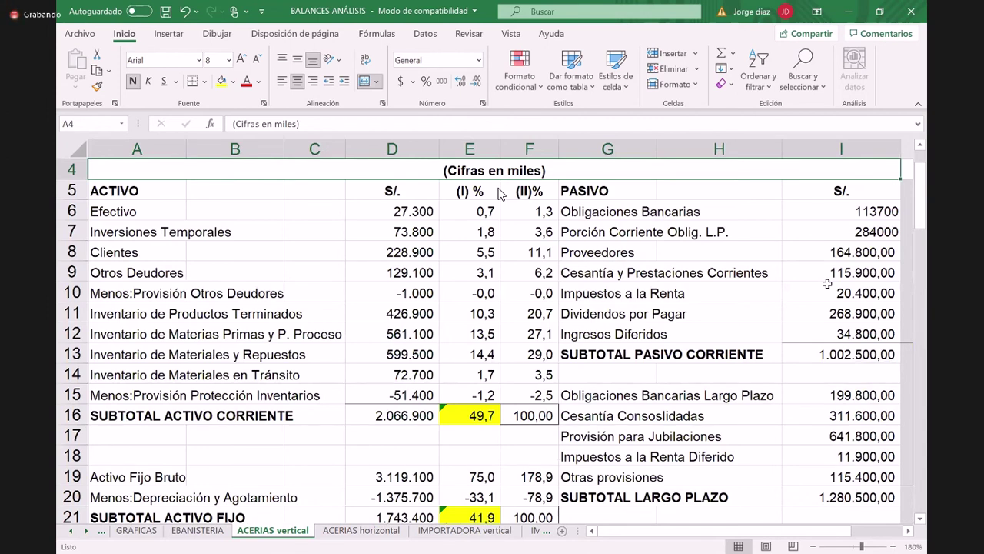
key("ctrl+End")
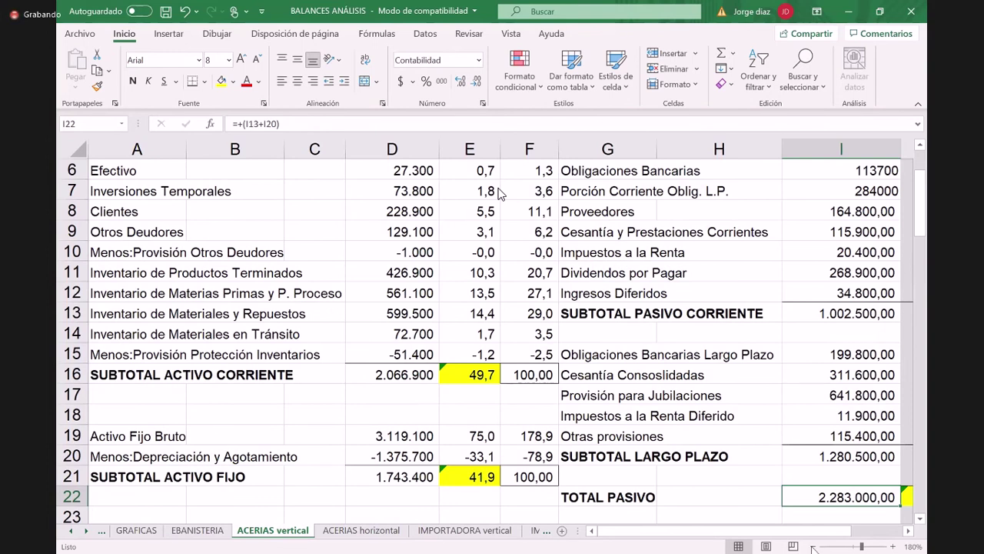
Return to the start of the balance sheet and zoom out to view the asset and liability percentage columns together
key("ctrl+Home")
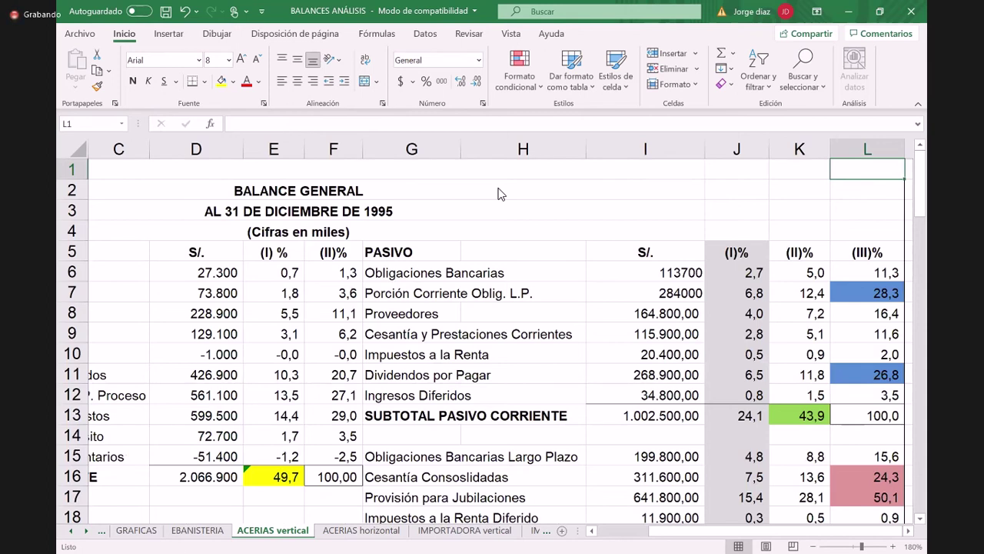
scroll(251, 465, "down", 2)
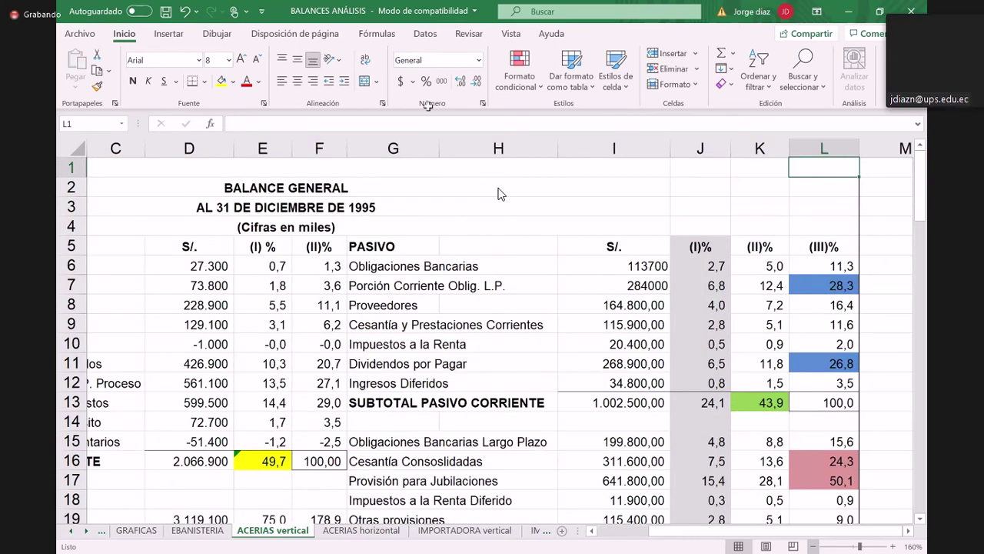
scroll(499, 193, "down", 1)
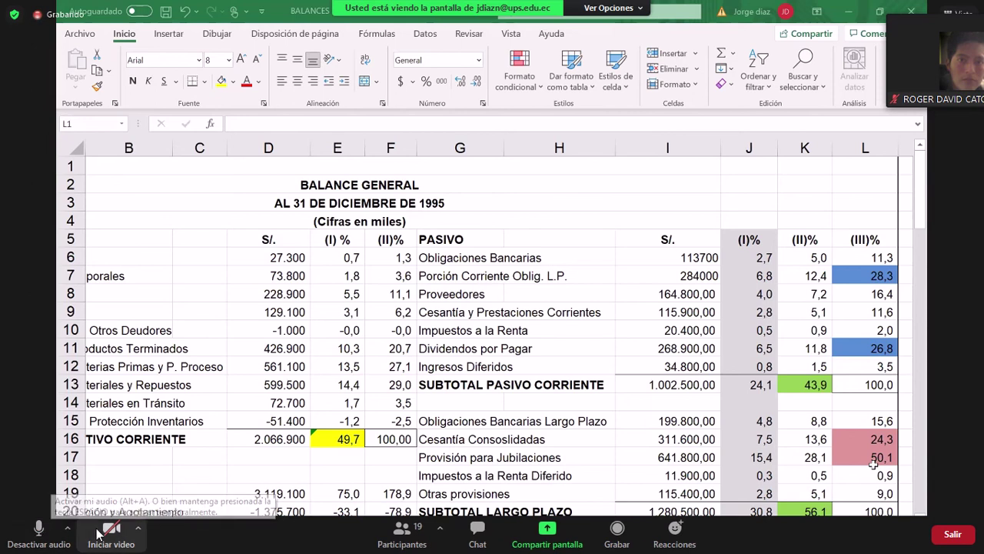
Start the camera video in the Zoom meeting
left_click(103, 533)
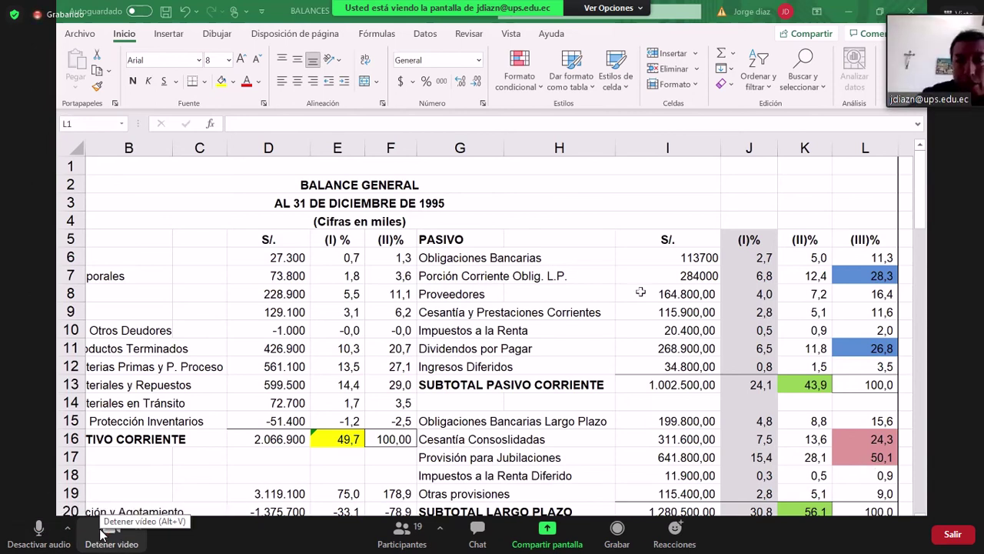
Stop the camera video and mute the microphone in the Zoom meeting
left_click(103, 533)
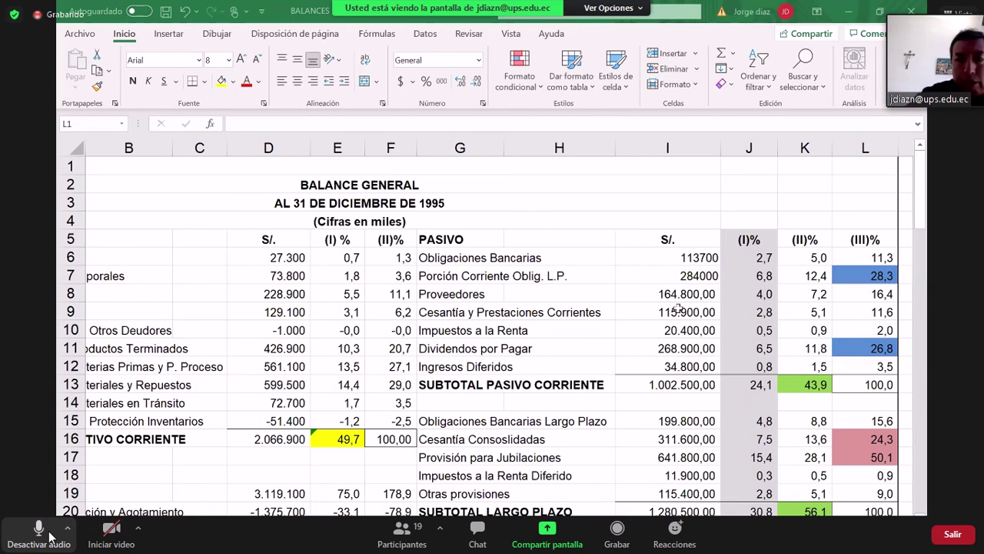
left_click(46, 533)
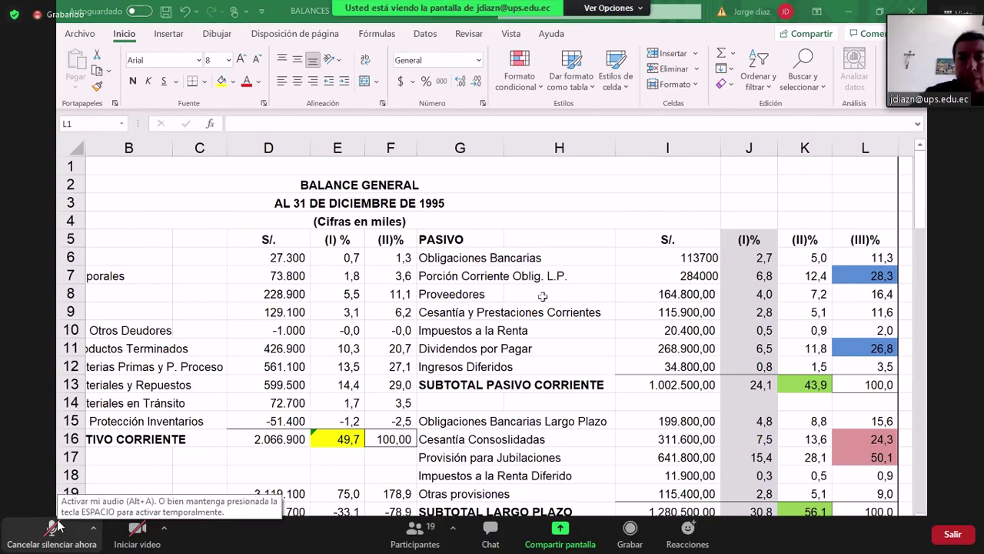
left_click(52, 528)
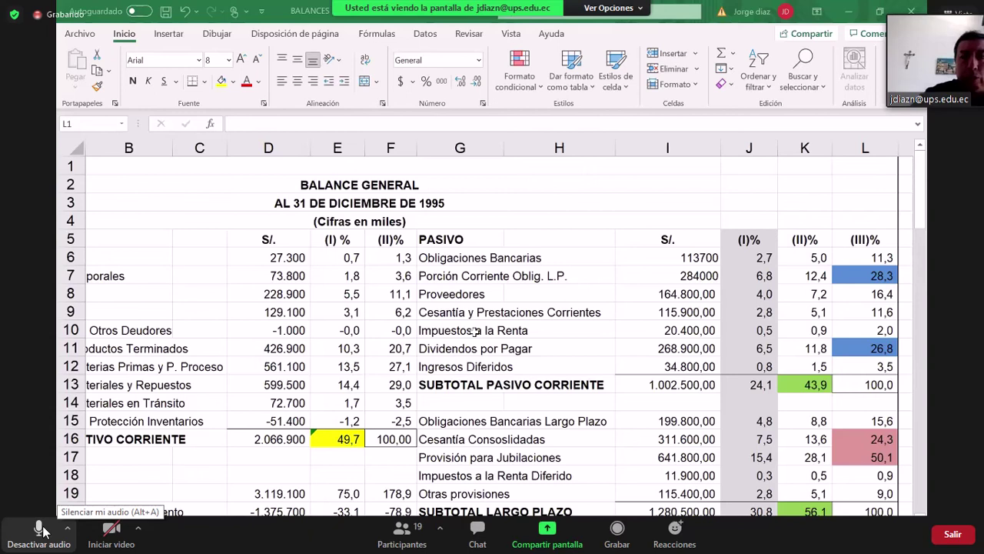
left_click(40, 529)
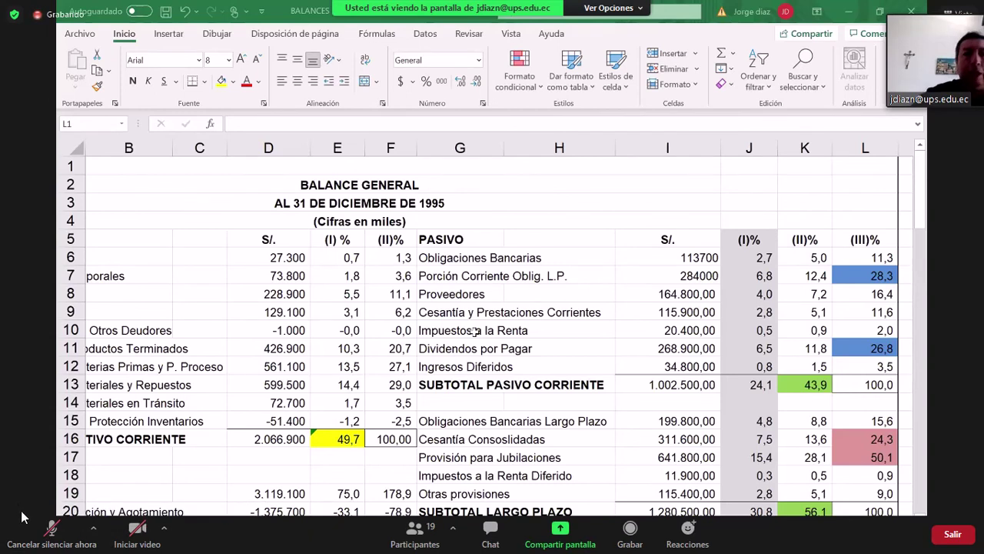
left_click(39, 528)
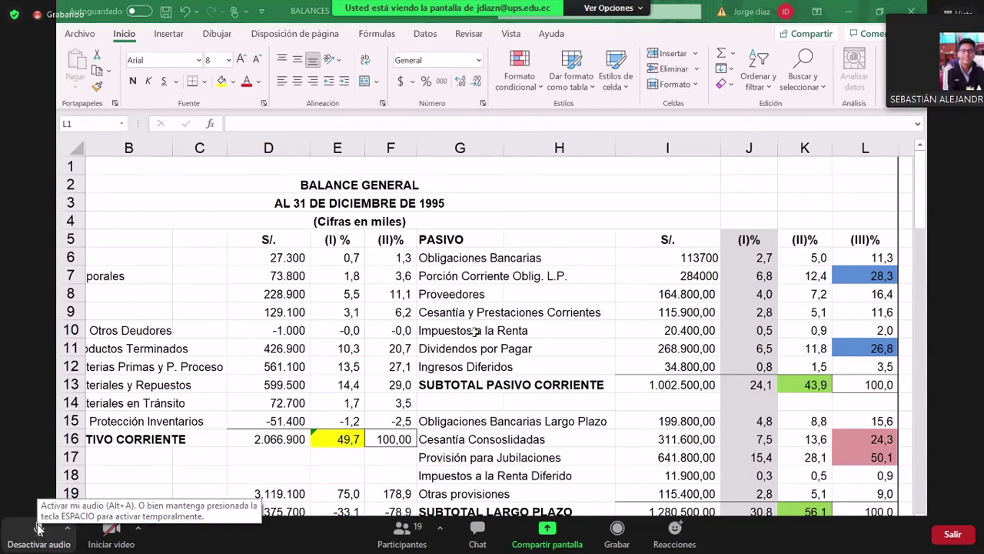
left_click(38, 528)
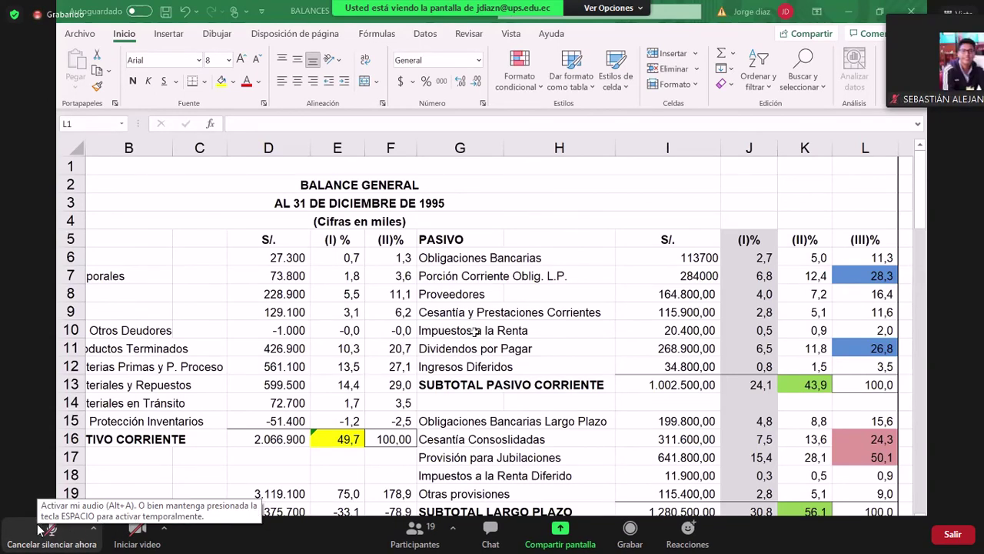
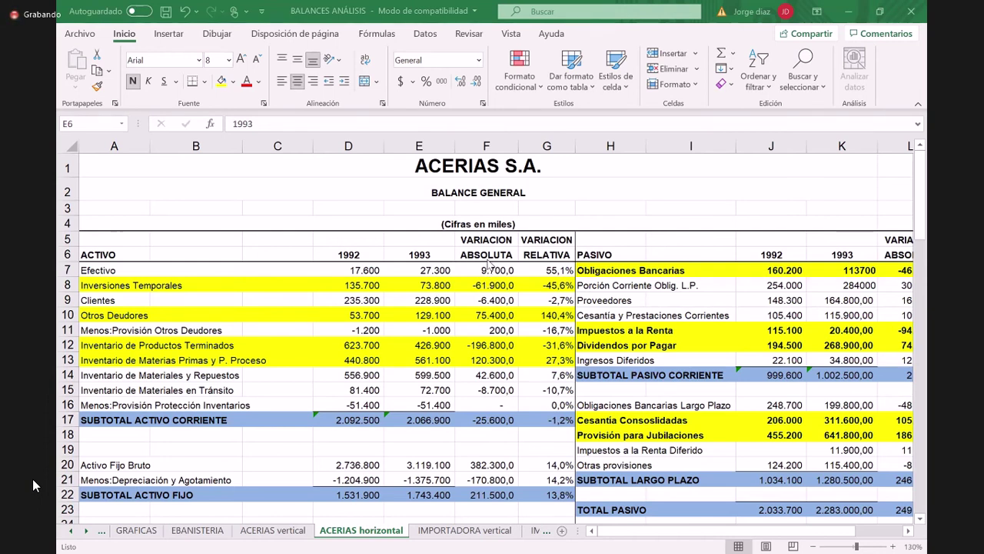
Step through the asset VARIACION RELATIVA formulas from Efectivo in G7 down to SUBTOTAL ACTIVO FIJO in G22
scroll(496, 338, "down", 1)
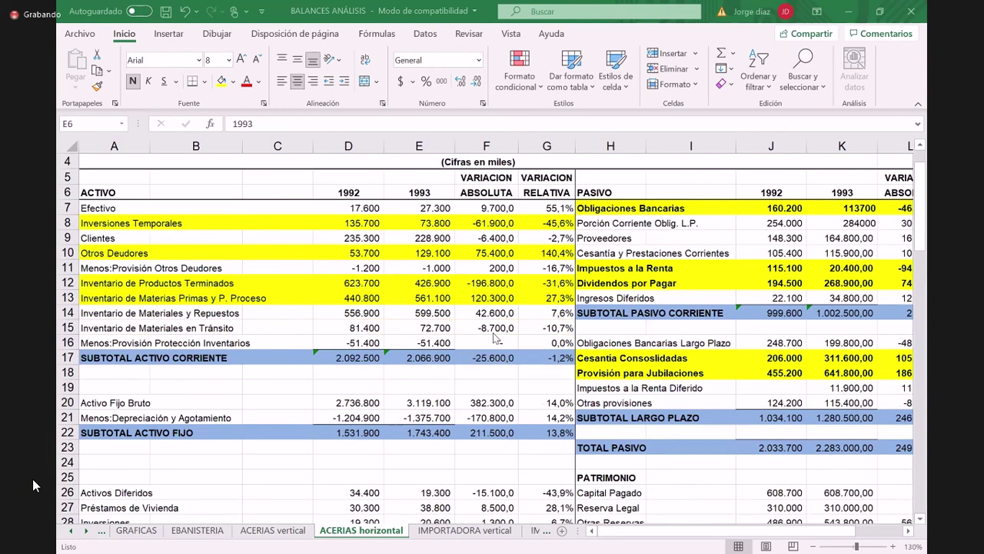
scroll(496, 339, "up", 1)
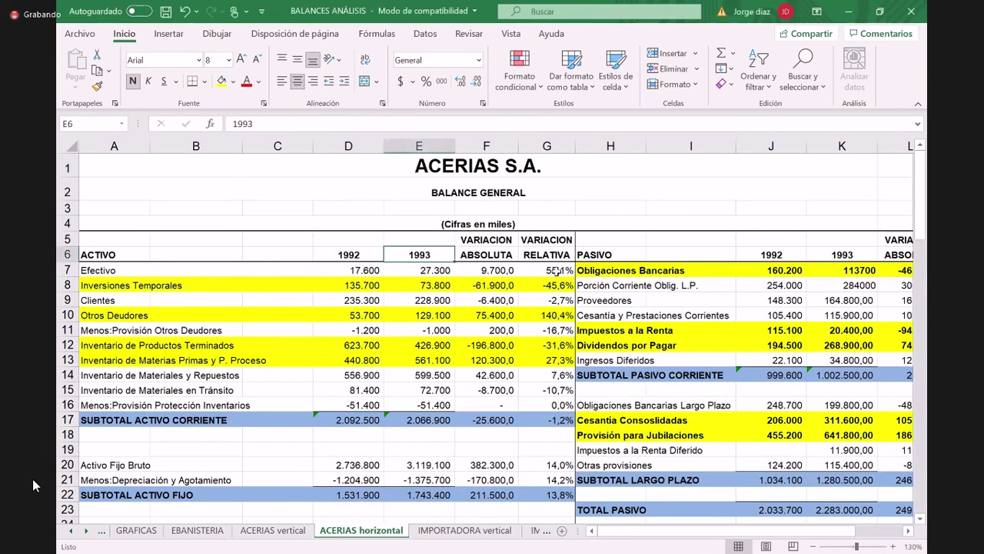
left_click(555, 271)
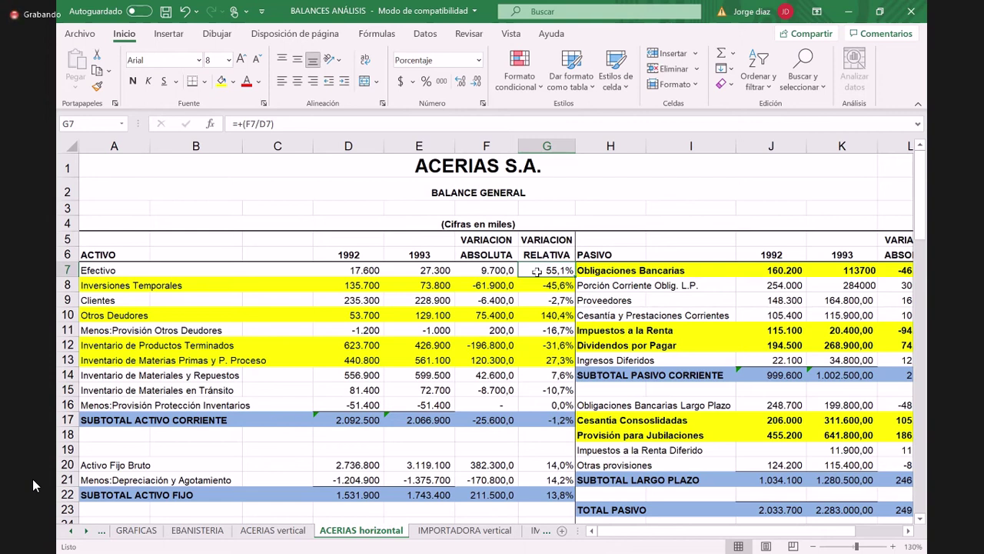
key("Down")
key("Down")
key("Down")
key("Down")
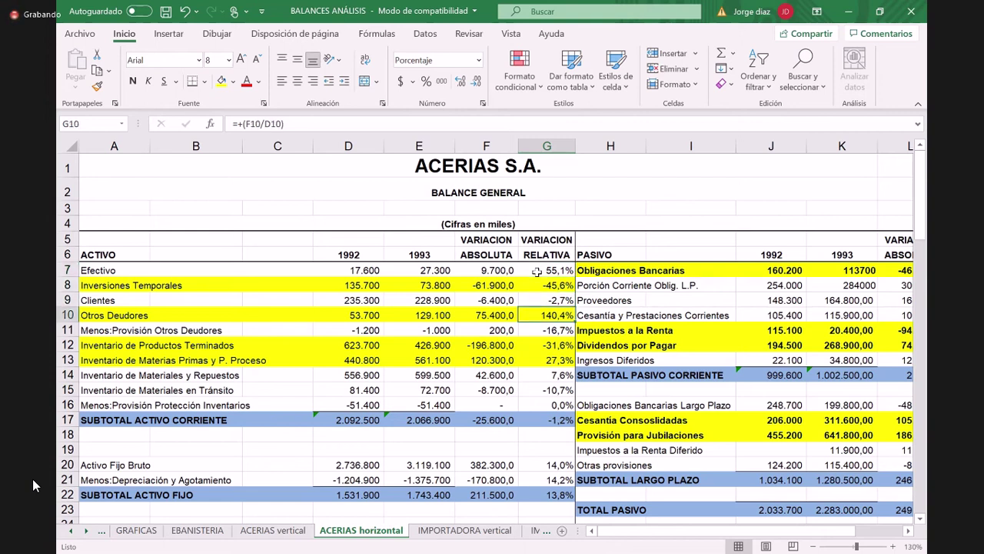
key("Down")
key("Down")
key("Down")
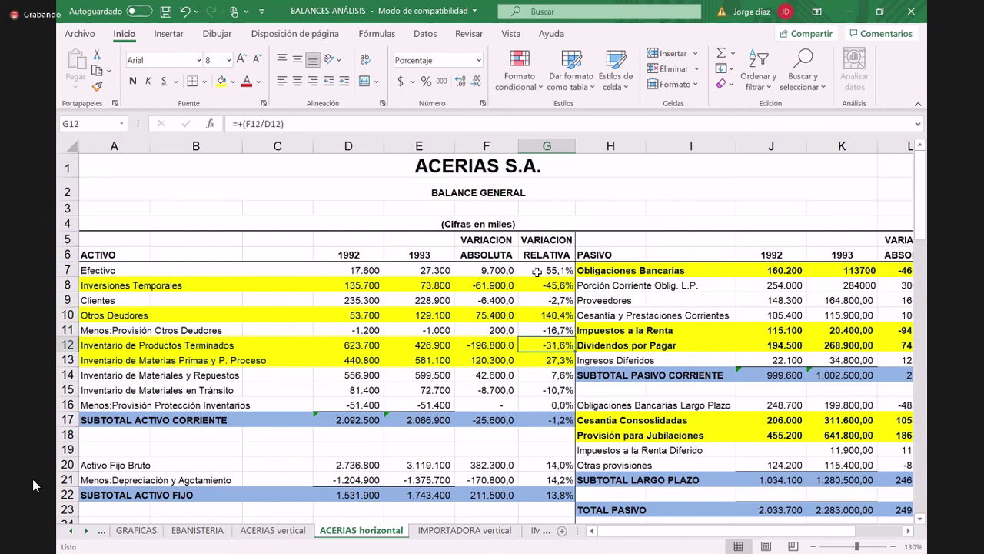
key("Down")
key("Down")
key("Down")
key("Down")
key("Down")
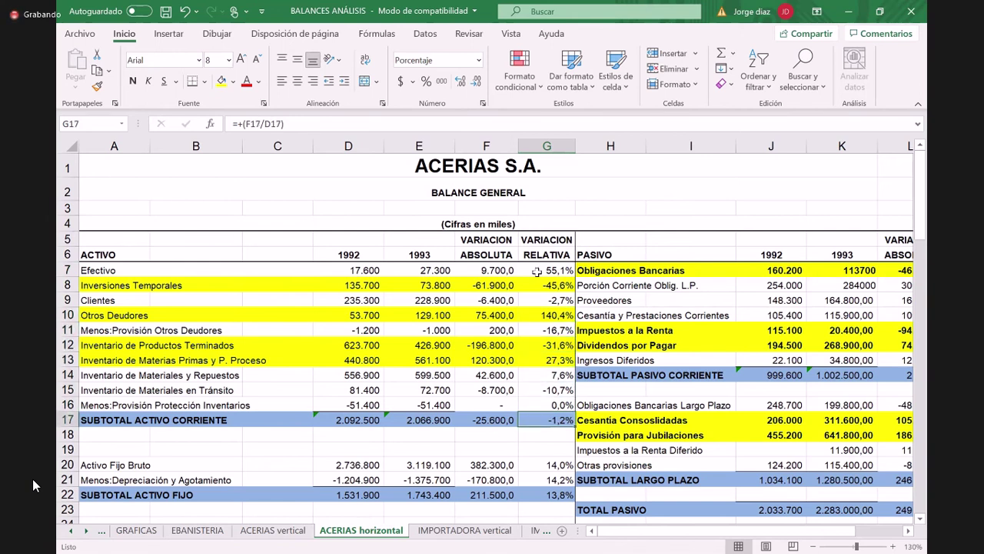
key("Down")
key("Down")
key("Down")
key("Down")
key("Down")
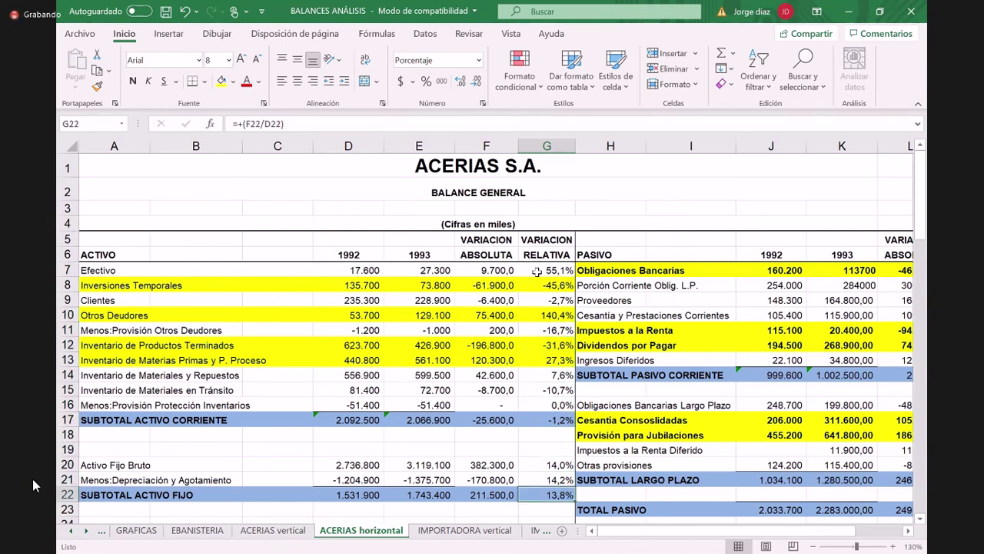
Step through the relative variation formulas of the other assets, from Activos Diferidos in G26 down past TOTAL OTROS ACTIVOS in G31
key("Down")
key("Down")
key("Down")
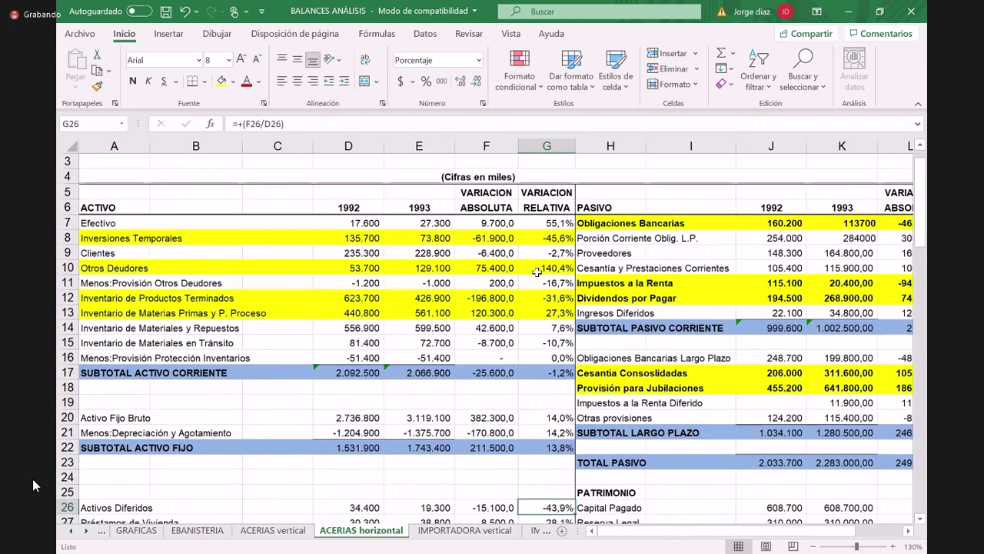
key("Down")
key("Down")
key("Down")
key("Down")
key("Down")
key("Down")
key("Down")
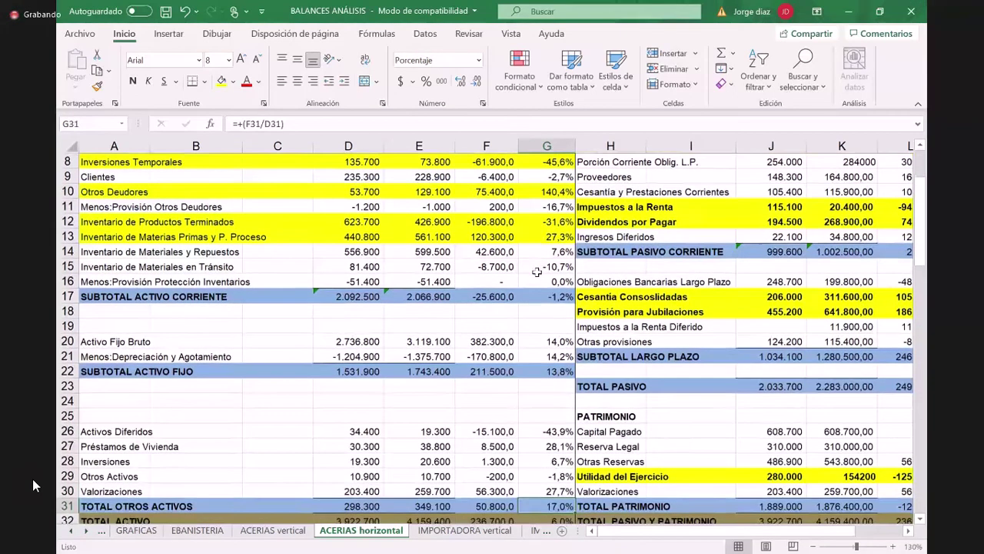
Return to the start of the asset relative variation column and check the Inversiones Temporales formula in G8
key("Up")
key("Up")
key("Up")
key("Up")
key("Up")
key("Up")
key("Up")
key("Up")
key("Up")
key("Up")
key("Up")
key("Up")
key("Up")
key("Up")
key("Up")
key("Up")
key("Up")
key("Up")
key("Up")
key("Up")
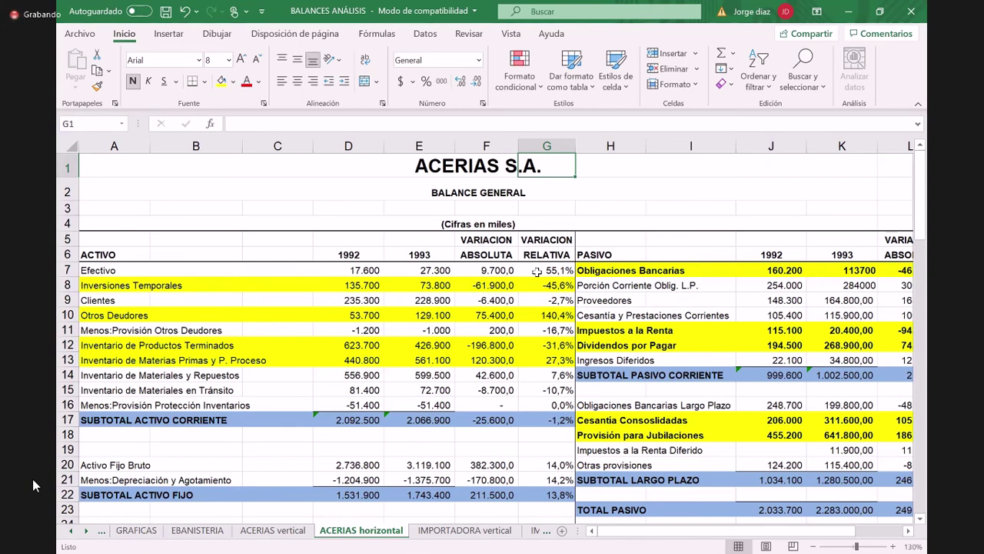
key("Down")
key("Down")
key("Down")
key("Down")
key("Down")
key("Down")
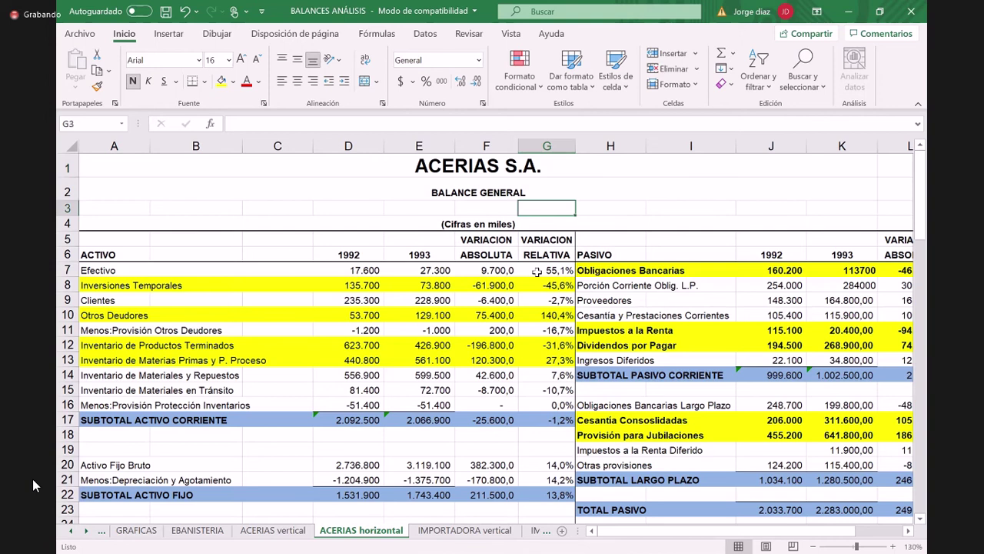
key("Down")
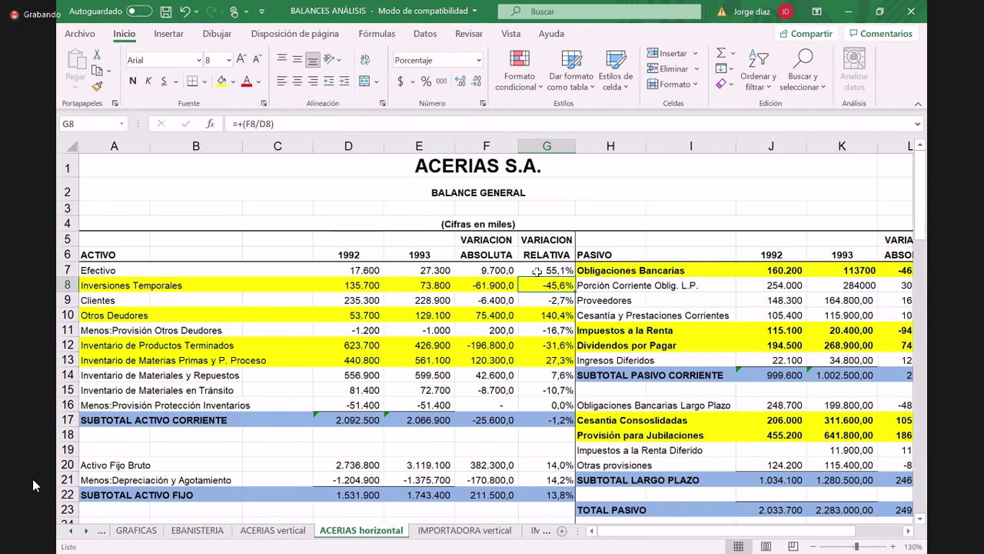
Move across to the PASIVO side and select the 1992 amount of Obligaciones Bancarias in J7
key("Right")
key("Right")
key("Right")
key("Right")
key("Right")
key("Right")
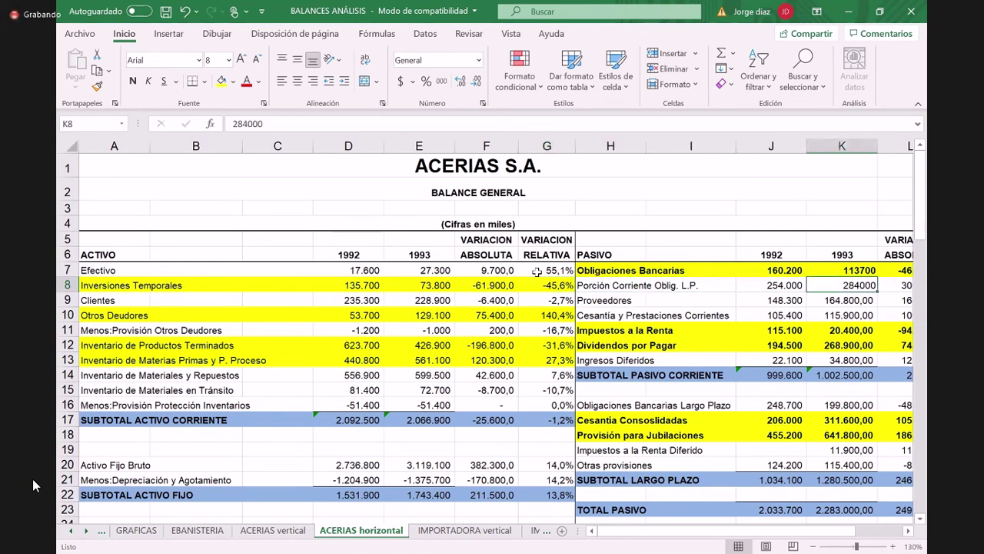
key("Left")
key("Left")
key("Left")
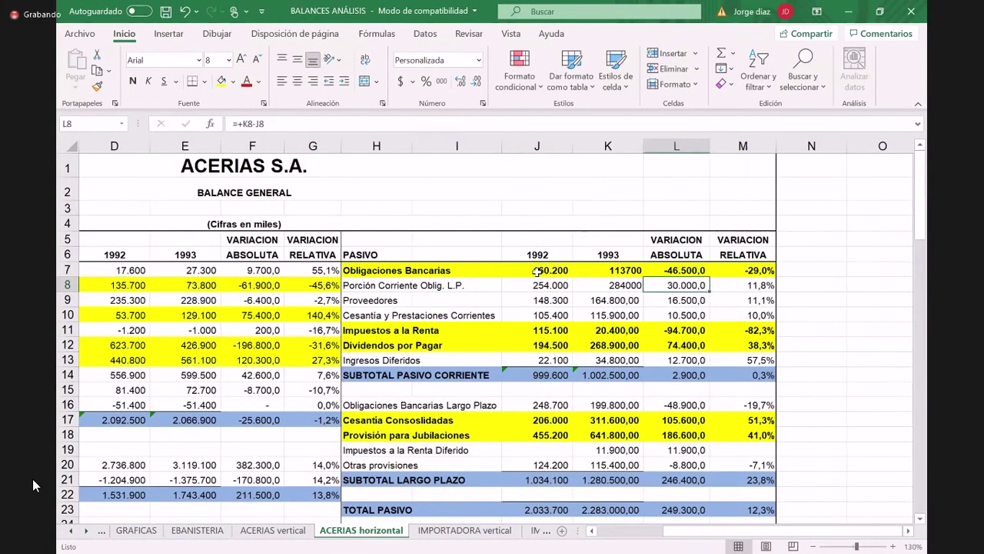
key("Up")
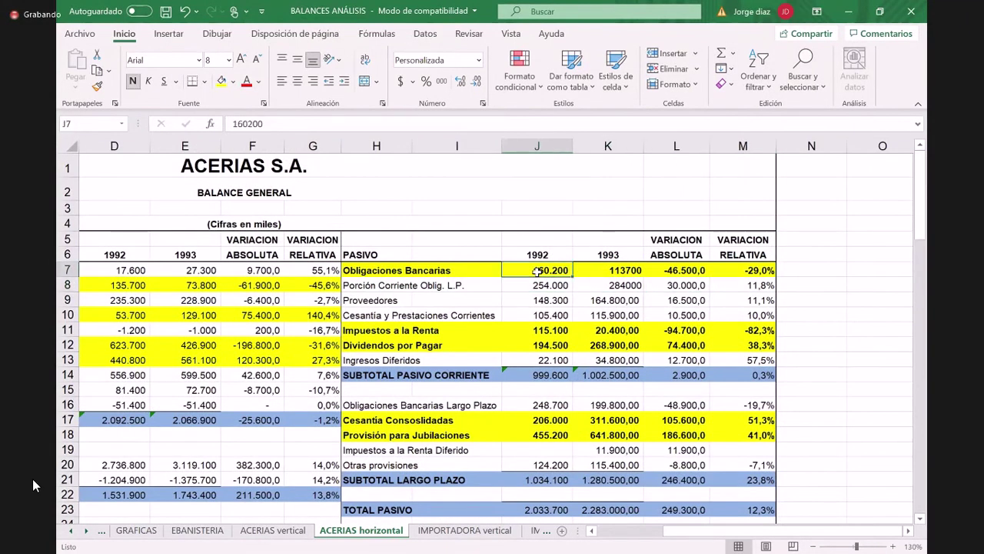
Check the Proveedores absolute variation formula in L9, then go to the liabilities' VARIACION RELATIVA heading in M6
key("Right")
key("Right")
key("Down")
key("Down")
key("Down")
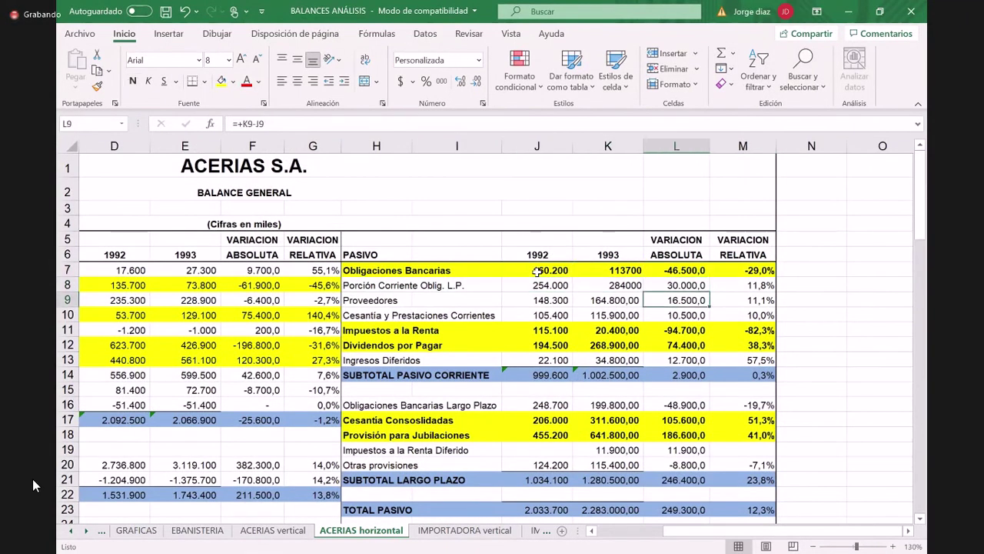
key("Up")
key("Right")
key("Up")
key("Up")
key("Up")
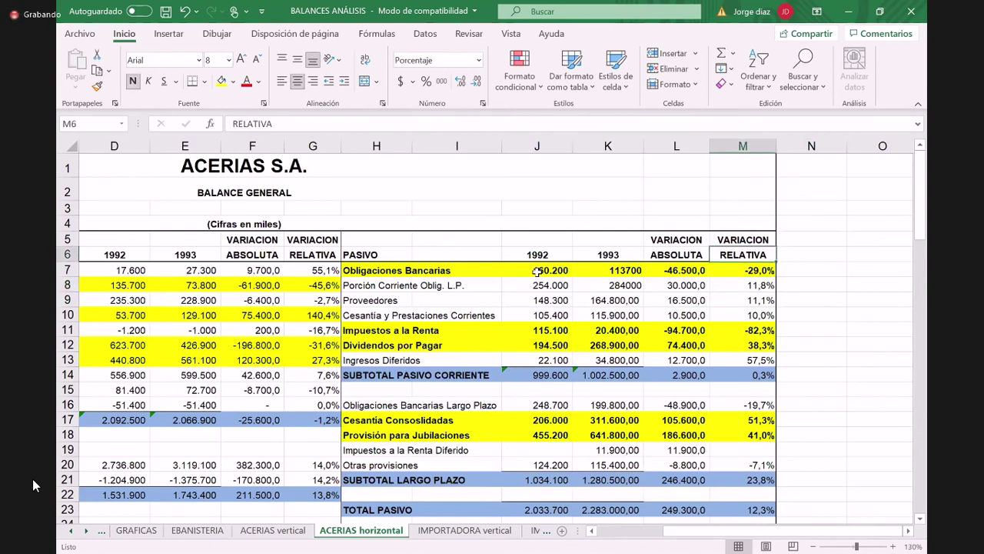
Compare the relative and absolute variation formulas of Obligaciones Bancarias in M7 and L7 with the 1993 amount in K7
key("Down")
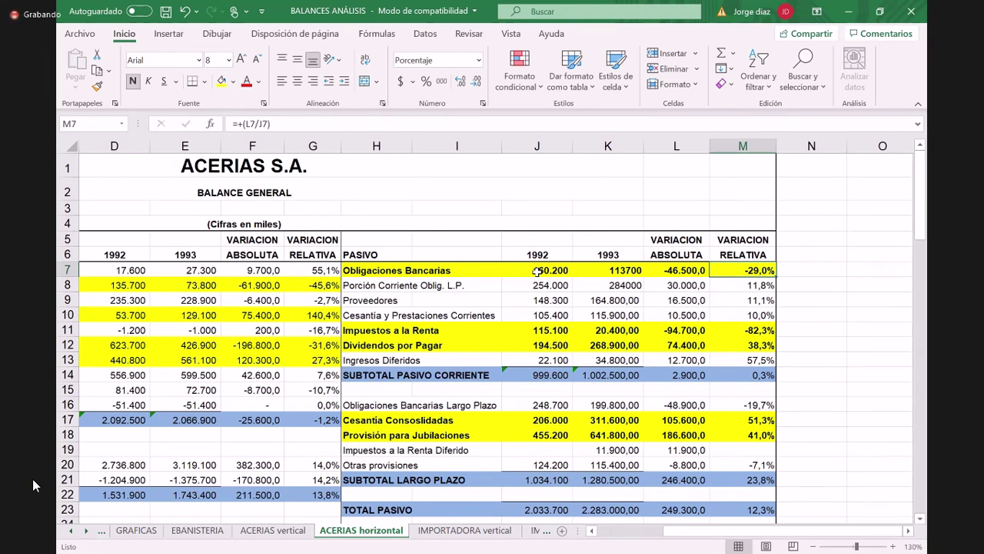
key("Left")
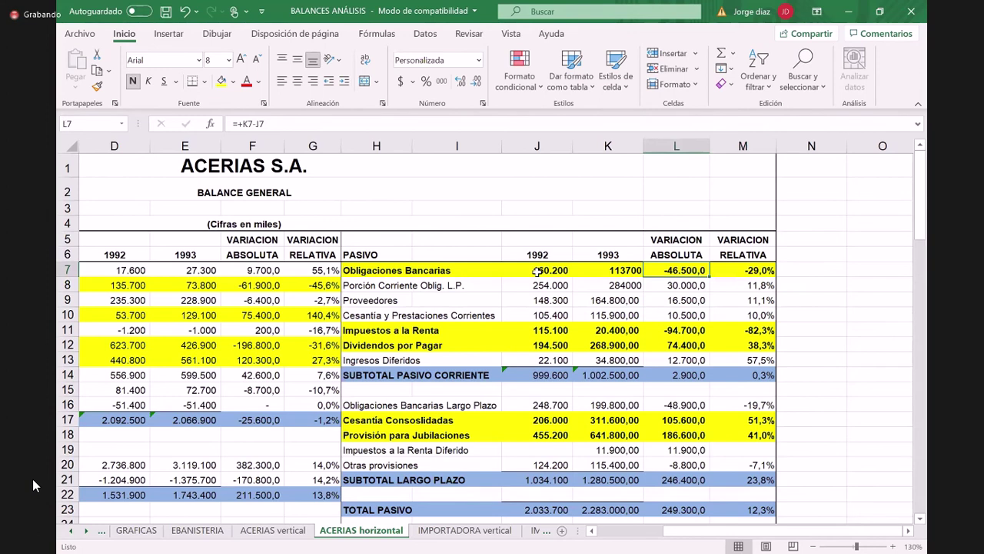
key("Left")
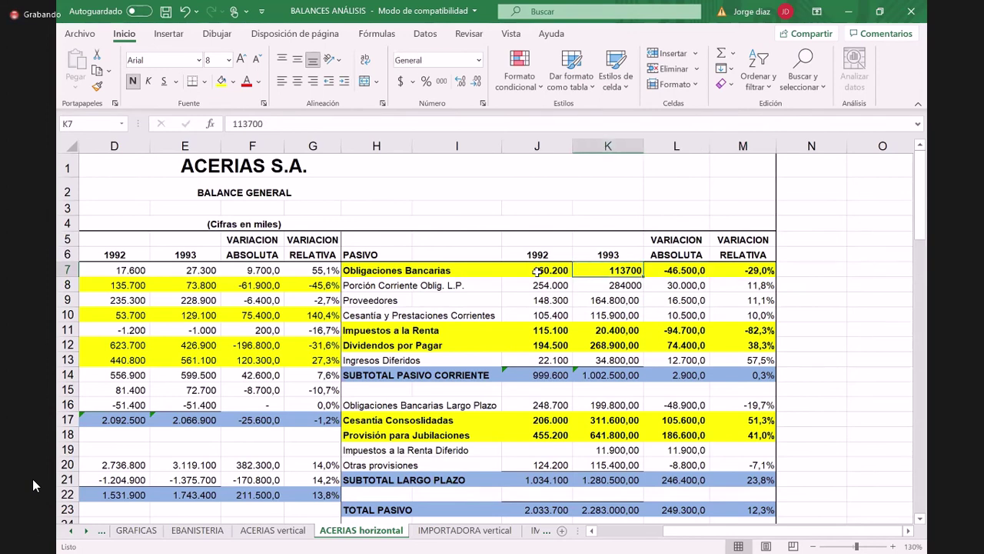
key("Right")
key("Right")
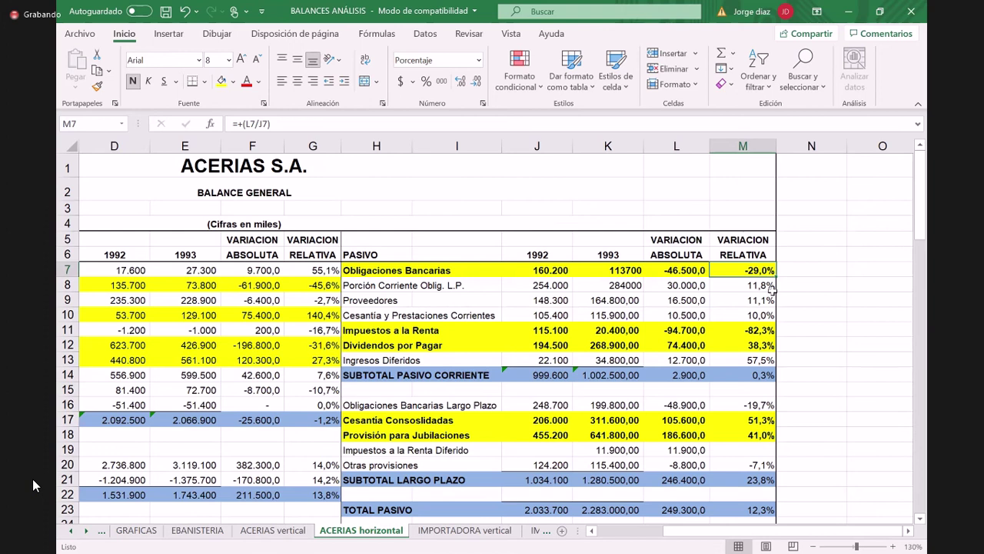
Step through the current liabilities' relative variation formulas from Porción Corriente Oblig. L.P. in M8 down to SUBTOTAL PASIVO CORRIENTE in M14
key("Down")
key("Down")
key("Down")
key("Down")
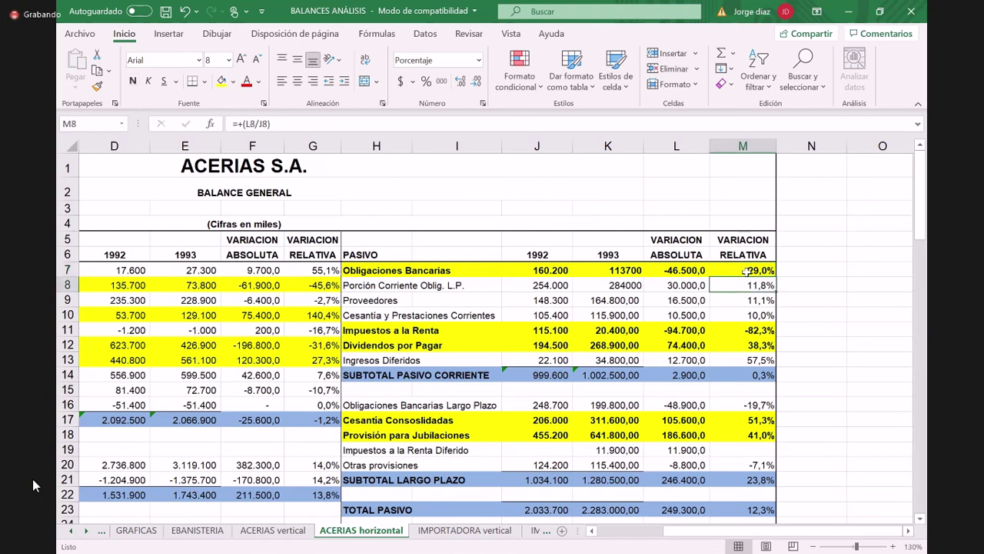
key("Down")
key("Down")
key("Down")
key("Down")
key("Down")
key("Down")
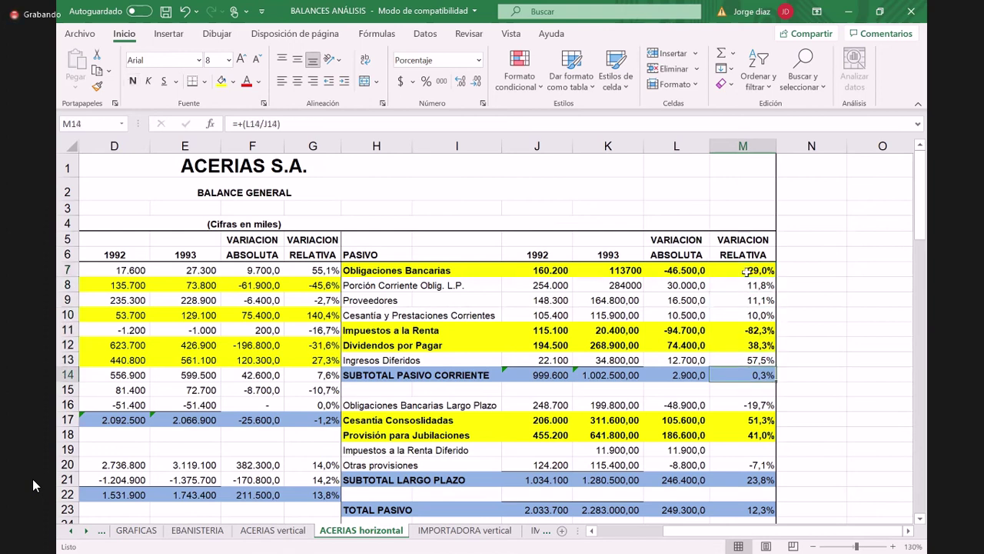
Step through the long-term liabilities' relative variation formulas in column M down to TOTAL PASIVO in M23
key("Down")
key("Down")
key("Down")
key("Down")
key("Down")
key("Down")
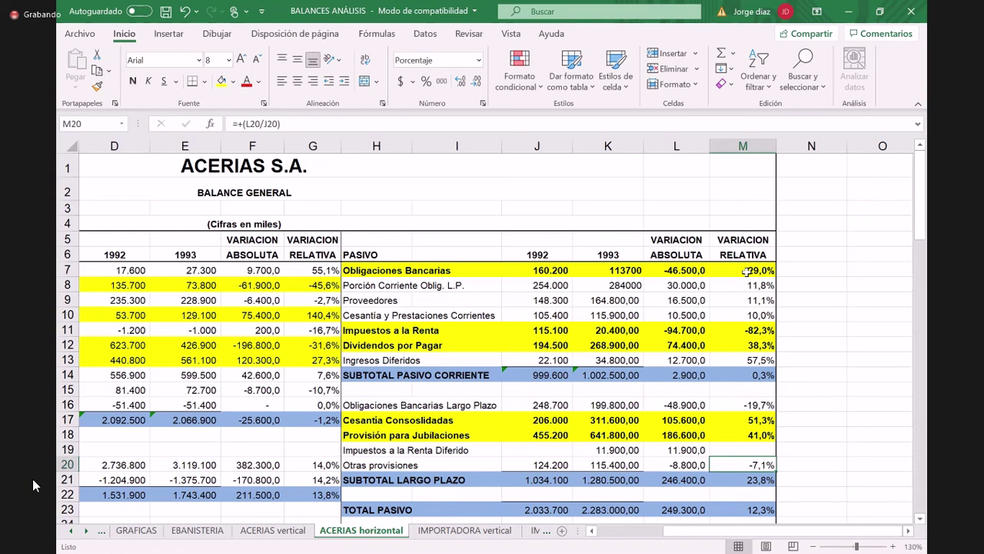
key("Down")
key("Down")
key("Down")
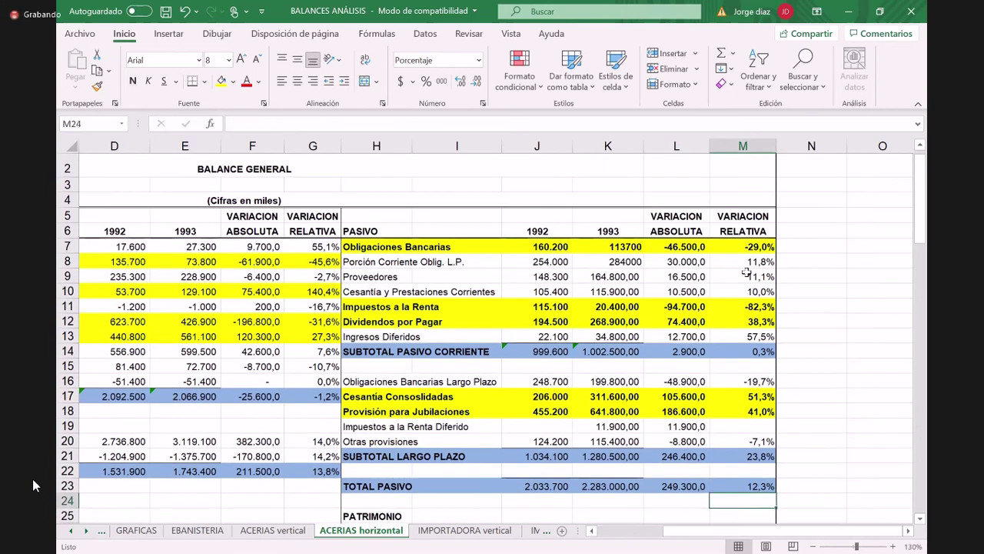
Step through the PATRIMONIO relative variation formulas in column M down past TOTAL PASIVO Y PATRIMONIO in row 32
key("Down")
key("Down")
key("Down")
key("Down")
key("Down")
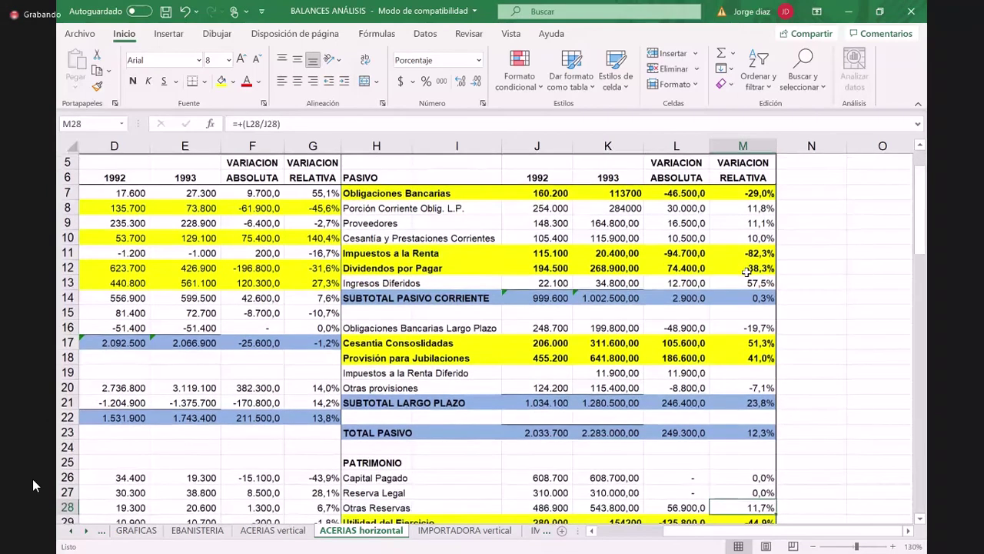
key("Down")
key("Down")
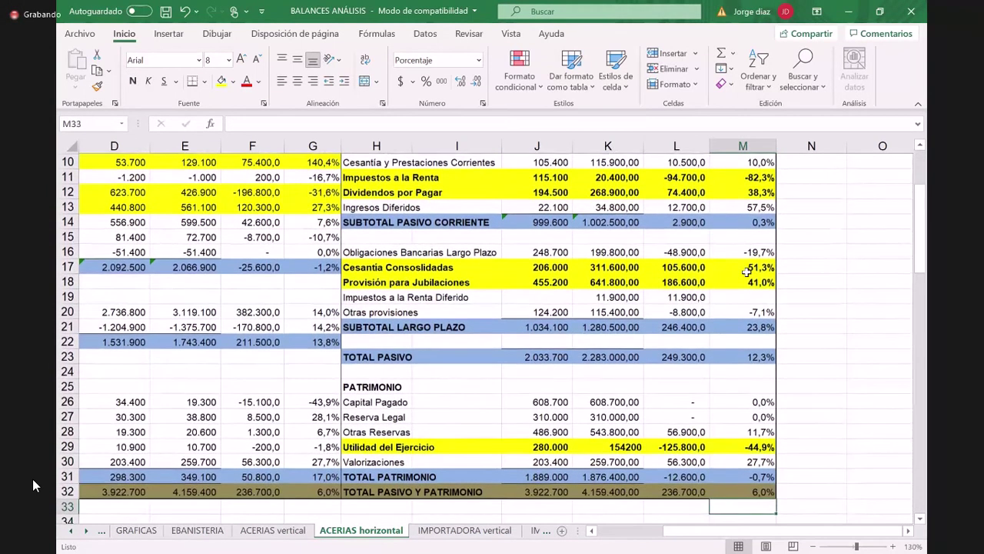
Return along row 33 to cell A33, below TOTAL ACTIVO, to view the asset accounts
key("Left")
key("Left")
key("Left")
key("Left")
key("Left")
key("Left")
key("Left")
key("Left")
key("Left")
key("Left")
key("Left")
key("Left")
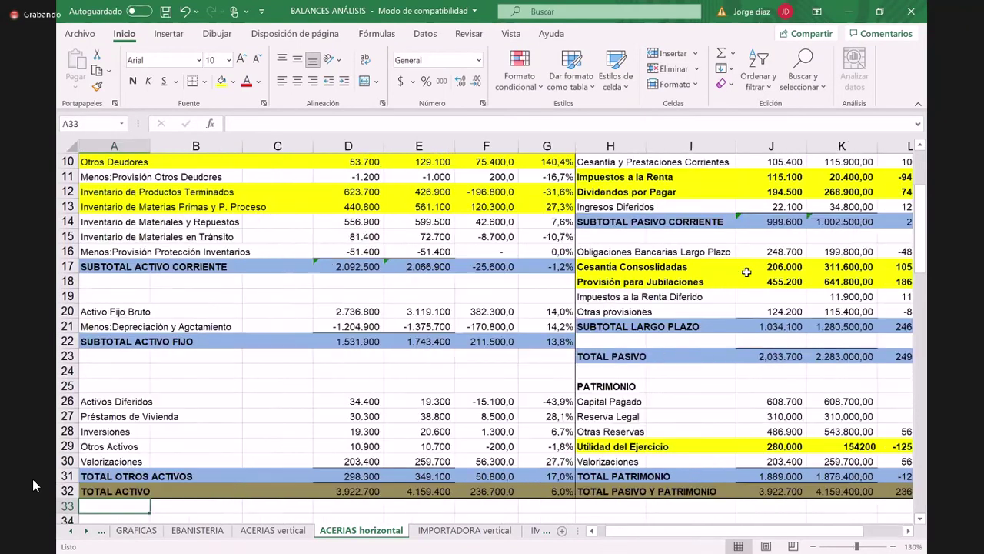
Return up column A of the ACERIAS horizontal balance sheet from row 33 to the title in A1
key("Up")
key("Up")
key("Up")
key("Up")
key("Up")
key("Up")
key("Up")
key("Up")
key("Up")
key("Up")
key("Up")
key("Up")
key("Up")
key("Up")
key("Up")
key("Up")
key("Up")
key("Up")
key("Up")
key("Up")
key("Up")
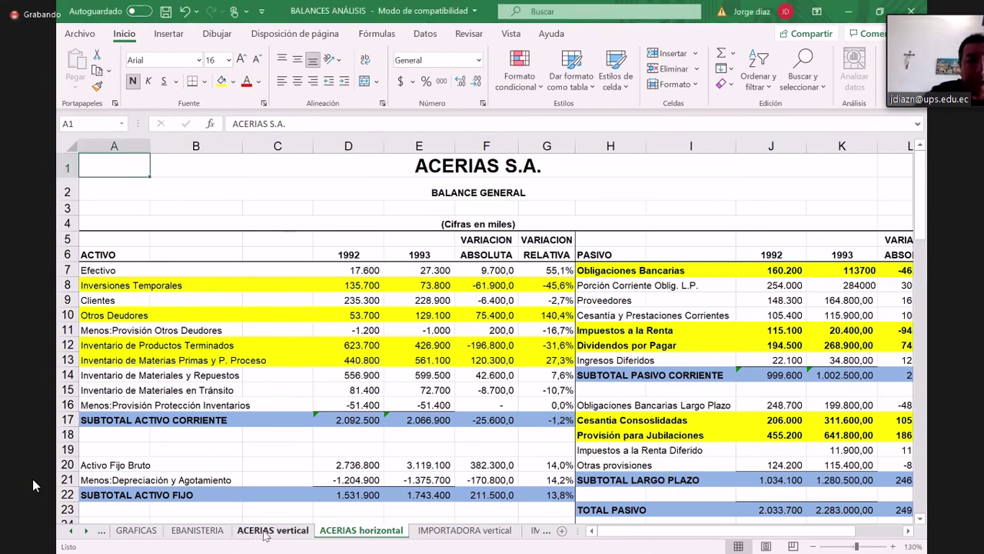
Switch to the ACERIAS vertical sheet and go to the Inventario de Productos Terminados account in A11
left_click(265, 531)
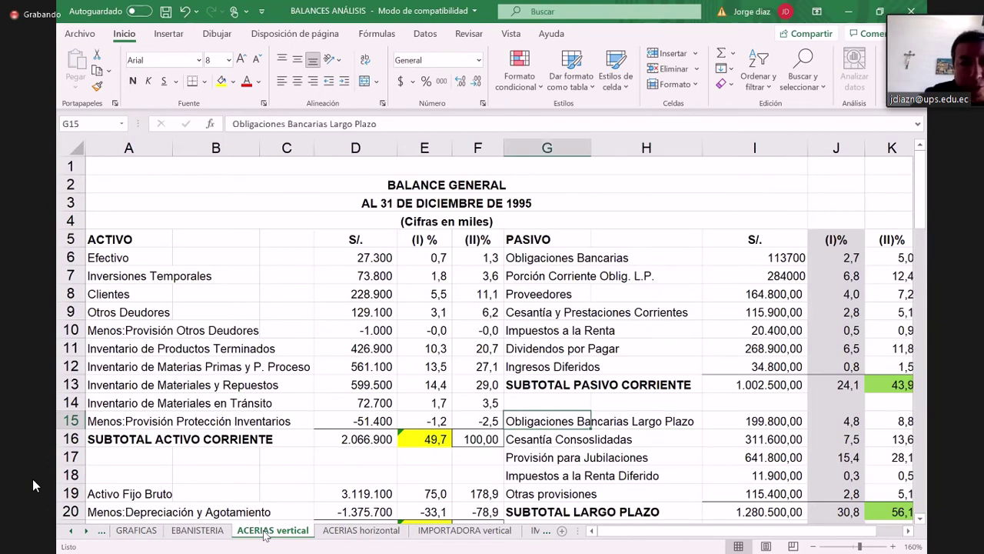
key("Left")
key("Left")
key("Left")
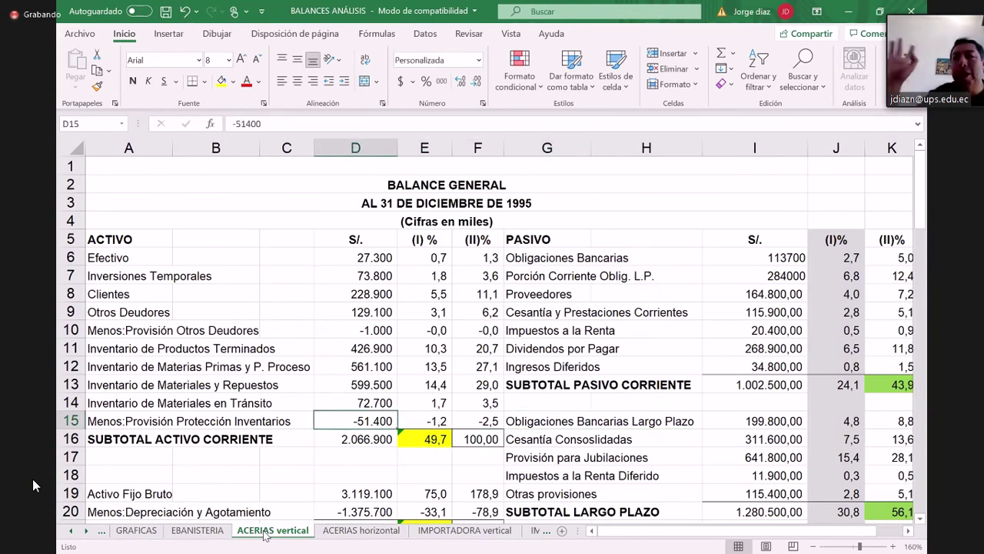
key("Left")
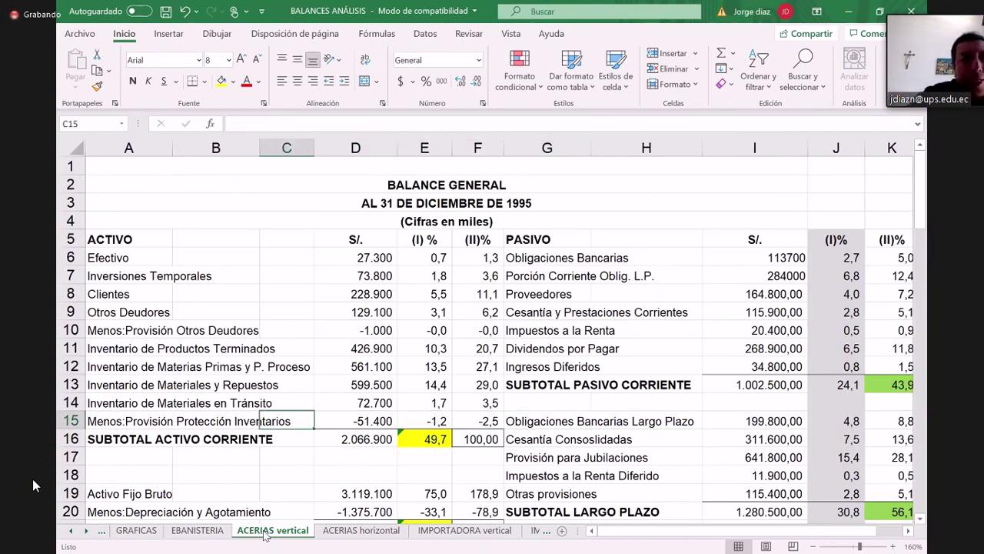
key("Left")
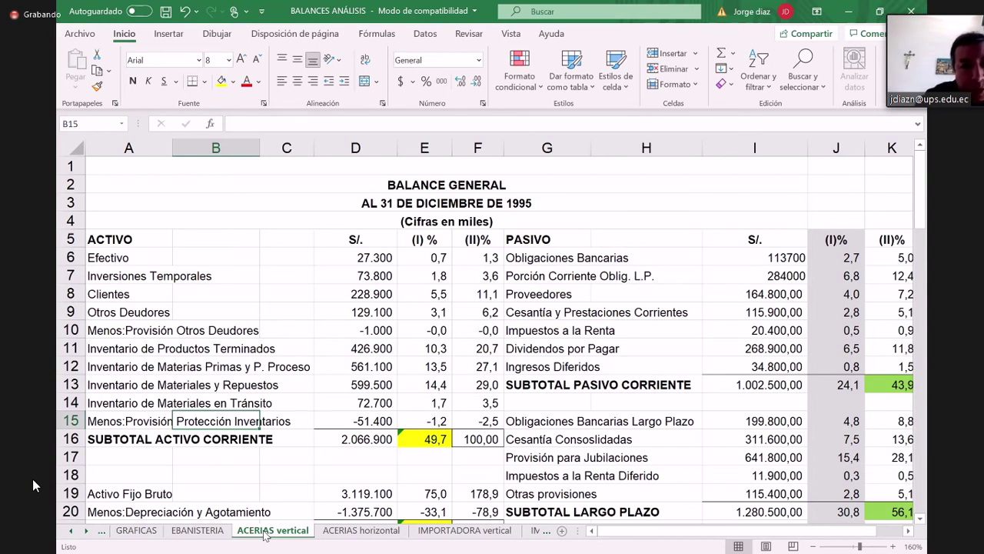
key("Up")
key("Up")
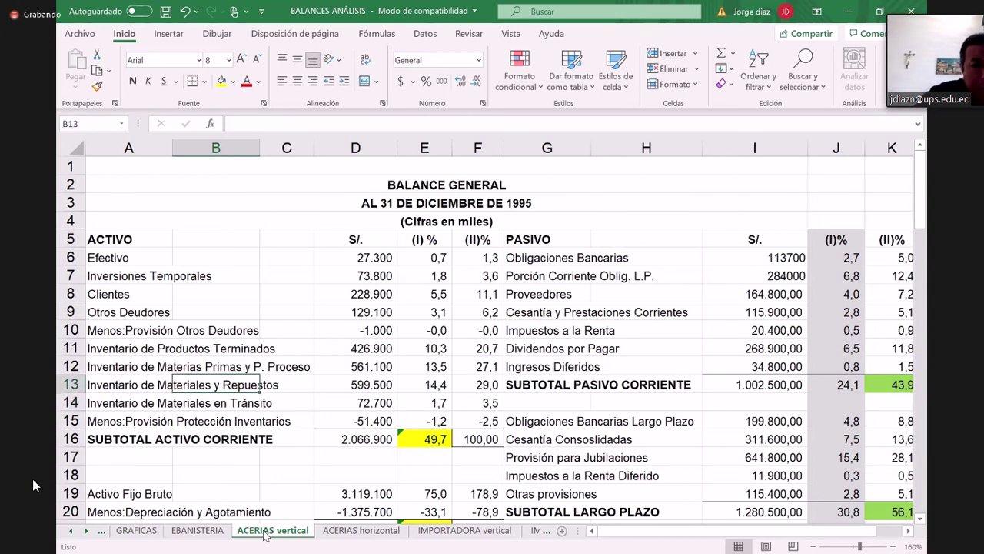
key("Up")
key("Left")
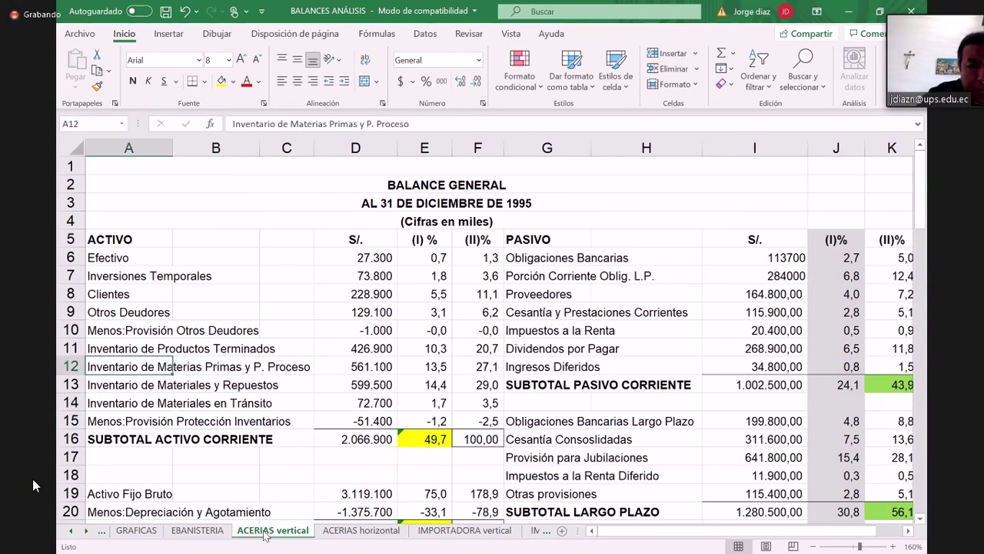
key("Up")
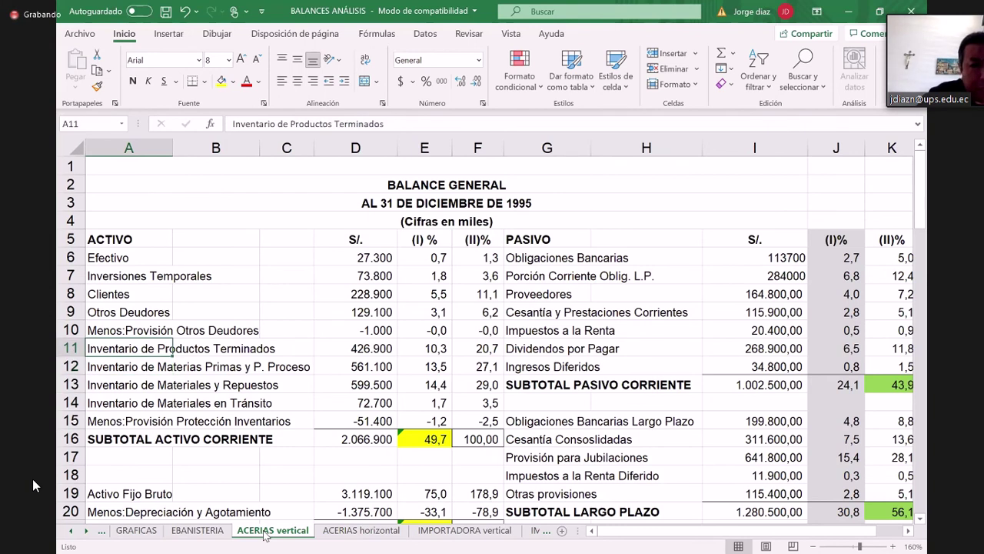
Inspect the (I)% and (II)% formulas of Inventario de Productos Terminados in E11 and F11
key("Right")
key("Right")
key("Right")
key("Right")
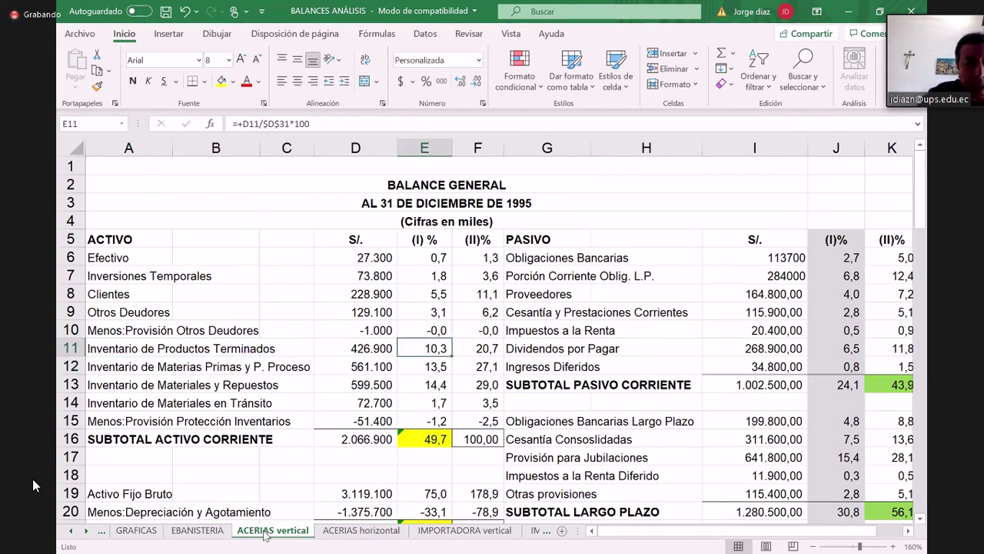
key("Right")
key("Left")
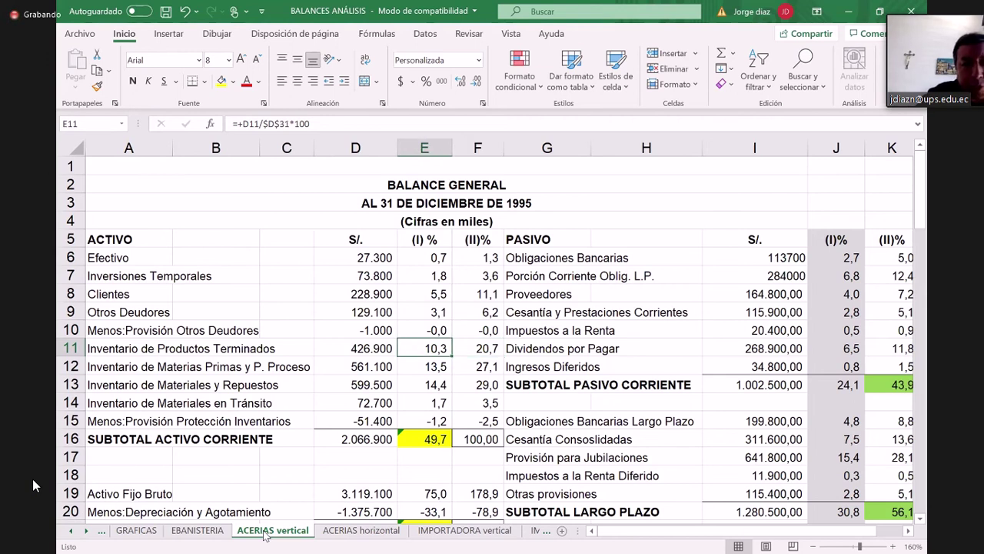
key("Right")
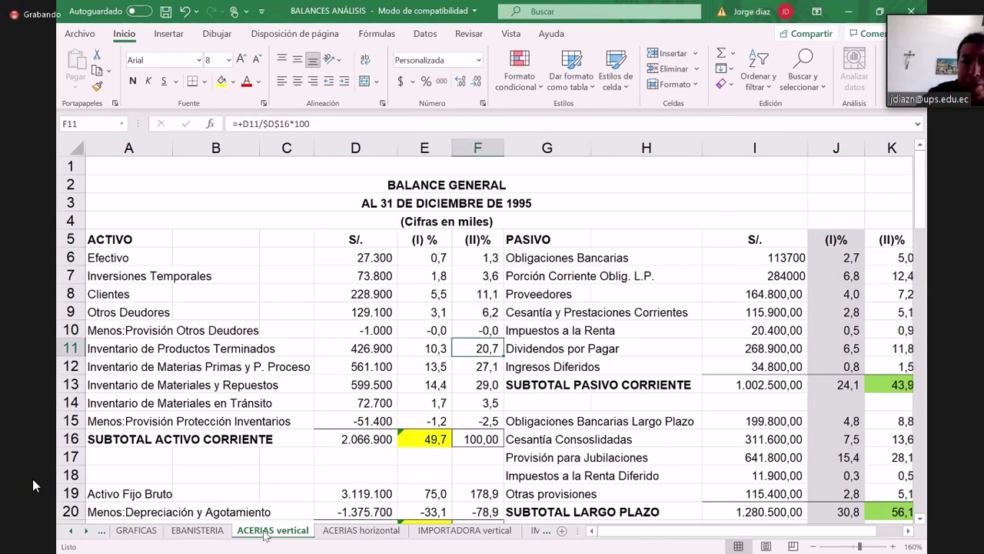
Compare the (I)% and (II)% formulas of the remaining inventory accounts from Materias Primas in row 12 to Materiales en Tránsito in row 14
key("Down")
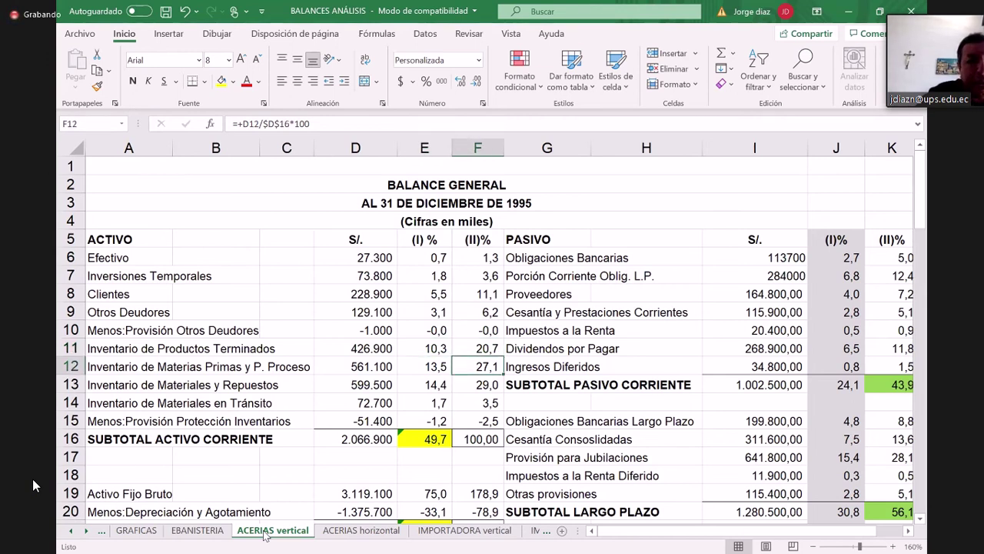
key("Left")
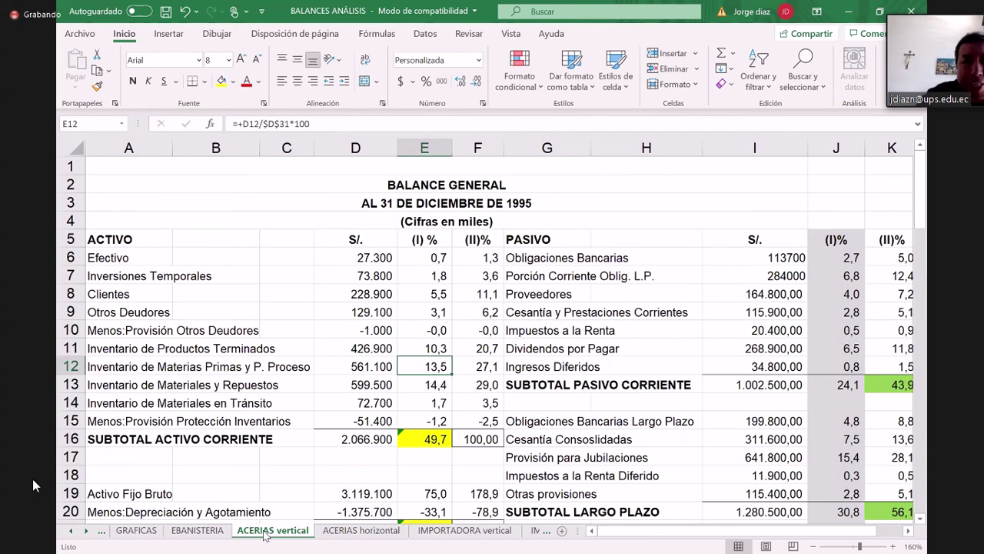
key("Right")
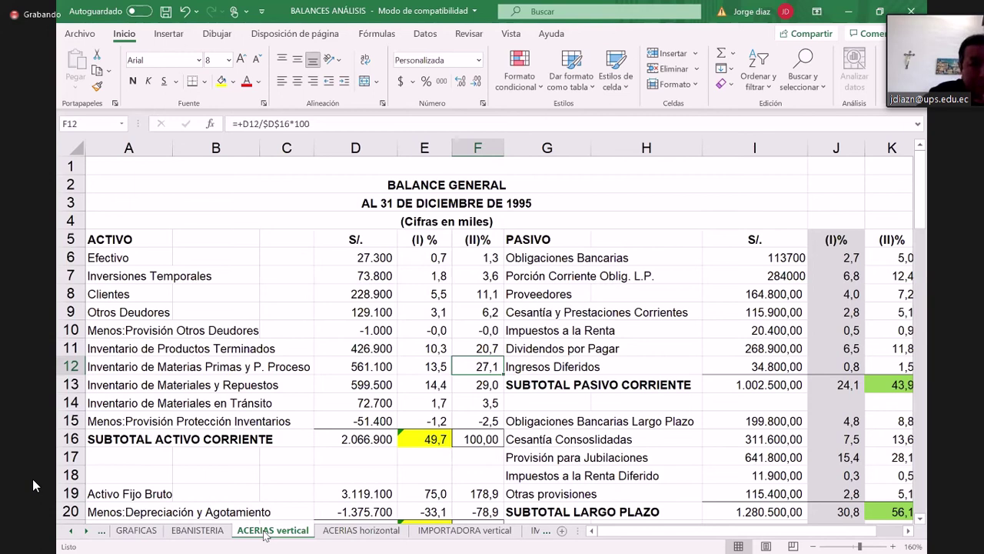
key("Down")
key("Left")
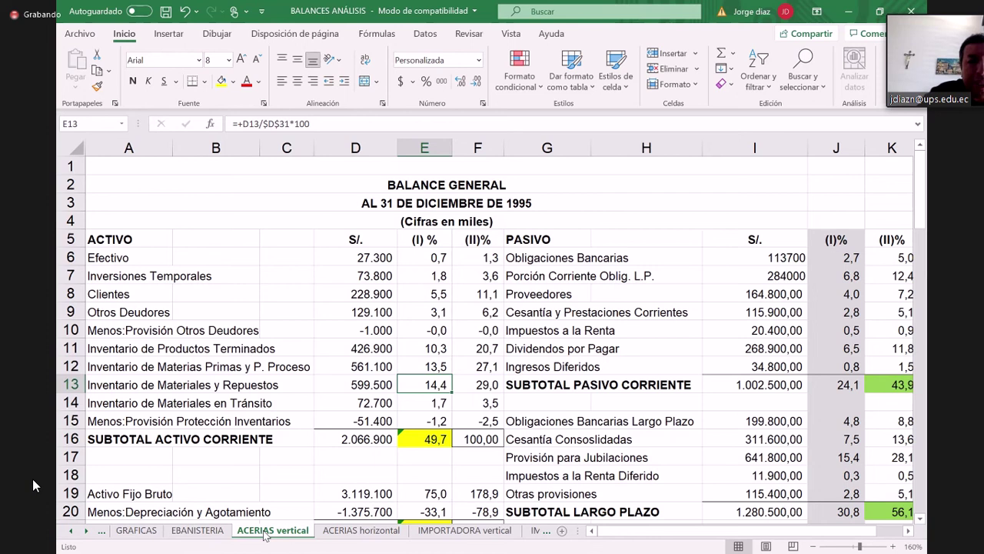
key("Right")
key("Down")
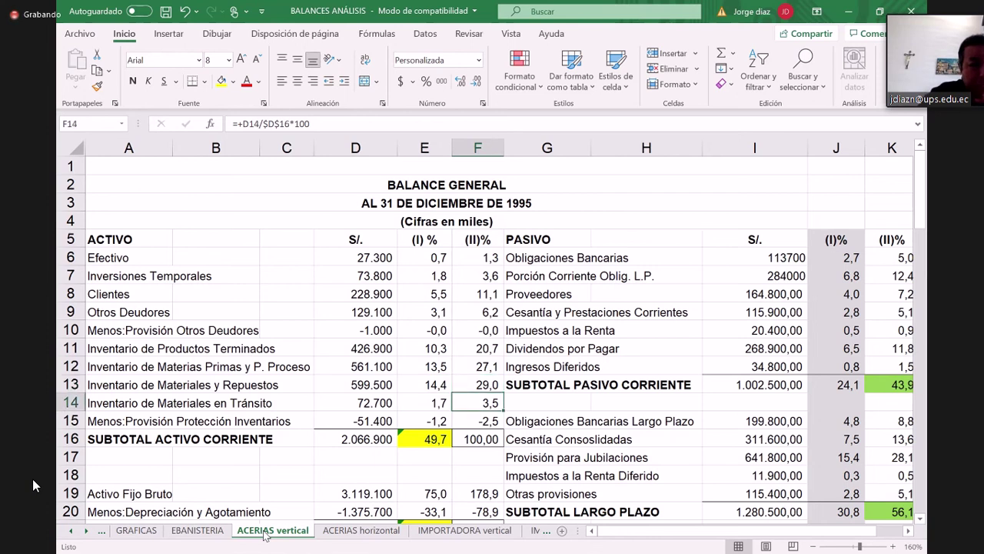
key("Left")
key("Right")
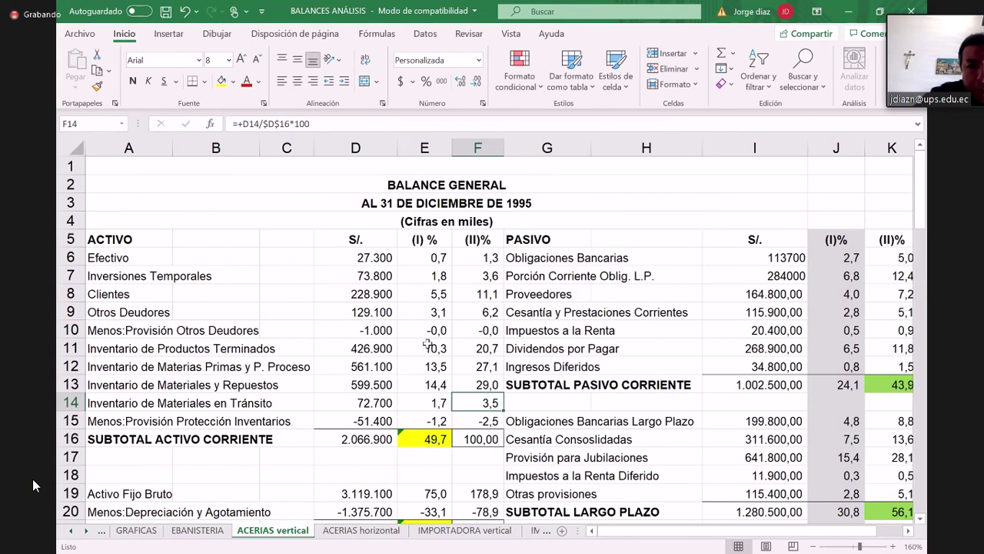
Examine the vertical percentages of the fixed assets and other assets down to TOTAL ACTIVO in row 31
scroll(427, 344, "down", 2)
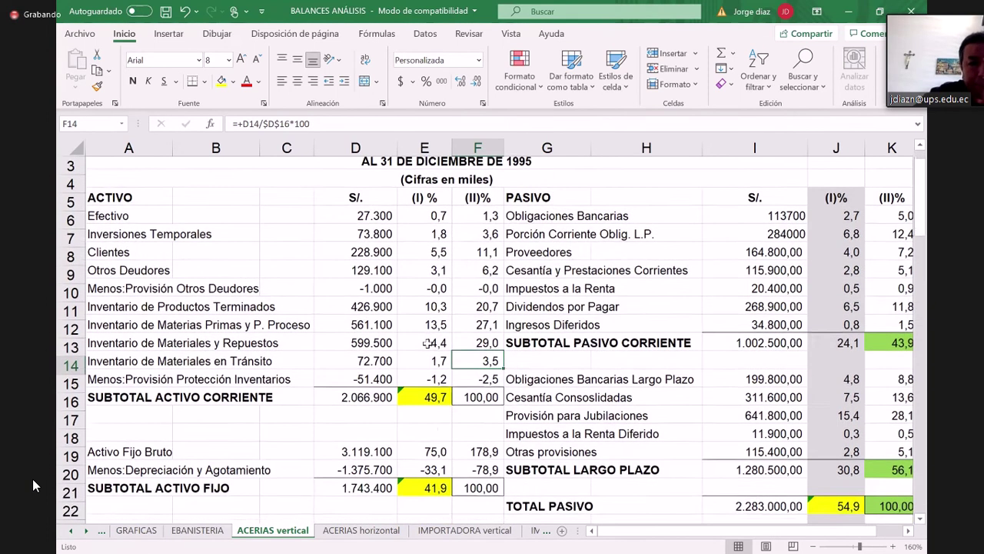
scroll(427, 344, "down", 1)
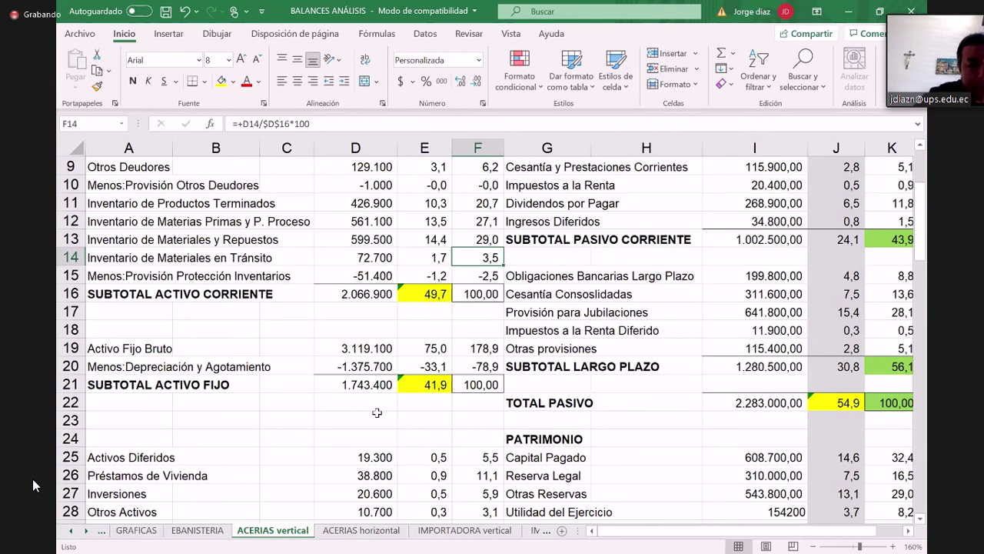
scroll(376, 412, "down", 1)
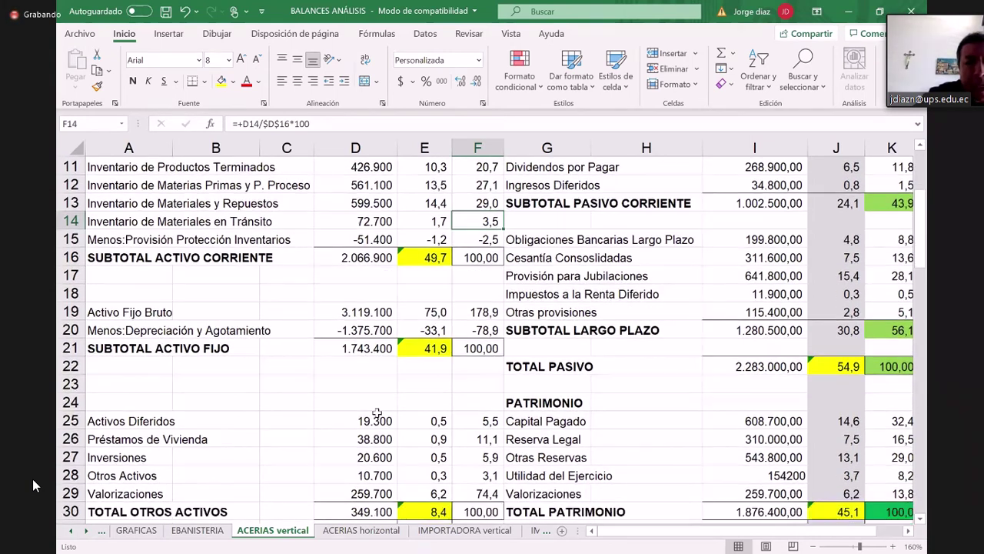
scroll(457, 409, "down", 1)
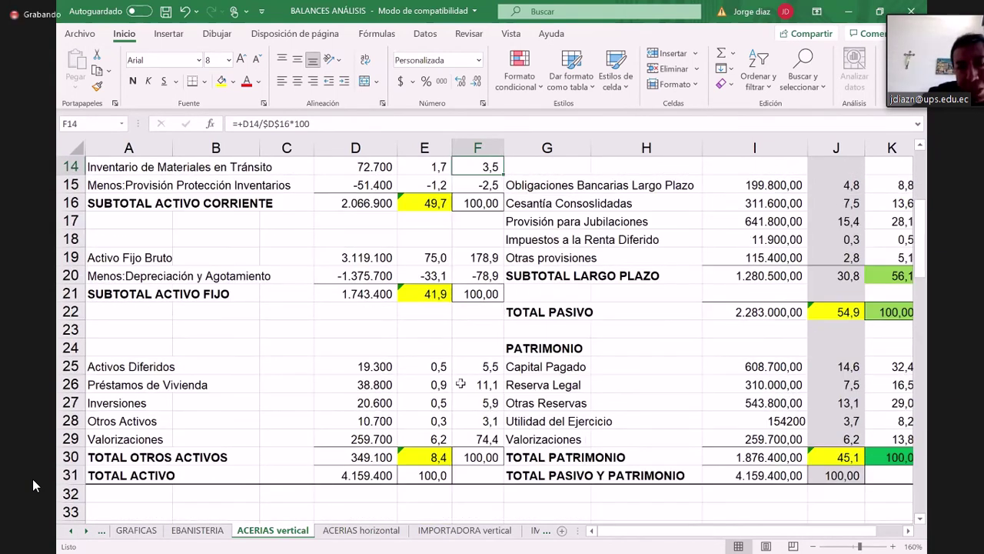
scroll(455, 385, "down", 1)
Review the PASIVO percentages across to the (III)% column and select the Dividendos por Pagar amount in I11
scroll(462, 377, "right", 1)
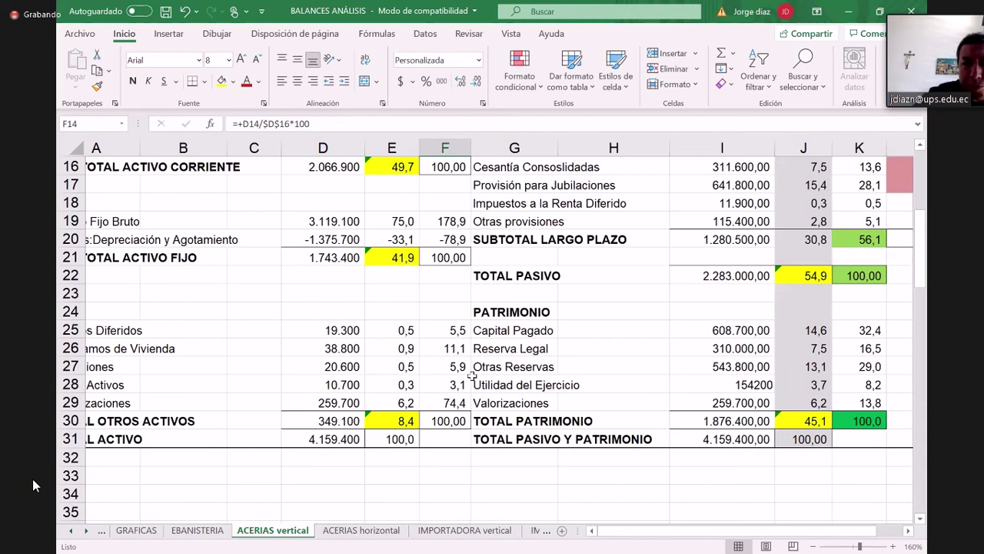
scroll(473, 375, "right", 1)
scroll(472, 376, "up", 1)
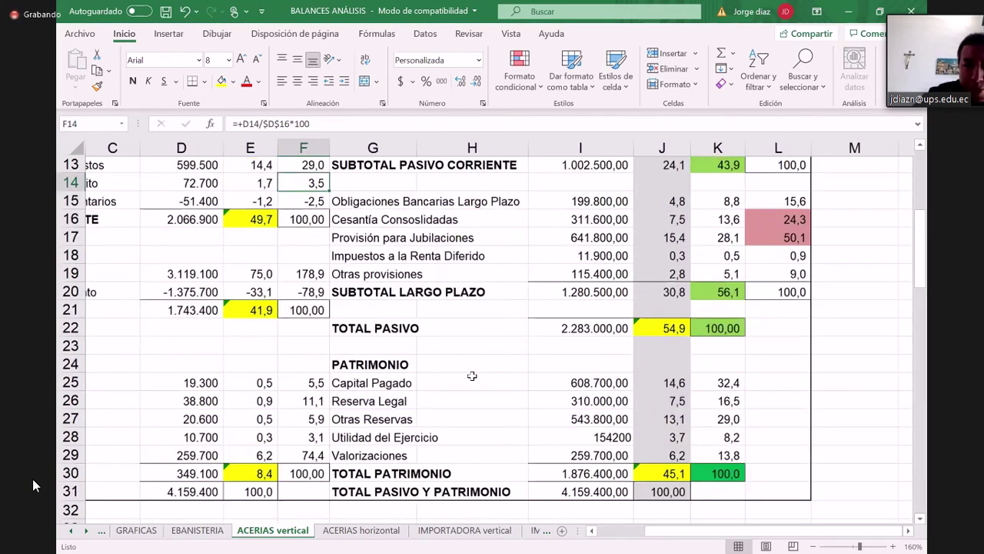
scroll(472, 375, "up", 4)
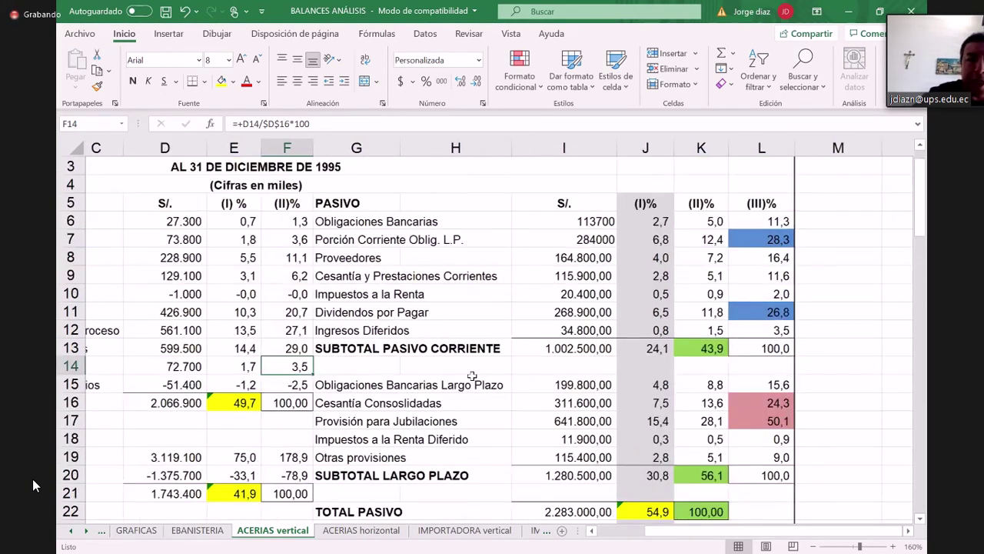
scroll(473, 375, "right", 1)
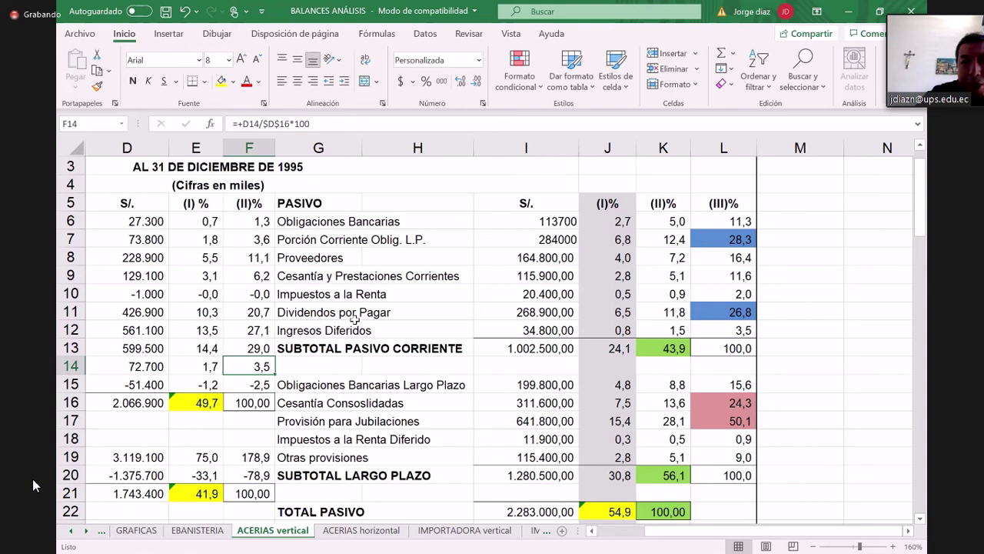
left_click(511, 315)
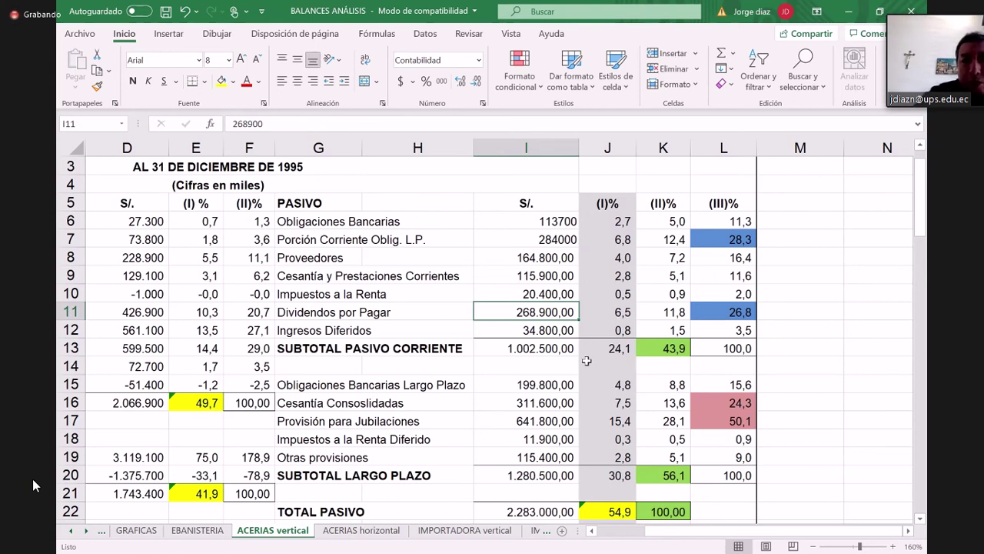
scroll(586, 361, "down", 1)
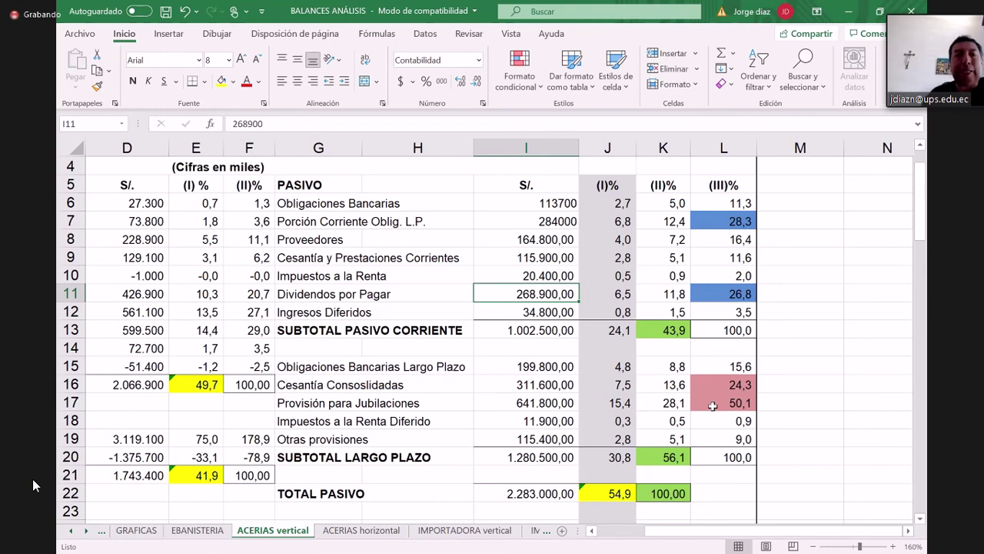
Step down the account names in column G from Dividendos por Pagar past TOTAL PASIVO Y PATRIMONIO
key("Left")
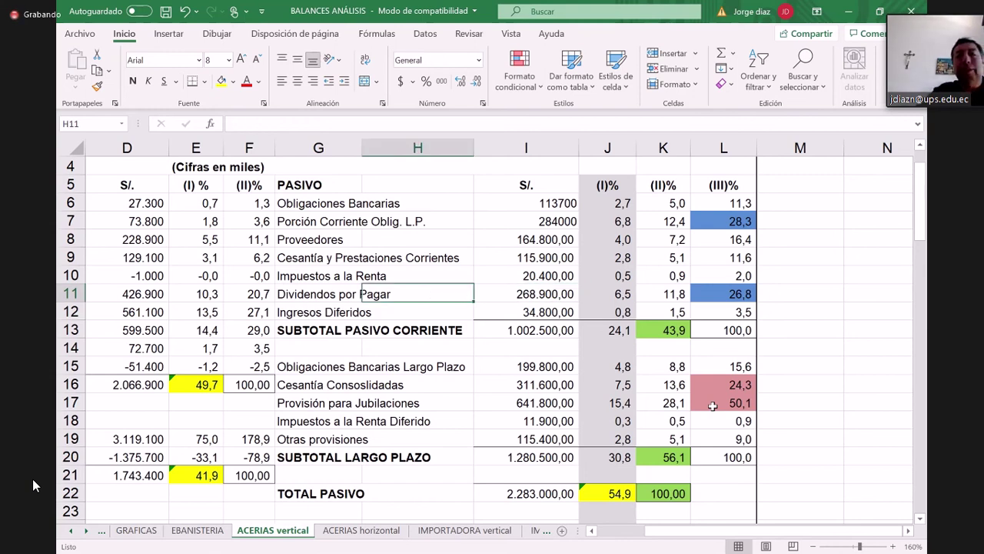
key("Left")
key("Down")
key("Down")
key("Down")
key("Down")
key("Down")
key("Down")
key("Down")
key("Down")
key("Down")
key("Down")
key("Down")
key("Down")
key("Down")
key("Down")
key("Down")
key("Down")
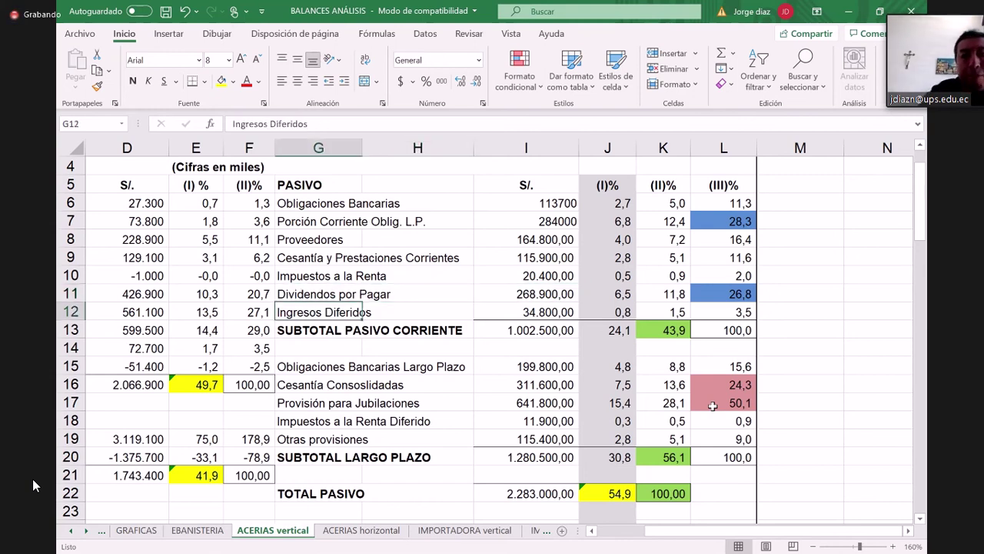
key("Down")
key("Down")
key("Down")
key("Down")
key("Down")
key("Down")
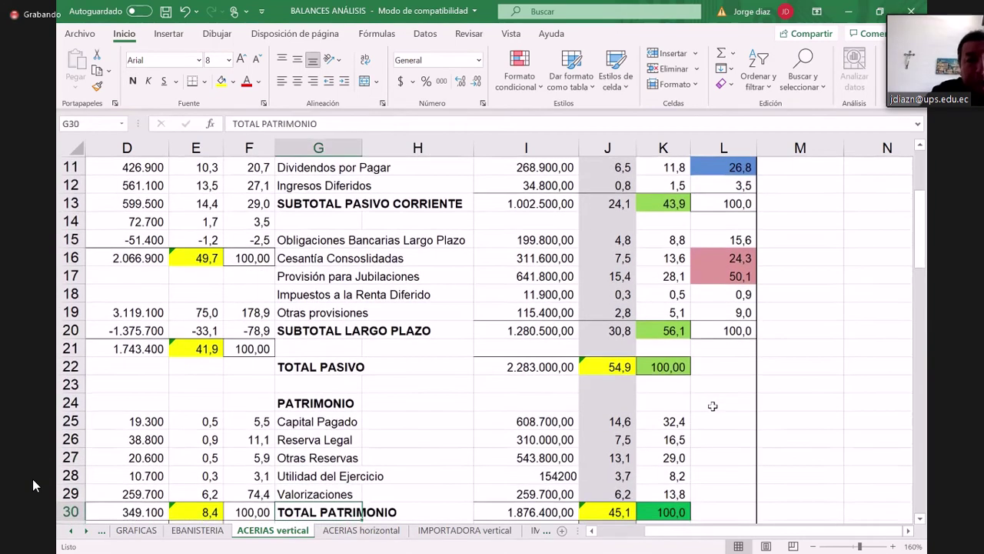
key("Down")
Inspect the TOTAL PASIVO Y PATRIMONIO formulas in J31 and I31
key("Up")
key("Up")
key("Up")
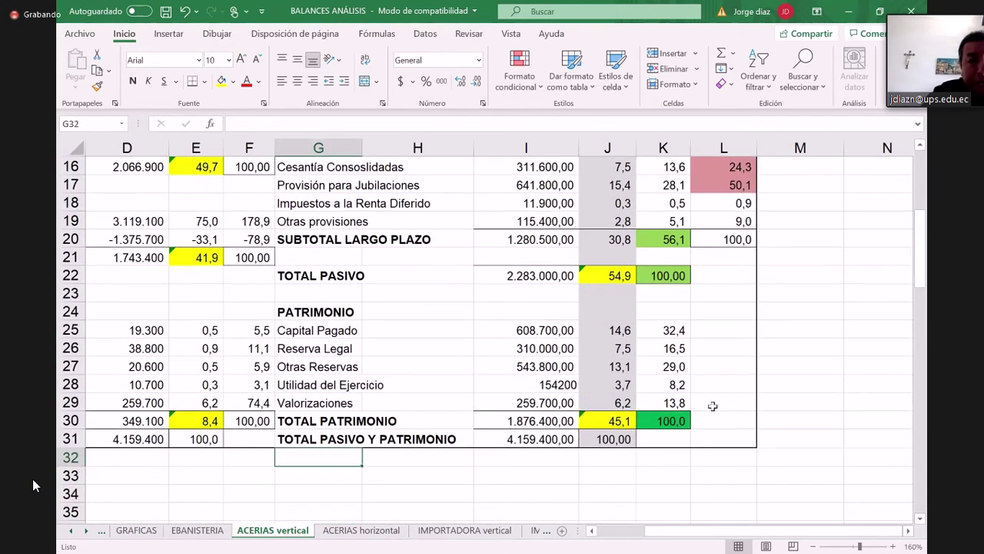
key("Right")
key("Right")
key("Right")
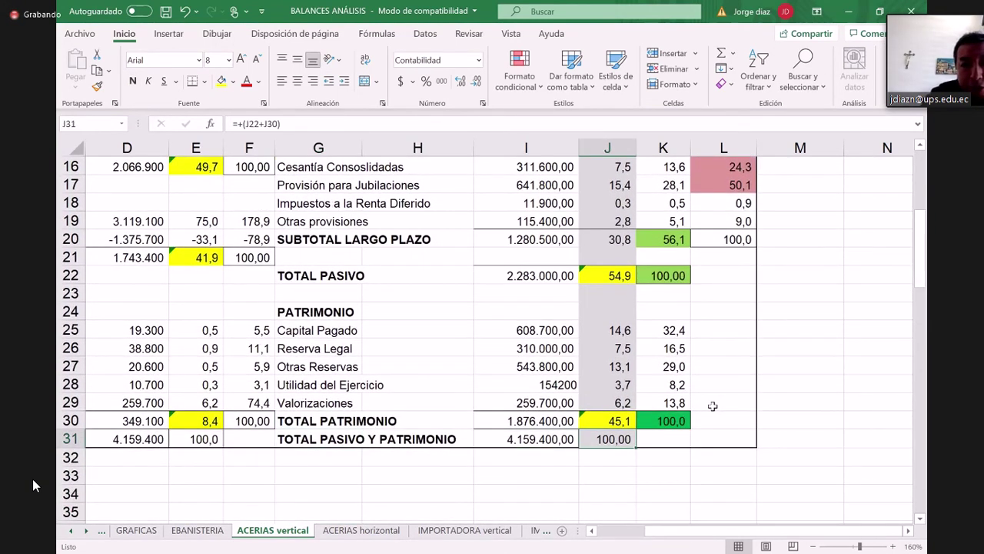
key("Left")
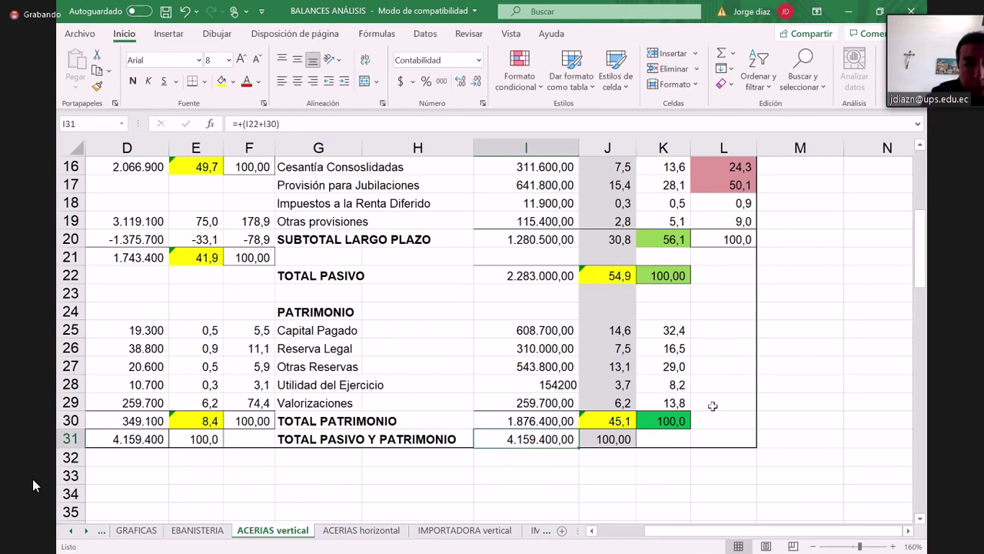
Move back along row 31 from the TOTAL PASIVO Y PATRIMONIO amount to C31 on the assets side
key("Left")
key("Left")
key("Left")
key("Left")
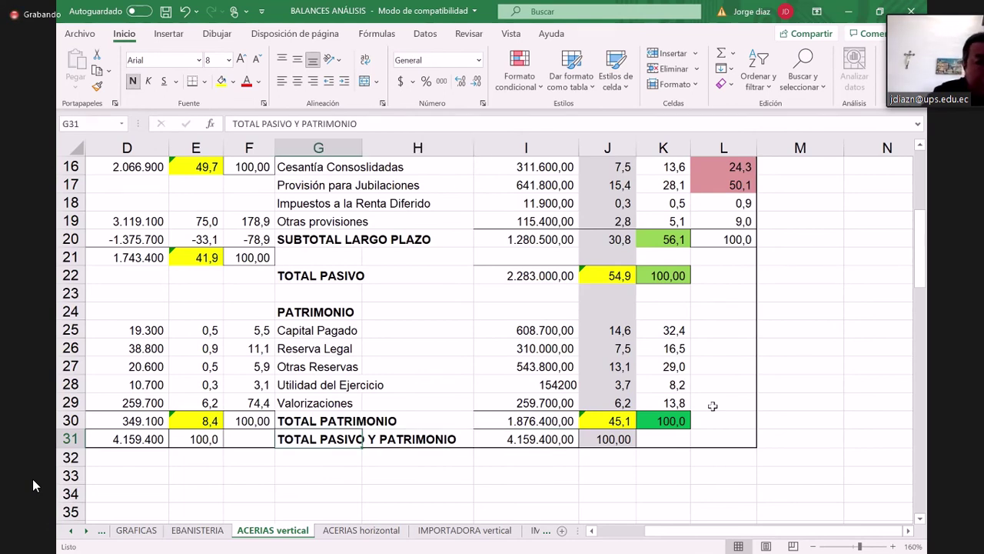
key("Left")
key("Left")
key("Left")
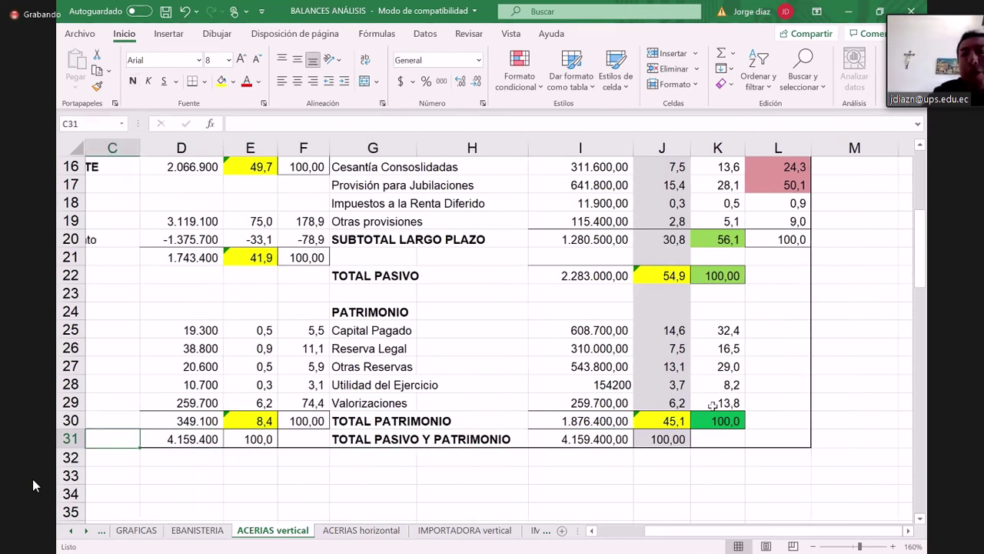
Move across row 31 from the assets side to the percentage columns beside TOTAL PASIVO Y PATRIMONIO
key("Right")
key("Right")
key("Right")
key("Right")
key("Right")
key("Right")
key("Right")
key("Right")
key("Right")
key("Right")
key("Right")
key("Right")
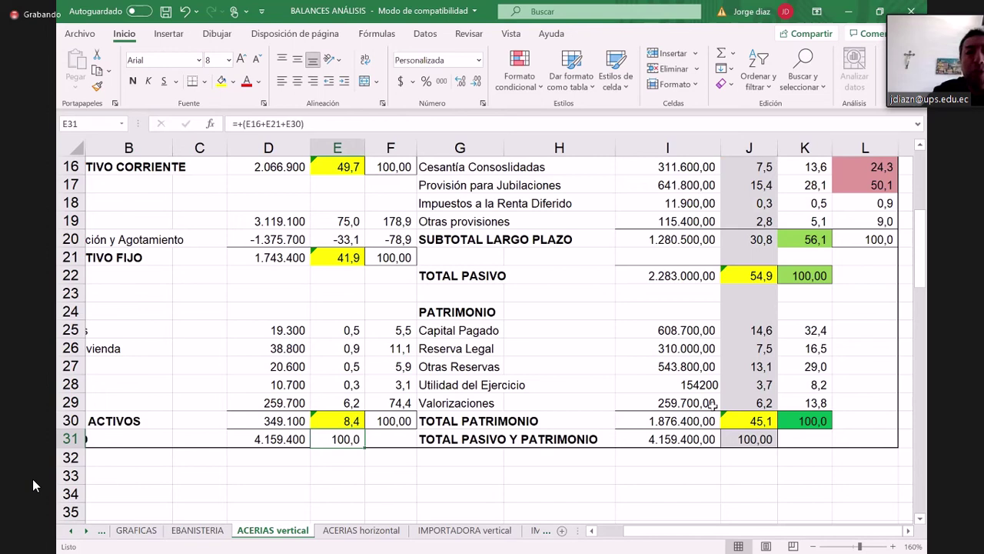
key("Left")
key("Left")
key("Left")
Step up the (II)% column from TOTAL PATRIMONIO in K30 to Porción Corriente Oblig. L.P. in K7
key("Up")
key("Up")
key("Up")
key("Up")
key("Up")
key("Up")
key("Up")
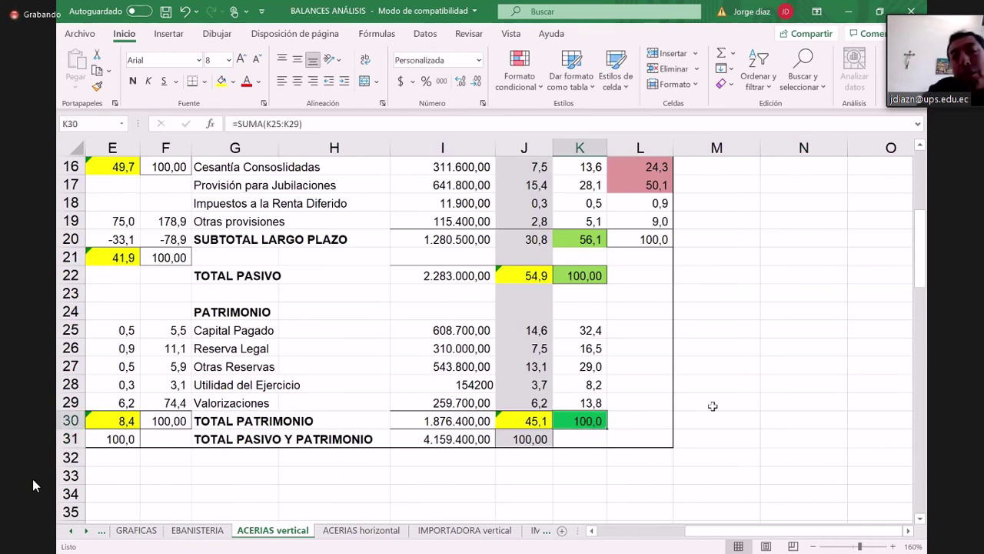
key("Up")
key("Up")
key("Up")
key("Up")
key("Up")
key("Up")
key("Up")
key("Up")
key("Up")
key("Up")
key("Up")
key("Up")
key("Up")
key("Up")
key("Up")
key("Up")
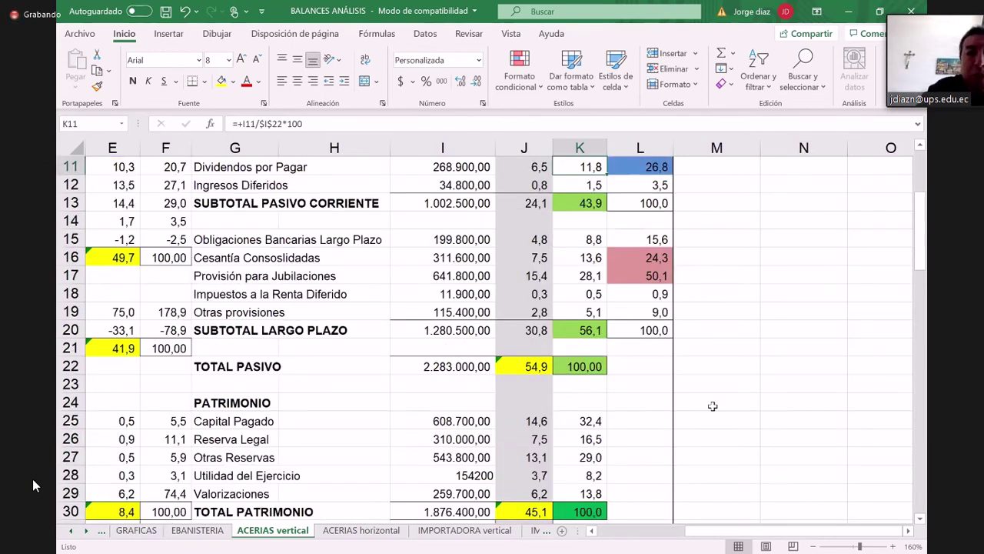
key("Up")
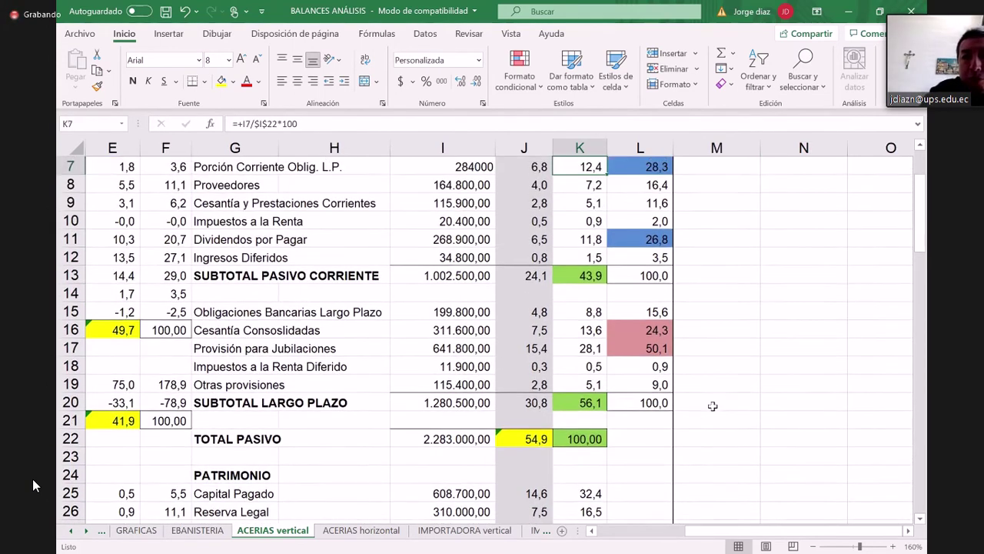
Inspect the (III)%, (II)% and (I)% formulas for Porción Corriente Oblig. L.P. in L7, K7 and J7
key("Right")
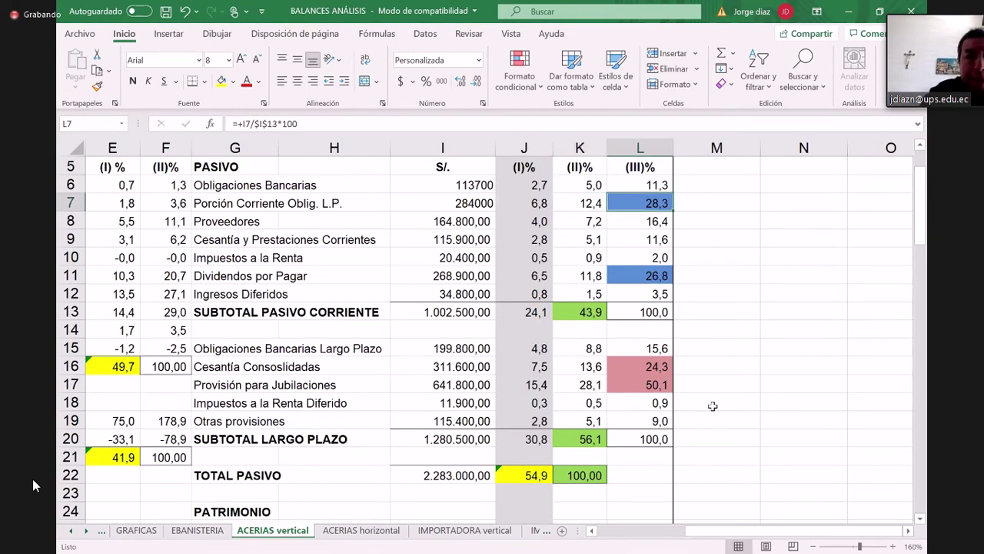
key("Left")
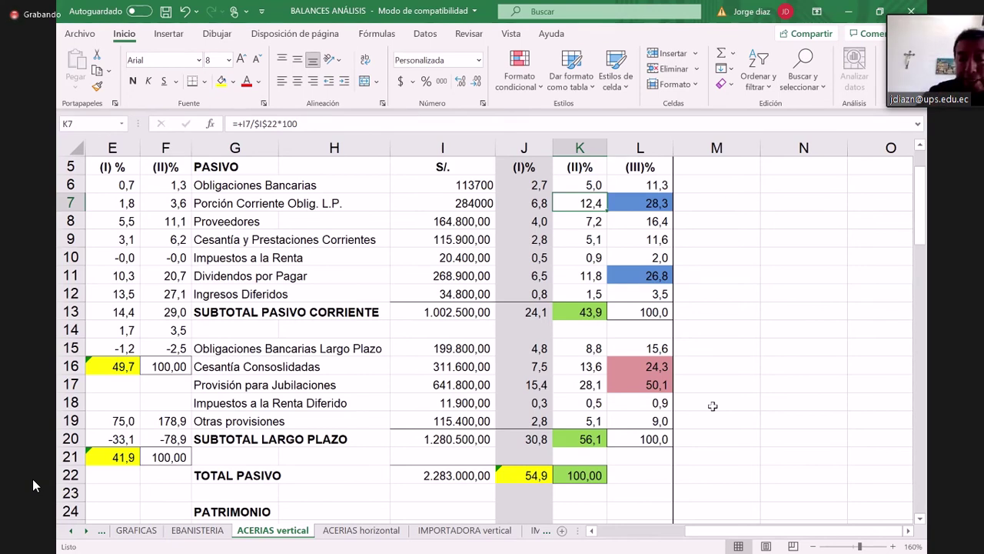
key("Left")
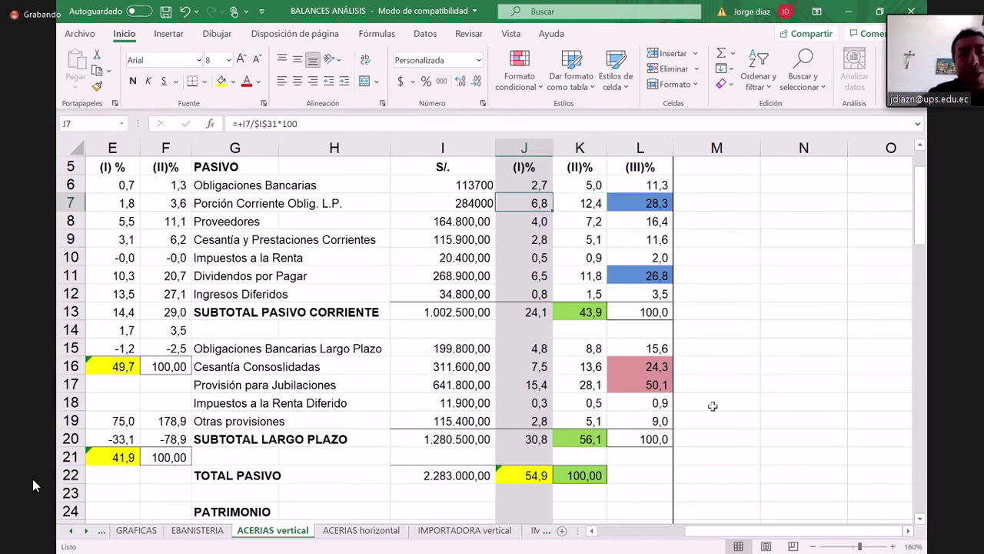
Go back to Inversiones Temporales in A7 and cross row 7 to the liabilities' (II)% value in K7
key("Home")
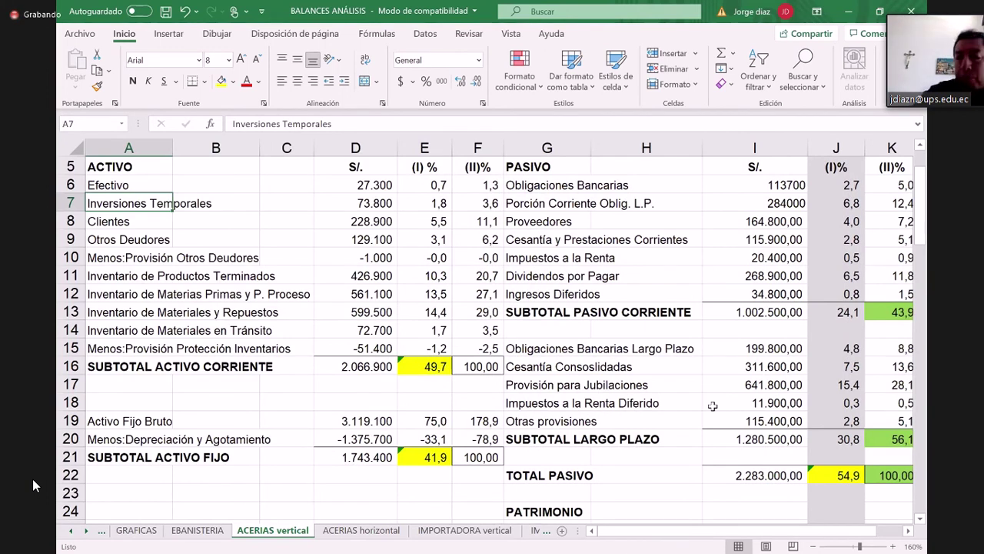
key("Right")
key("Right")
key("Right")
key("Right")
key("Right")
key("Right")
key("Right")
key("Right")
key("Right")
key("Right")
key("Right")
key("Right")
key("Right")
key("Right")
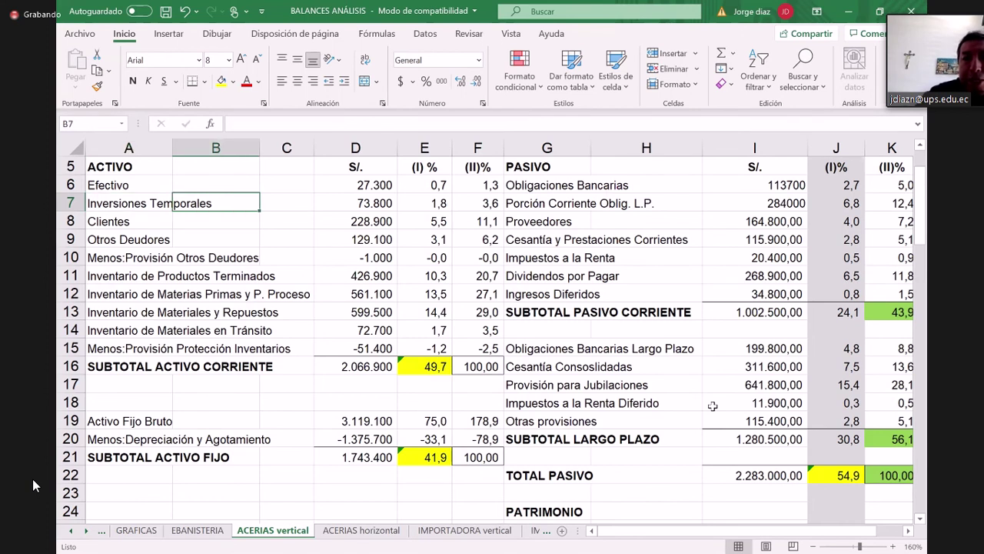
key("Left")
key("Left")
key("Left")
key("Left")
key("Left")
key("Left")
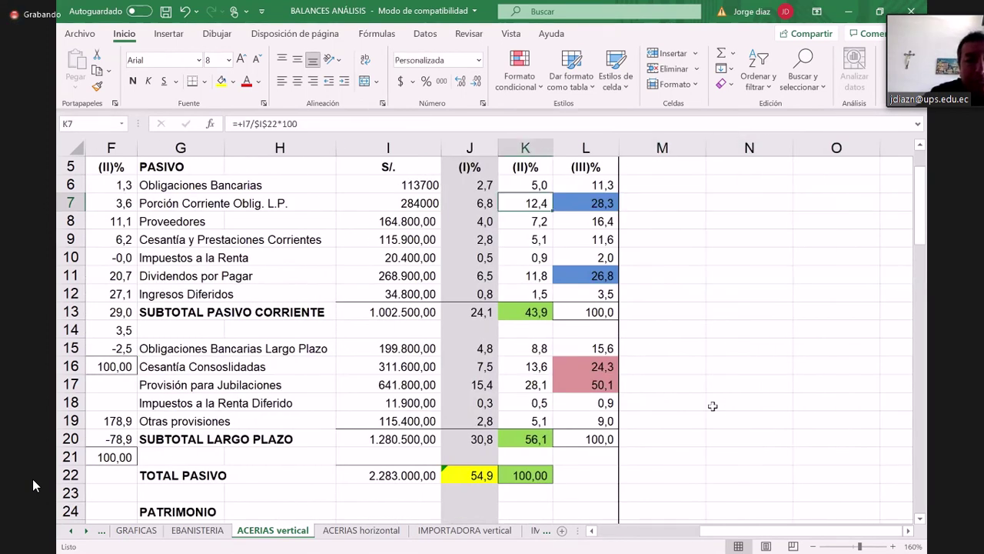
Step down from Porción Corriente Oblig. L.P. to the long-term liabilities and inspect the Cesantía Consoslidadas amount in I16
key("Down")
key("Down")
key("Down")
key("Down")
key("Down")
key("Down")
key("Down")
key("Down")
key("Down")
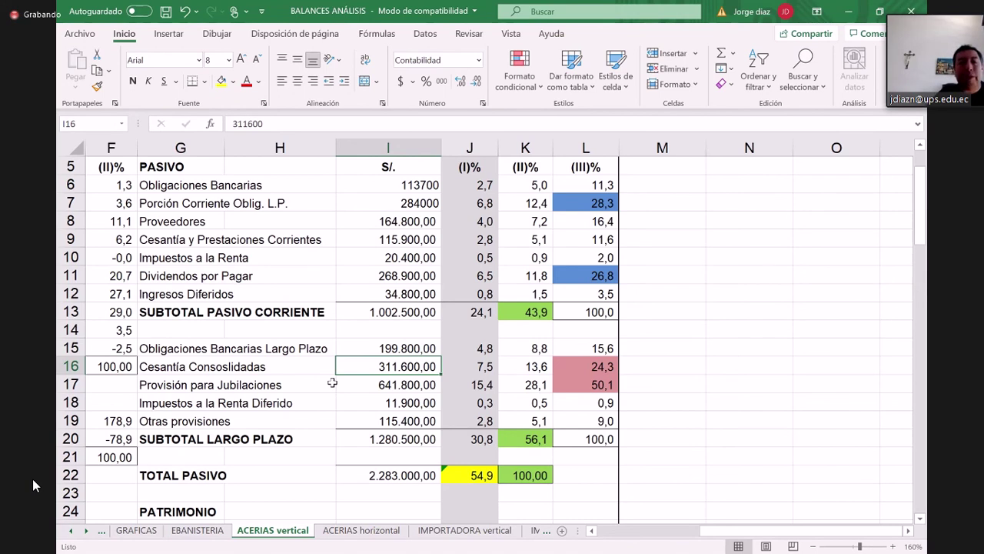
key("Left")
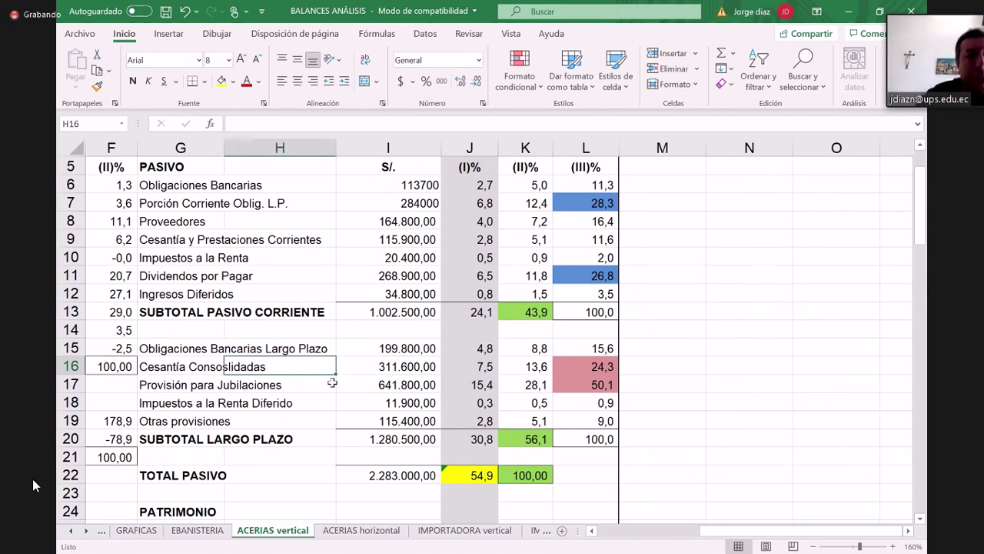
Return to the asset names in column A and follow row 20 across to the SUBTOTAL LARGO PLAZO (II)% formula in K20
key("Home")
key("Up")
key("Up")
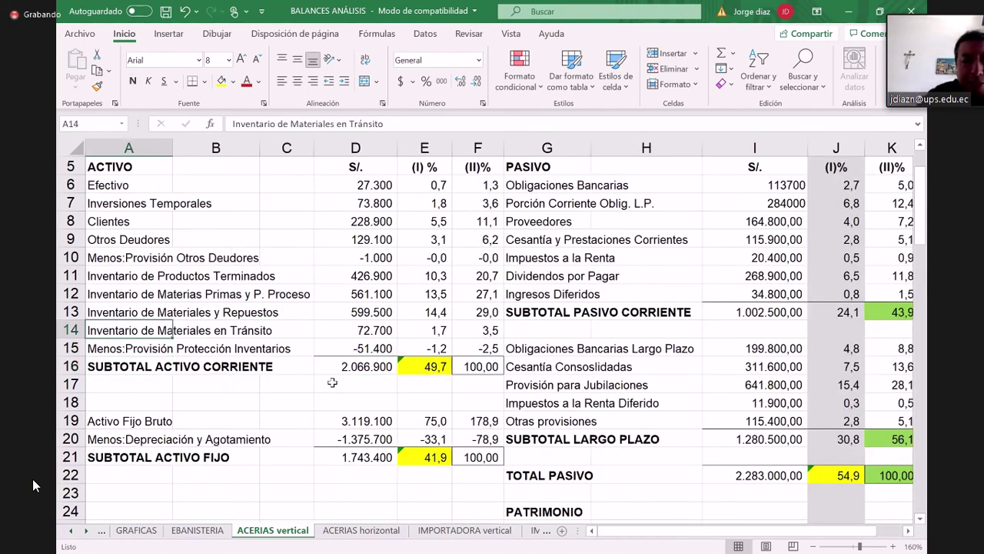
key("Down")
key("Down")
key("Down")
key("Down")
key("Down")
key("Down")
key("Right")
key("Right")
key("Right")
key("Right")
key("Right")
key("Right")
key("Right")
key("Right")
key("Right")
key("Right")
key("Right")
key("Right")
key("Right")
key("Right")
key("Right")
key("Right")
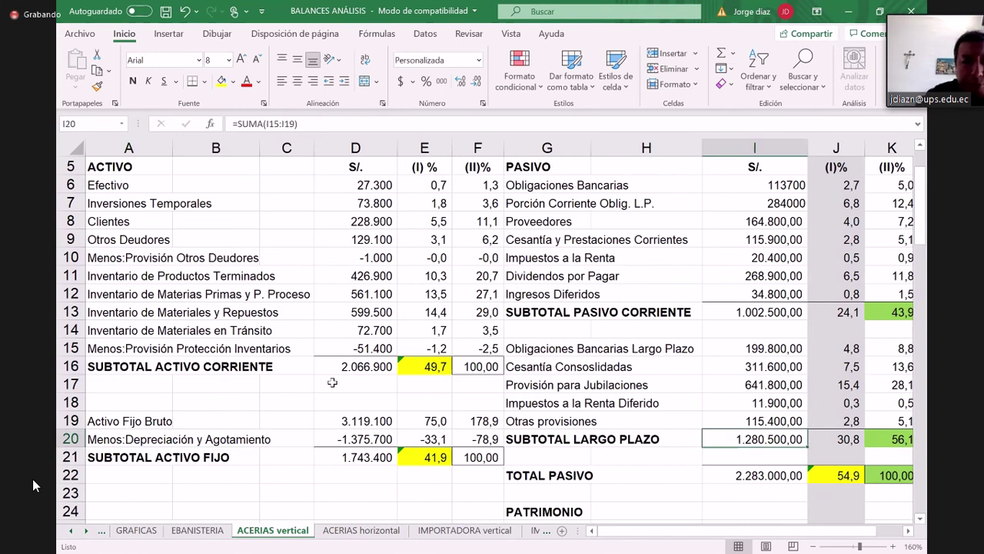
key("Left")
key("Left")
key("Left")
key("Left")
key("Left")
key("Left")
key("Left")
key("Left")
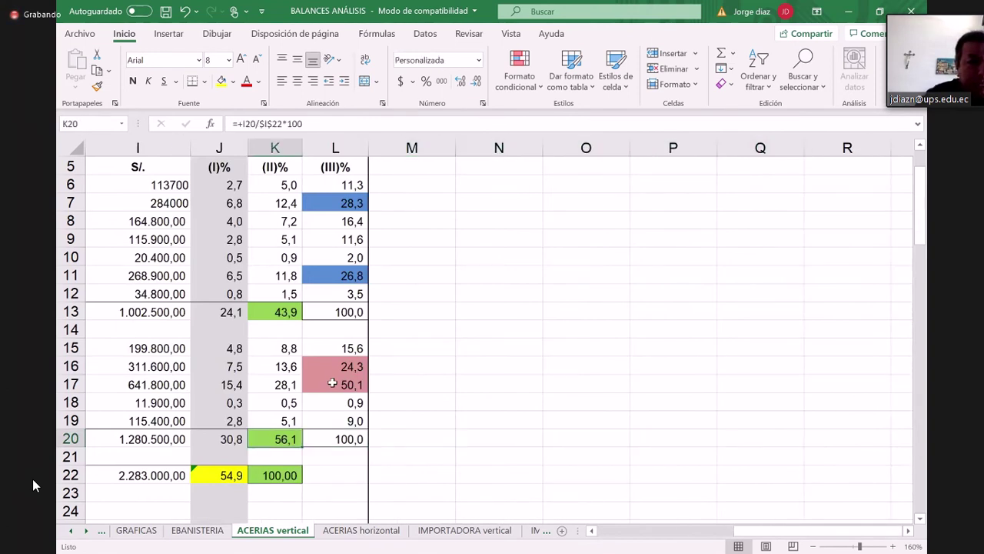
Move up from SUBTOTAL LARGO PLAZO to the Cesantía Consoslidadas amount in I16
key("Up")
key("Up")
key("Up")
key("Up")
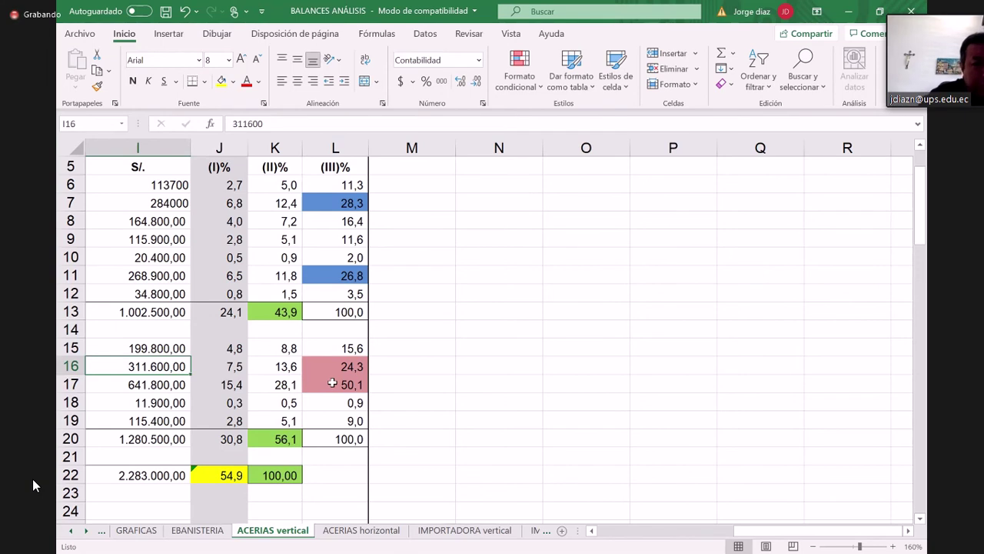
Return to the assets side and review the inventory amounts in column D, including D14, D11 and D12
key("Down")
key("Home")
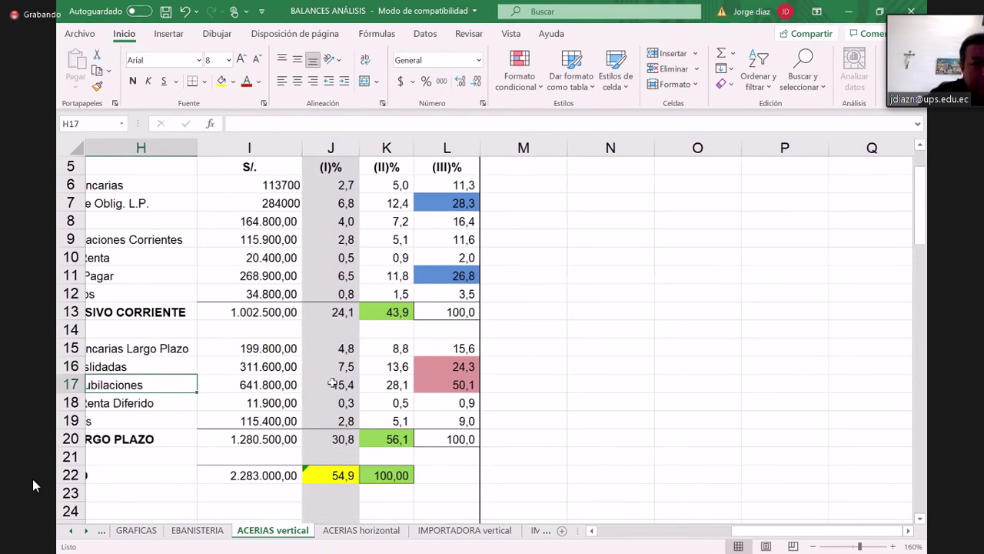
key("Right")
key("Right")
key("Right")
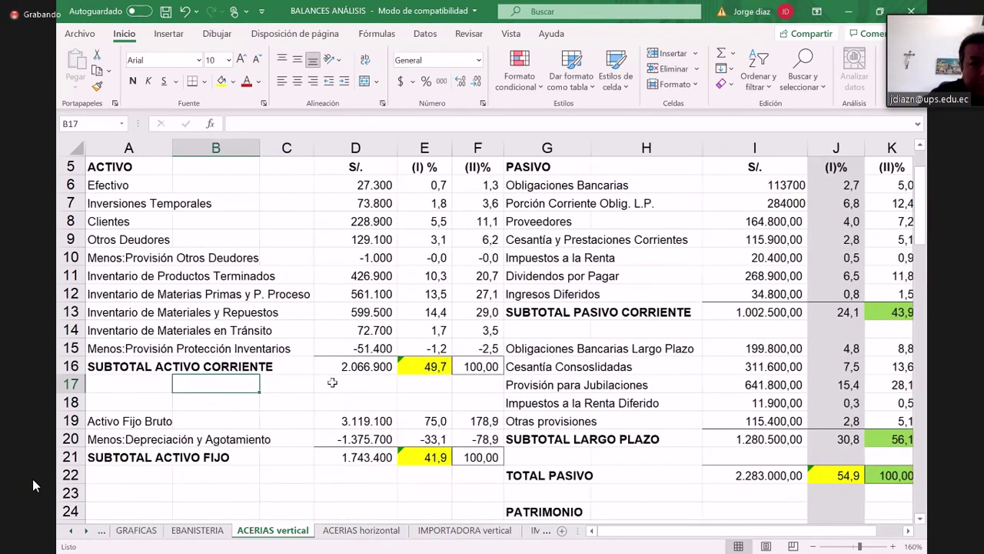
key("Up")
key("Up")
key("Up")
key("Up")
key("Up")
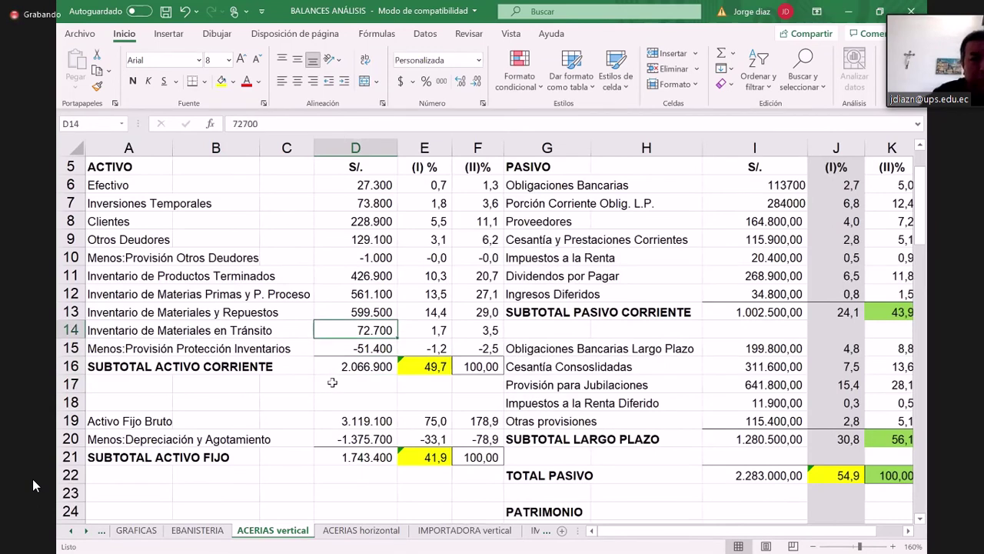
key("Up")
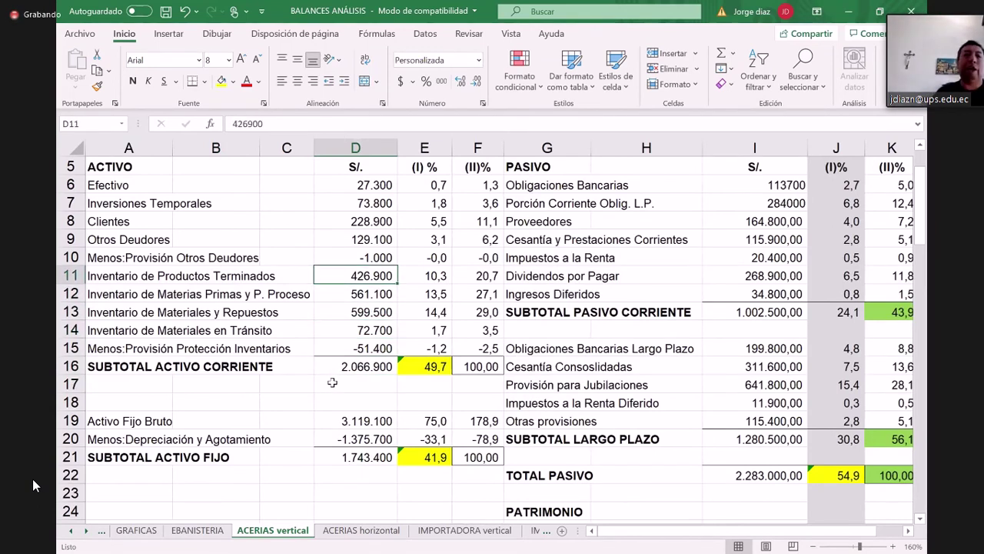
key("Down")
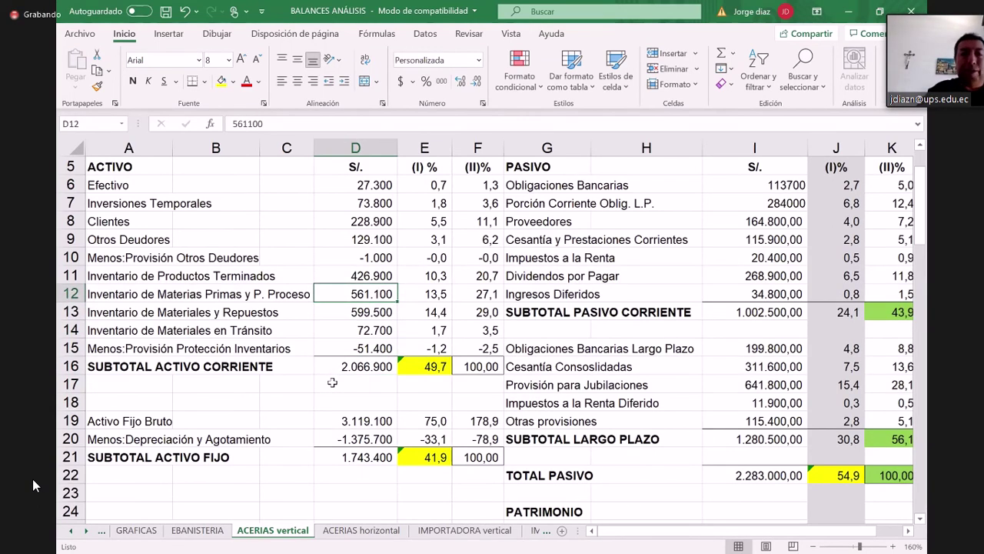
Jump to the top of the balance sheet at D1 and move across row 1 to the liabilities' percentage columns
key("Up")
key("Up")
key("ctrl+Up")
key("ctrl+Up")
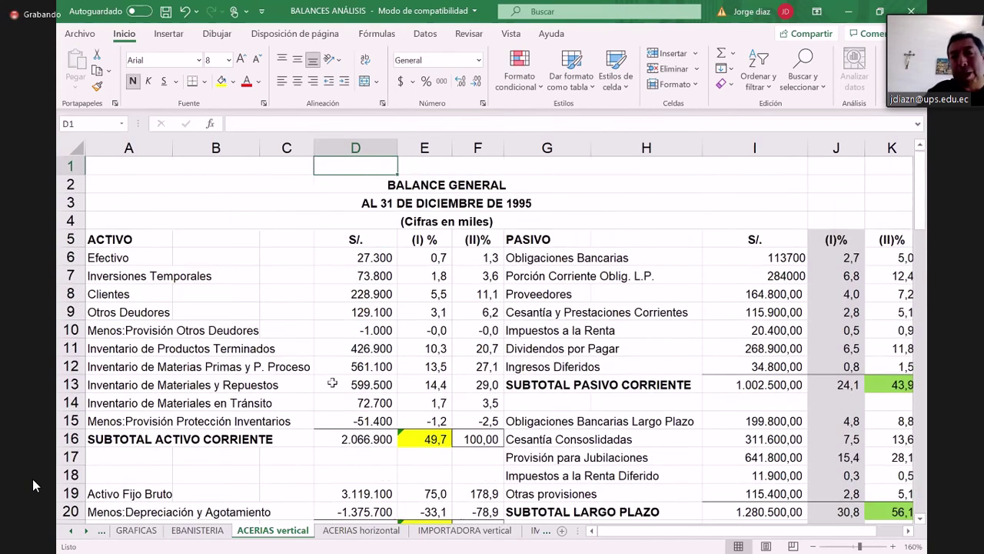
key("Right")
key("Right")
key("Right")
key("Right")
key("Right")
key("Right")
key("Right")
key("Right")
key("Right")
key("Right")
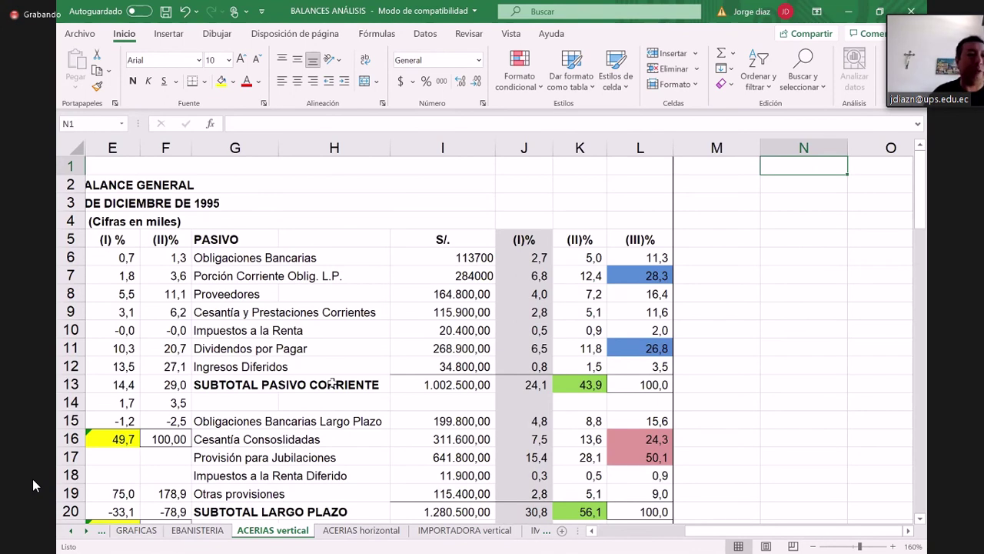
key("Left")
key("Left")
key("Left")
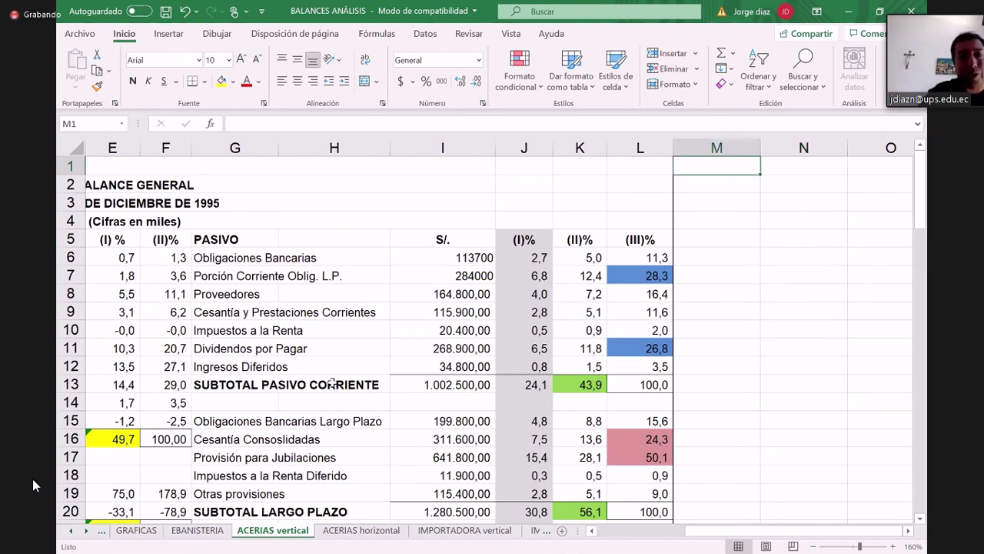
Step down the (II)% column to the SUBTOTAL PASIVO CORRIENTE formula in K13
key("Down")
key("Down")
key("Down")
key("Down")
key("Down")
key("Down")
key("Down")
key("Down")
key("Down")
key("Down")
key("Down")
key("Down")
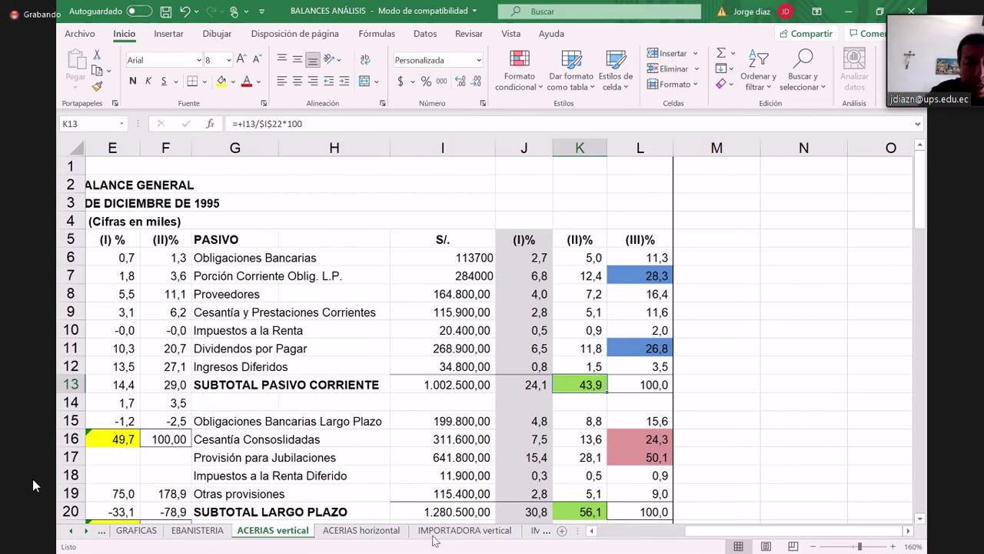
Open the ACERIAS horizontal sheet and review the absolute and relative variations of PASIVO and ACTIVO
left_click(370, 533)
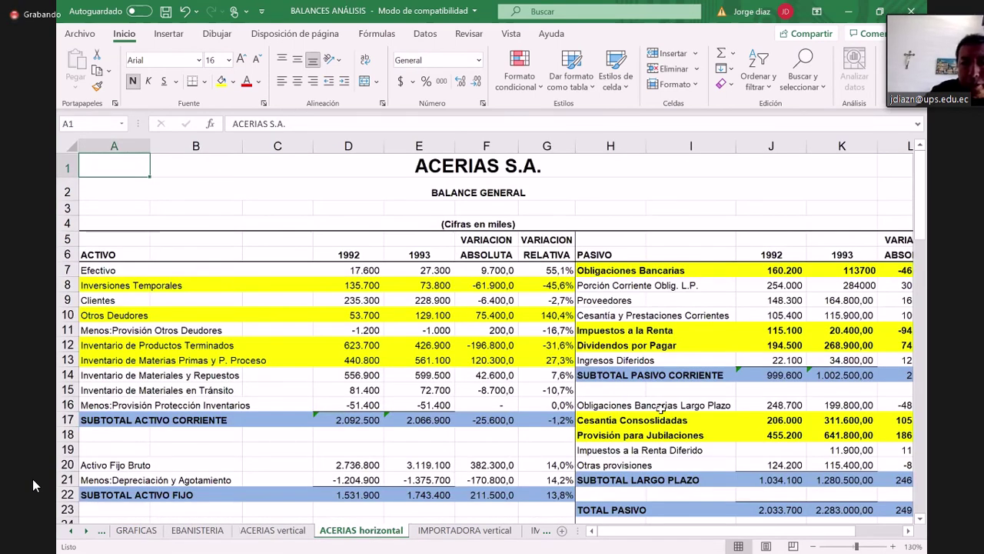
scroll(661, 408, "right", 3)
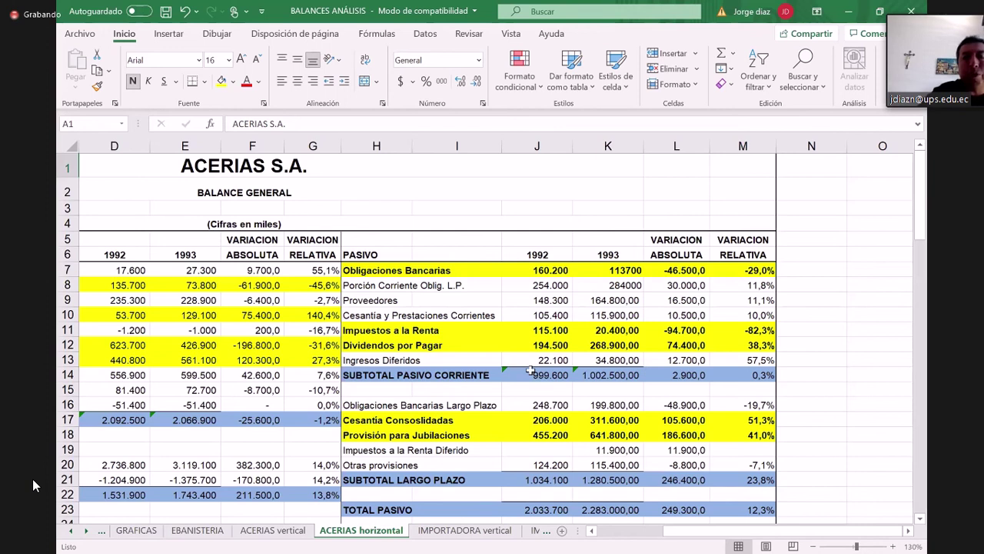
scroll(519, 365, "left", 3)
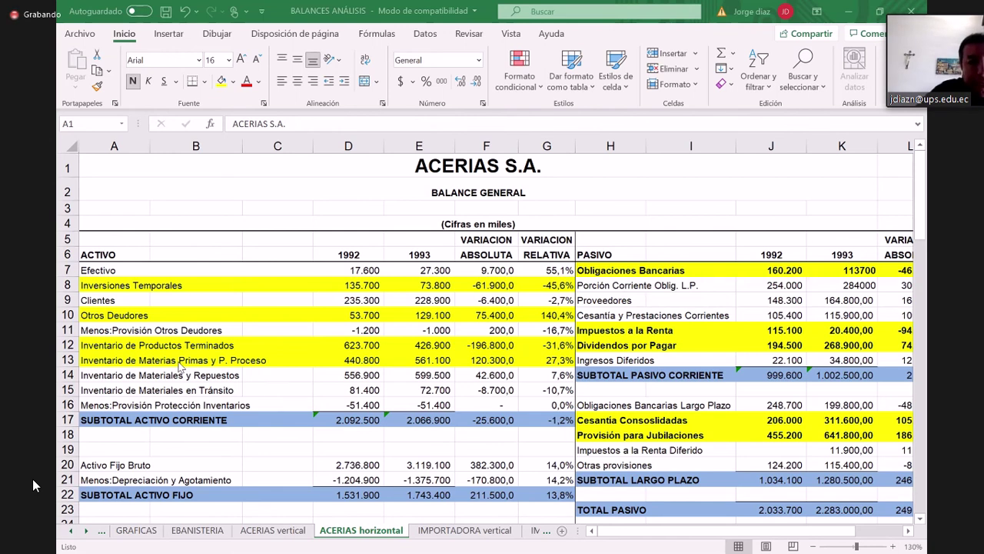
Examine the lower part of the horizontal balance sheet and the ESTADO DE PERDIDAS Y GANACIAS starting at row 66
scroll(178, 366, "down", 2)
scroll(179, 366, "down", 9)
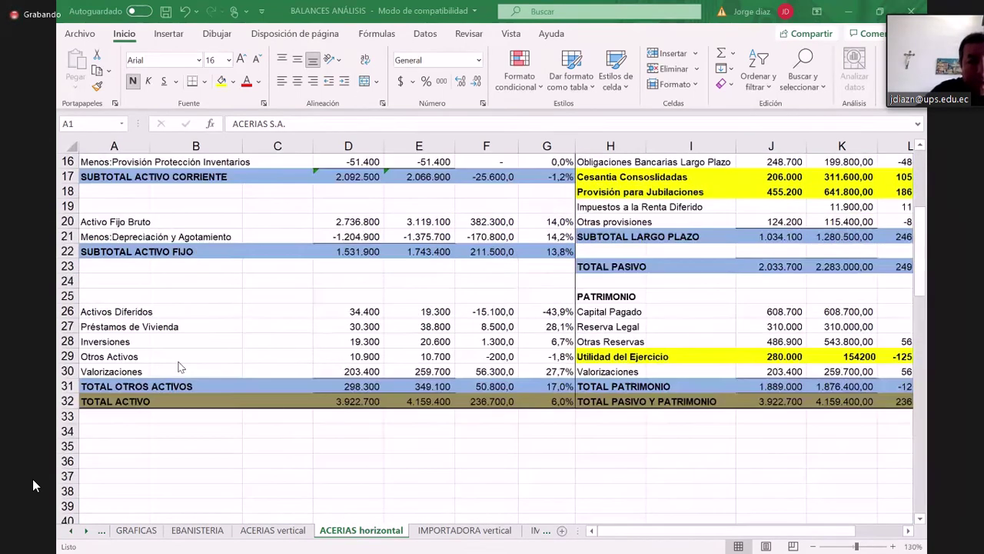
scroll(179, 366, "down", 4)
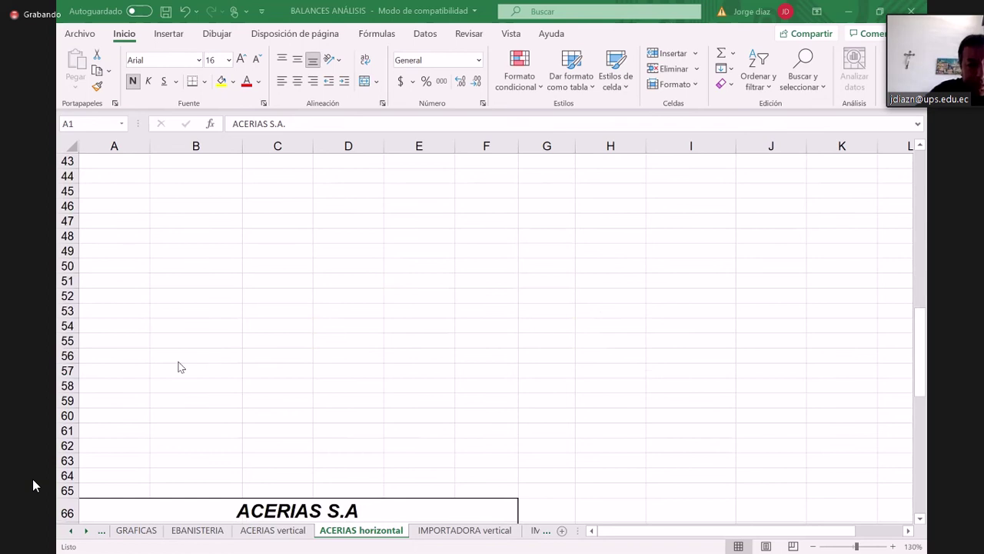
scroll(179, 367, "down", 2)
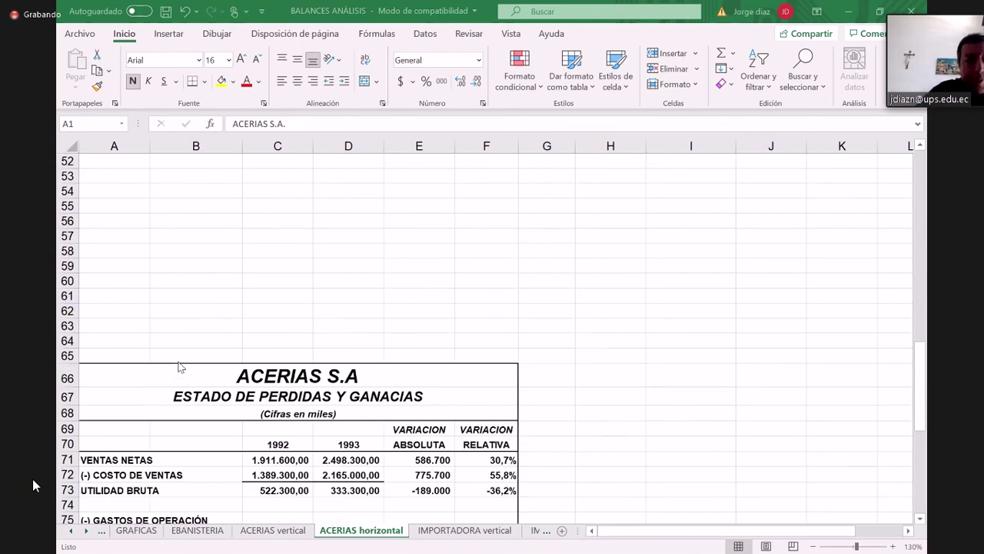
scroll(179, 367, "up", 2)
scroll(179, 366, "down", 4)
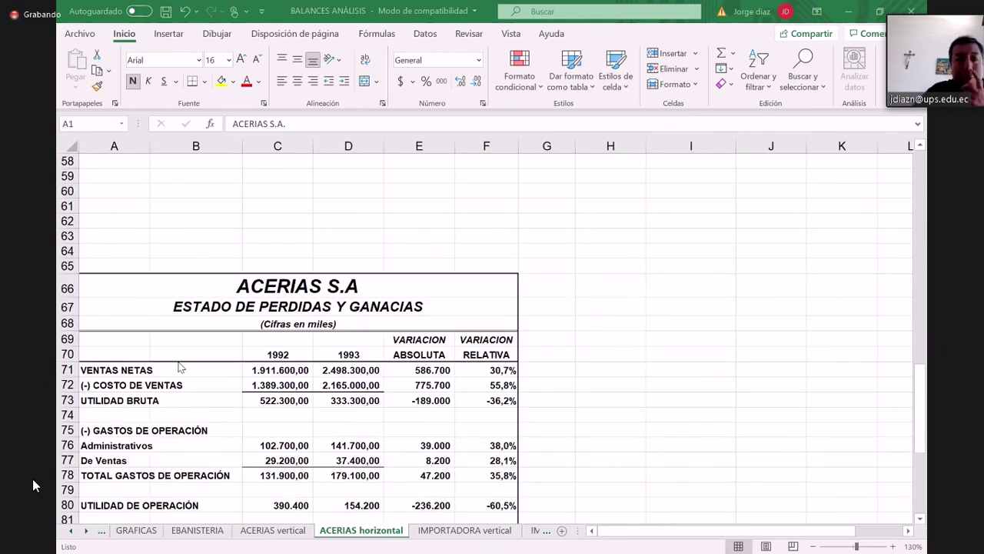
Examine the ESTADO DE PERDIDAS Y GANACIAS variations from VENTAS NETAS down to UTILIDAD NETA
scroll(178, 367, "down", 1)
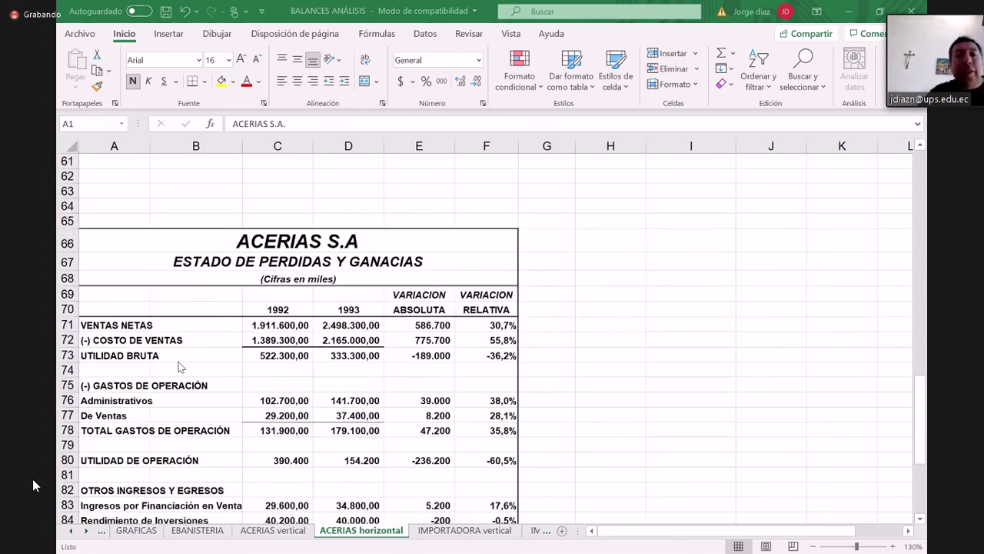
scroll(179, 367, "down", 2)
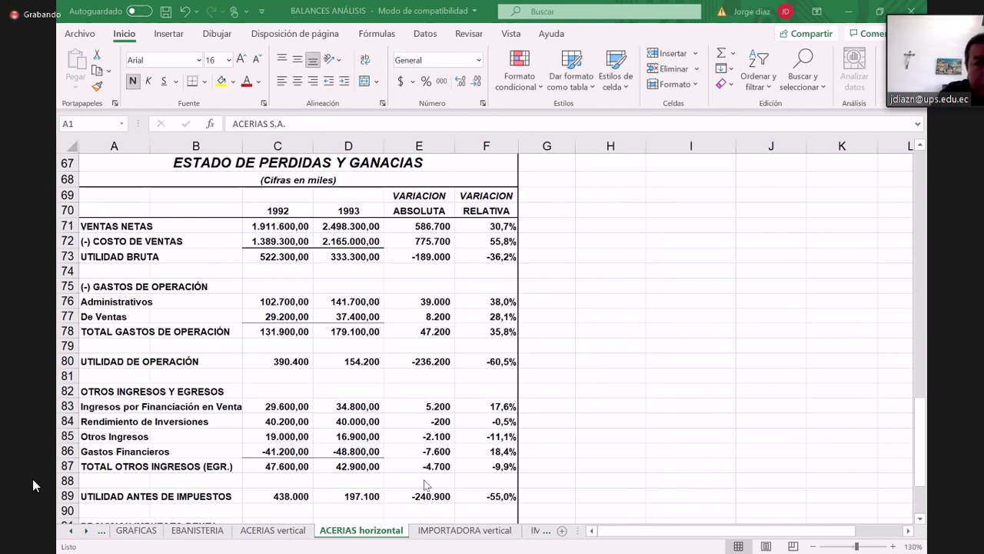
scroll(461, 442, "down", 2)
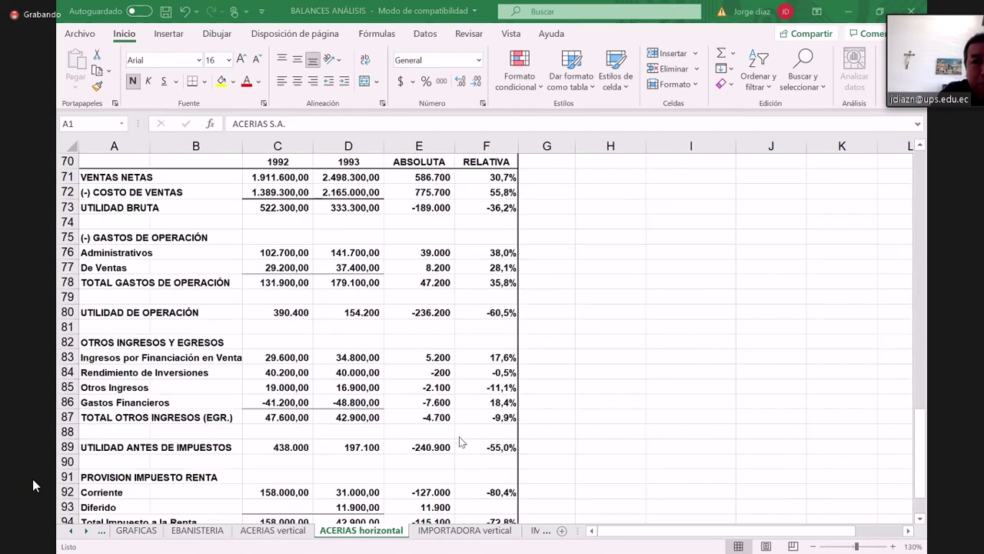
scroll(461, 442, "up", 1)
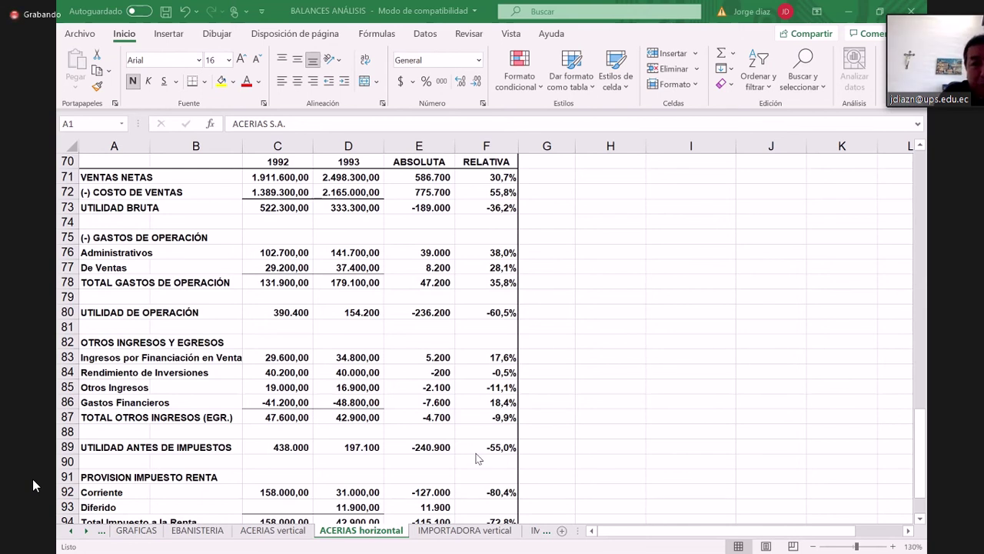
scroll(477, 459, "down", 1)
scroll(478, 454, "down", 1)
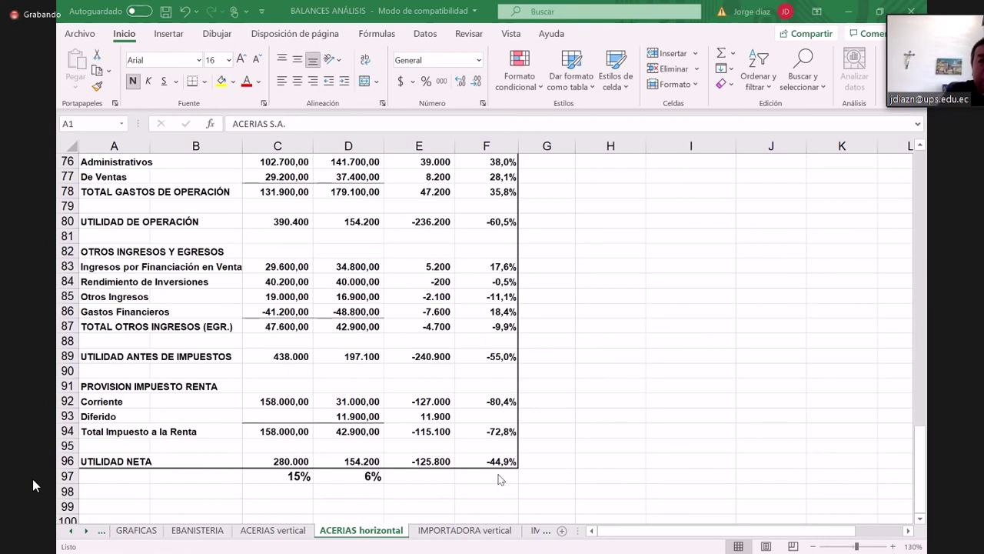
scroll(508, 473, "up", 1)
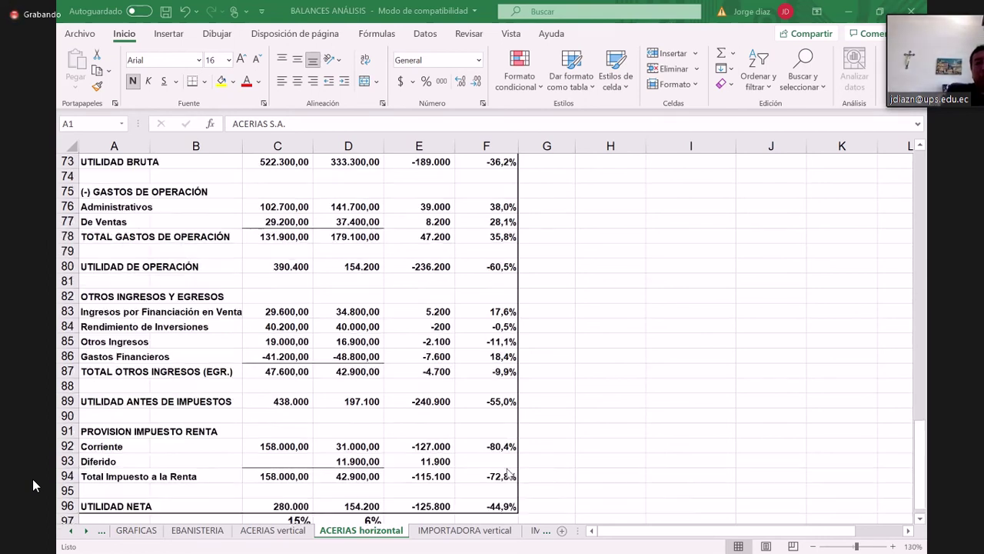
scroll(507, 473, "up", 3)
scroll(508, 473, "down", 2)
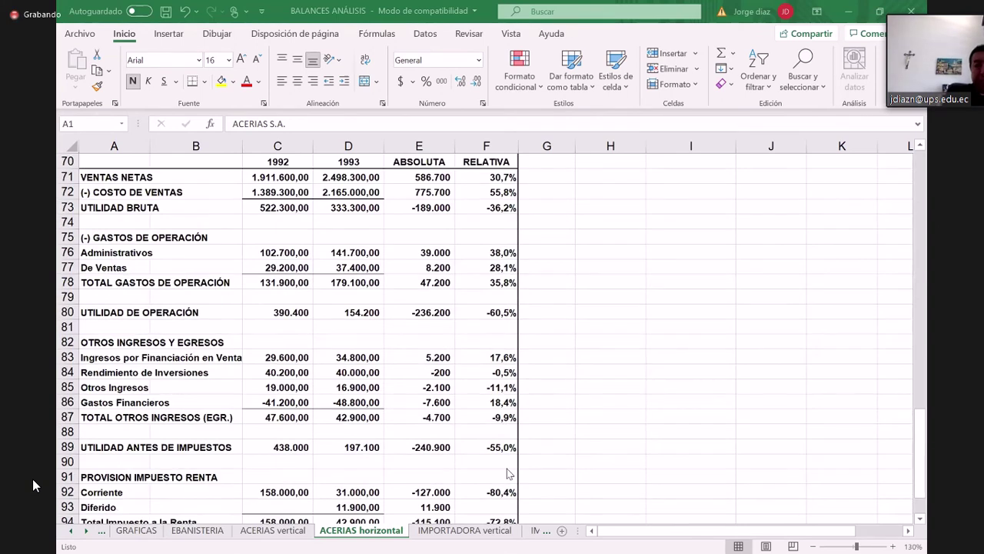
scroll(508, 472, "down", 4)
scroll(508, 472, "up", 4)
Return to the ACERIAS balance sheet and review its variations from the ACTIVO heading down to TOTAL ACTIVO
scroll(507, 472, "up", 8)
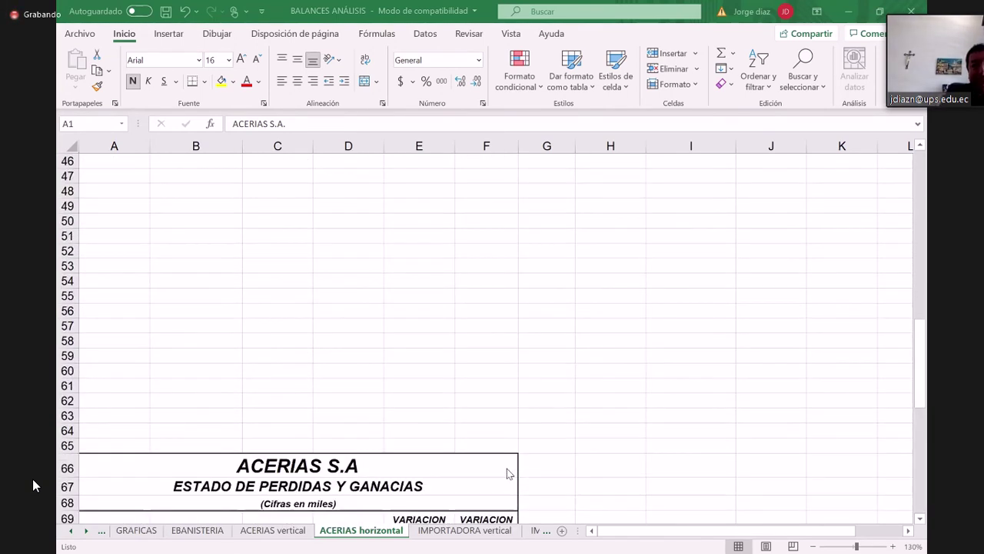
scroll(507, 473, "up", 15)
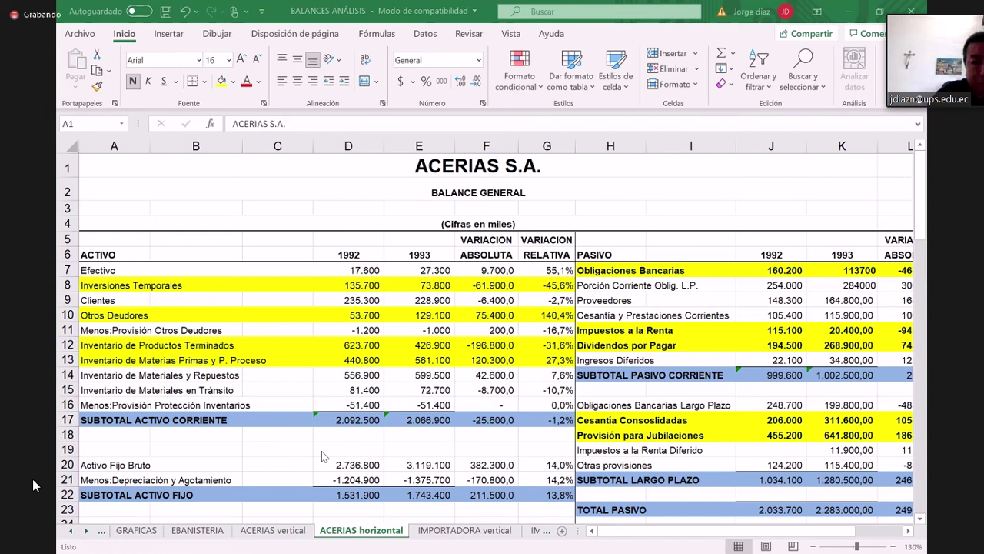
scroll(323, 457, "down", 2)
scroll(338, 450, "up", 2)
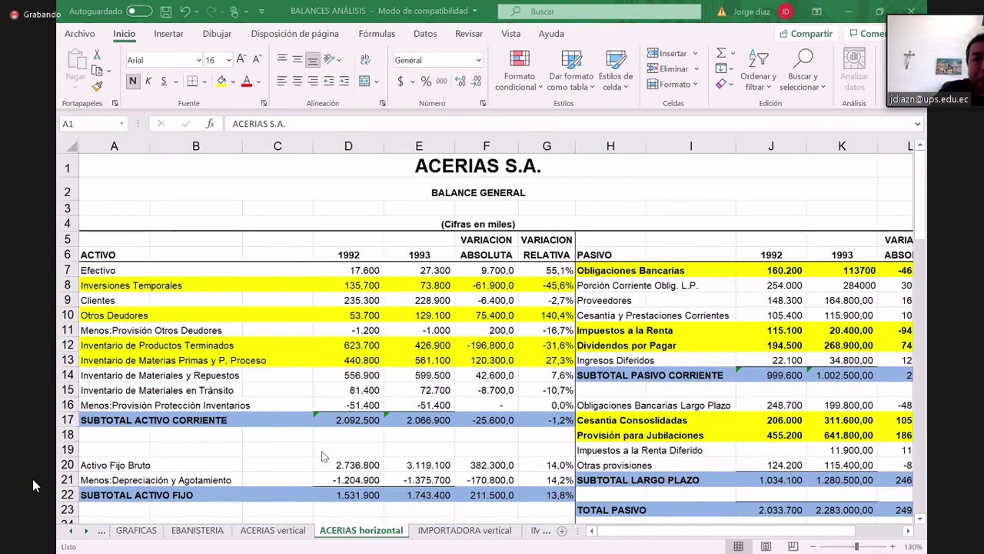
scroll(386, 431, "down", 3)
scroll(386, 431, "down", 4)
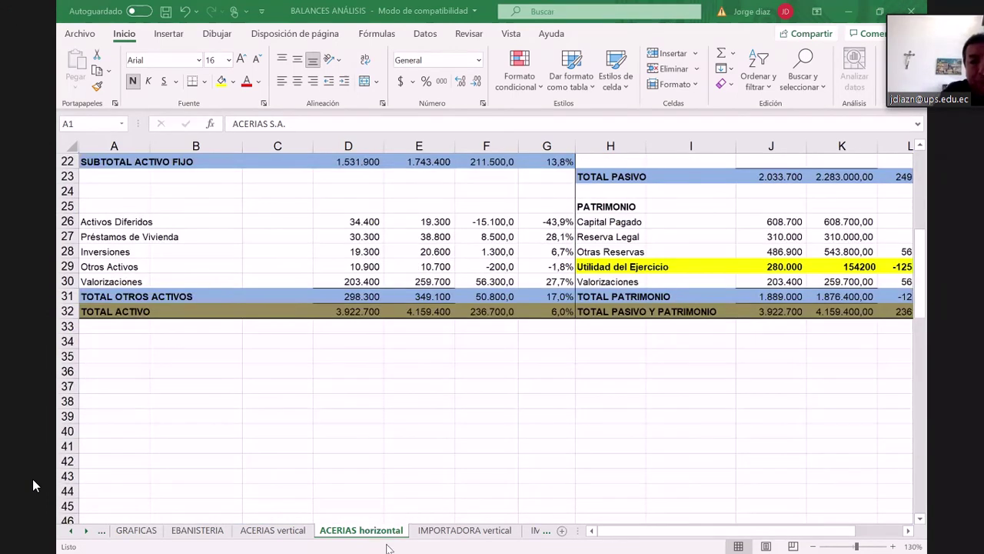
Open the IMPORTADORA vertical sheet and look over the ACTIVO percentages, selecting Efectivo in A6
left_click(445, 539)
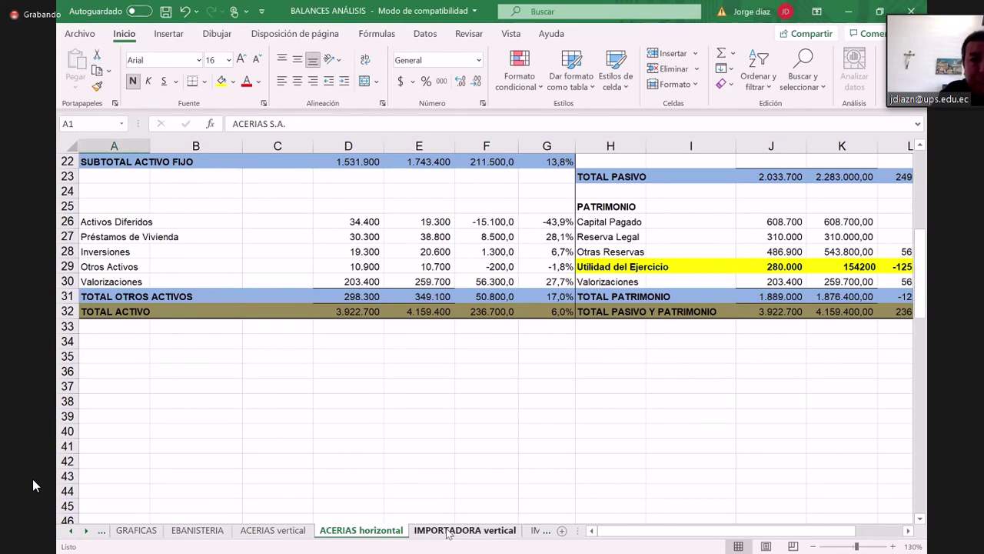
scroll(359, 395, "down", 1)
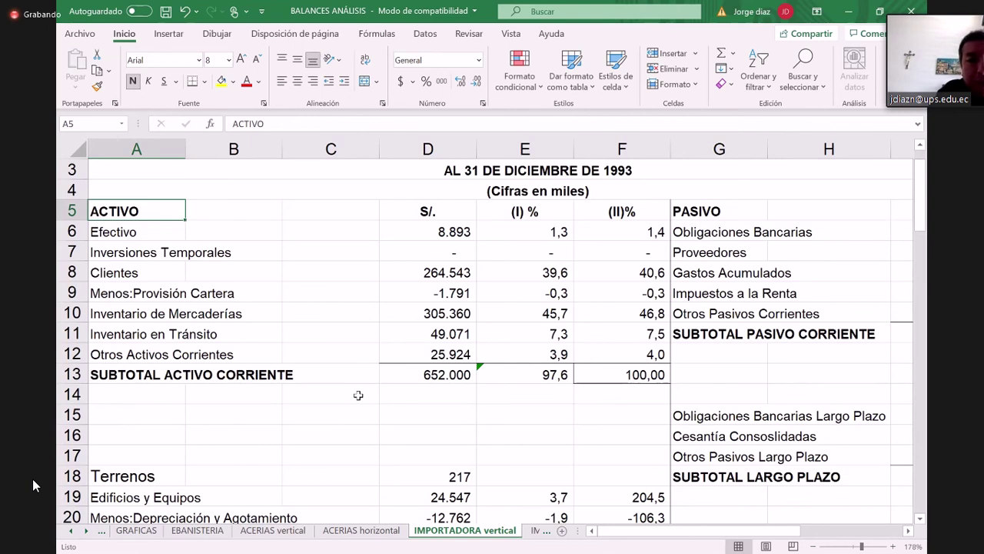
key("Down")
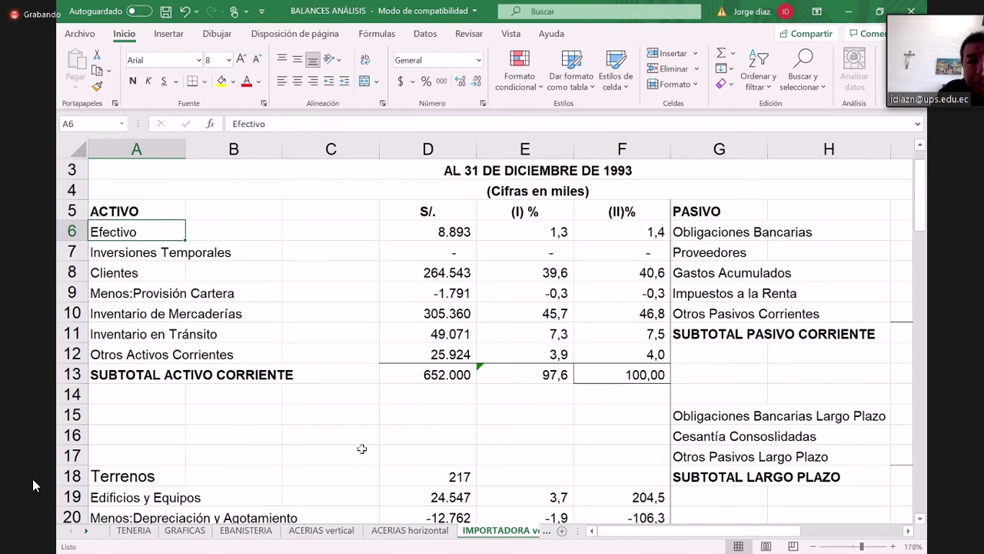
scroll(361, 448, "down", 7)
scroll(397, 473, "up", 7)
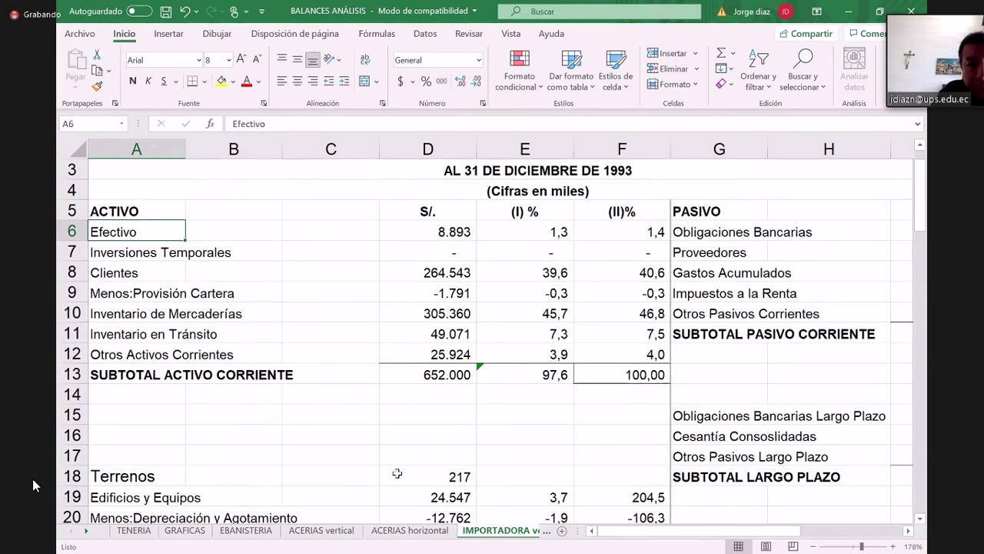
Step down column A through the asset accounts to the empty rows below TOTAL ACTIVO
key("Down")
key("Down")
key("Down")
key("Down")
key("Down")
key("Down")
key("Down")
key("Down")
key("Down")
key("Down")
key("Down")
key("Down")
key("Down")
key("Down")
key("Down")
key("Down")
key("Down")
key("Down")
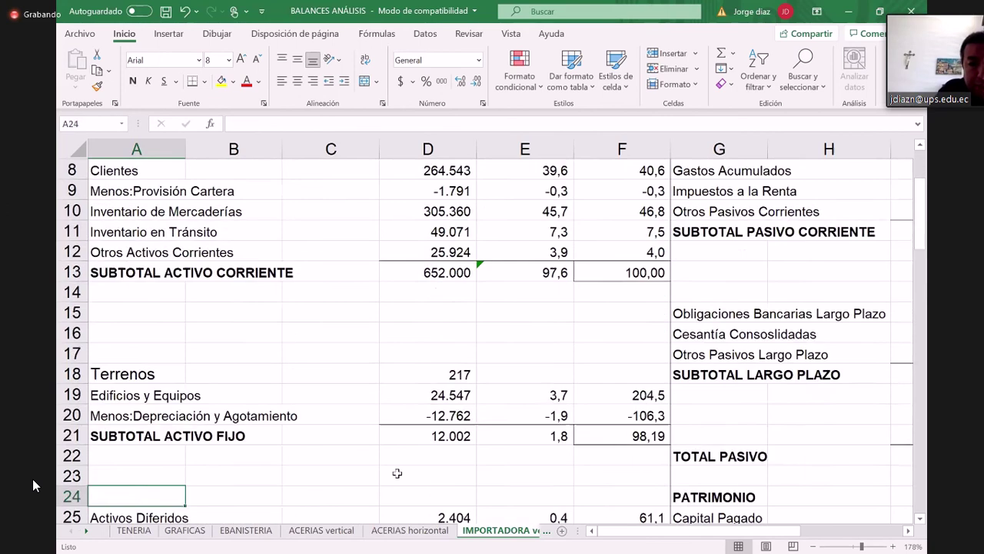
key("Down")
key("Down")
key("Down")
key("Down")
key("Down")
key("Down")
key("Down")
key("Down")
key("Down")
key("Down")
key("Down")
key("Down")
key("Down")
key("Down")
key("Down")
key("Down")
key("Down")
key("Down")
key("Down")
key("Down")
Step back up column A from below TOTAL ACTIVO to Efectivo in A6
key("Up")
key("Up")
key("Up")
key("Up")
key("Up")
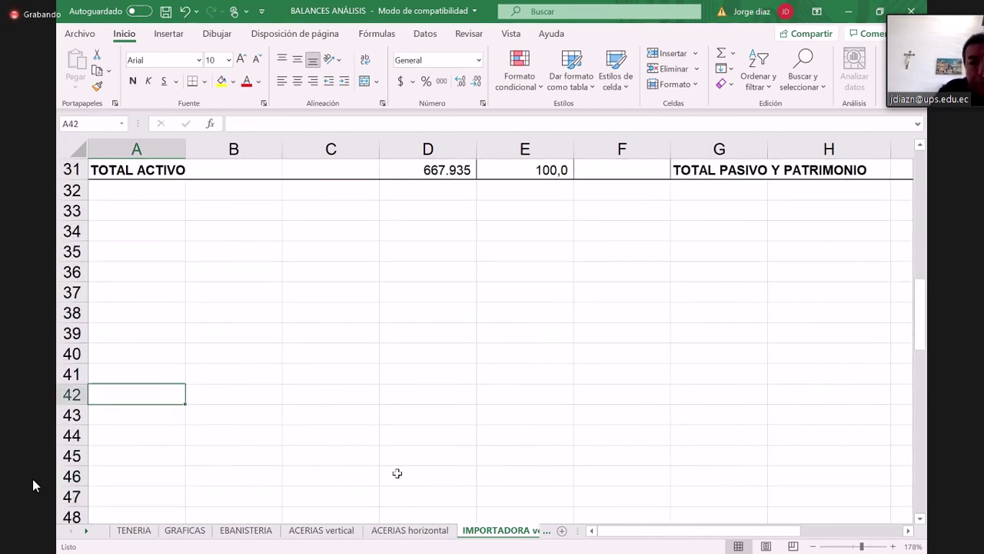
key("Up")
key("Up")
key("Up")
key("Up")
key("Up")
key("Up")
key("Up")
key("Up")
key("Up")
key("Up")
key("Up")
key("Up")
key("Up")
key("Up")
key("Up")
key("Up")
key("Up")
key("Up")
key("Up")
key("Up")
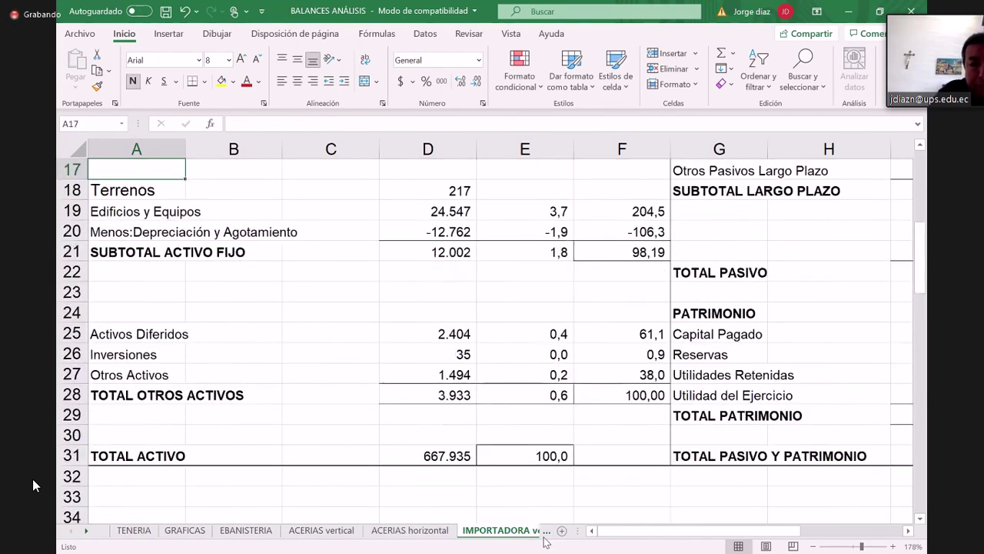
key("Up")
key("Up")
key("Up")
key("Up")
key("Up")
key("Up")
key("Up")
key("Up")
key("Up")
key("Up")
key("Up")
Open the IMPORTADORA horizontal sheet and move up column E to E2 at the top of the balance sheet
left_click(546, 534)
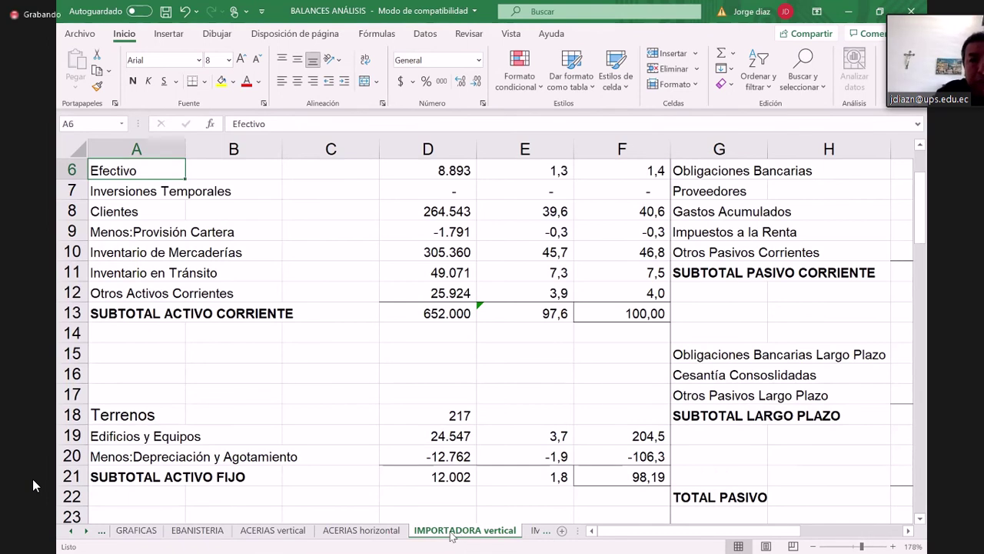
key("ctrl+Page_Down")
key("Up")
key("Up")
key("Up")
key("Up")
key("Up")
key("Up")
key("Up")
key("Up")
key("Up")
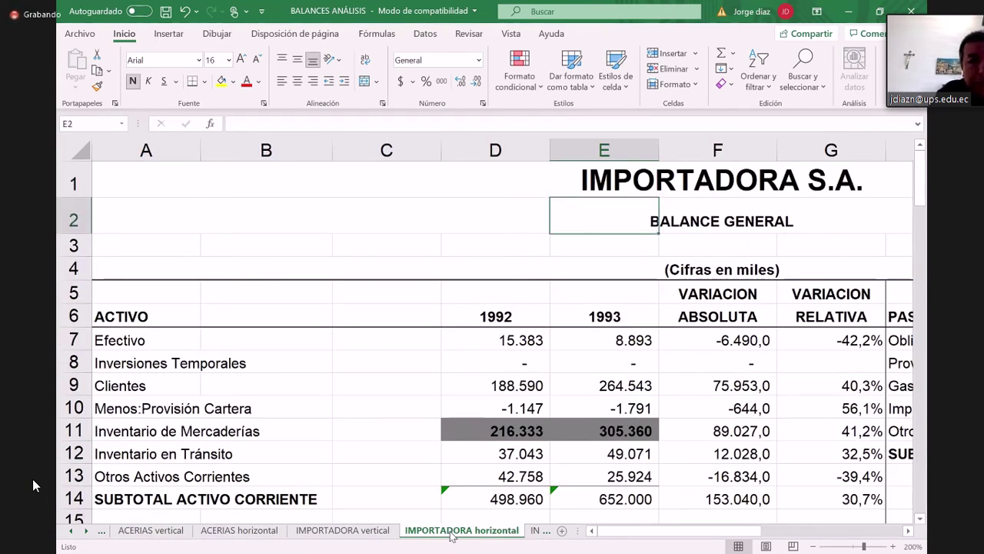
Step down column E of the horizontal balance sheet past TOTAL ACTIVO to E46
key("Down")
key("Down")
key("Down")
key("Down")
key("Down")
key("Down")
key("Down")
key("Down")
key("Down")
key("Down")
key("Down")
key("Down")
key("Down")
key("Down")
key("Down")
key("Down")
key("Down")
key("Down")
key("Down")
key("Down")
key("Down")
key("Down")
key("Down")
key("Down")
key("Down")
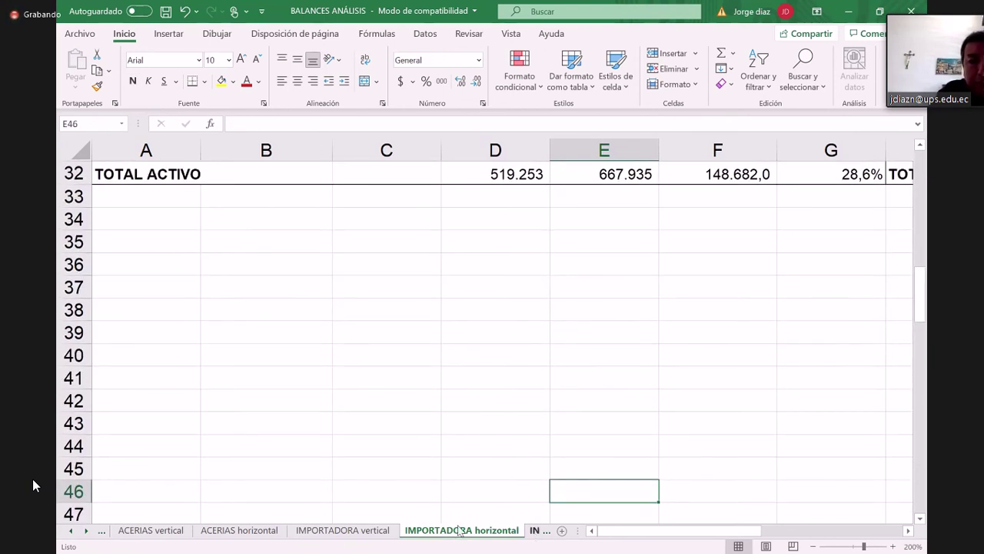
View the INDICES sheet, then go back to the IMPORTADORA vertical sheet and select A1
left_click(536, 531)
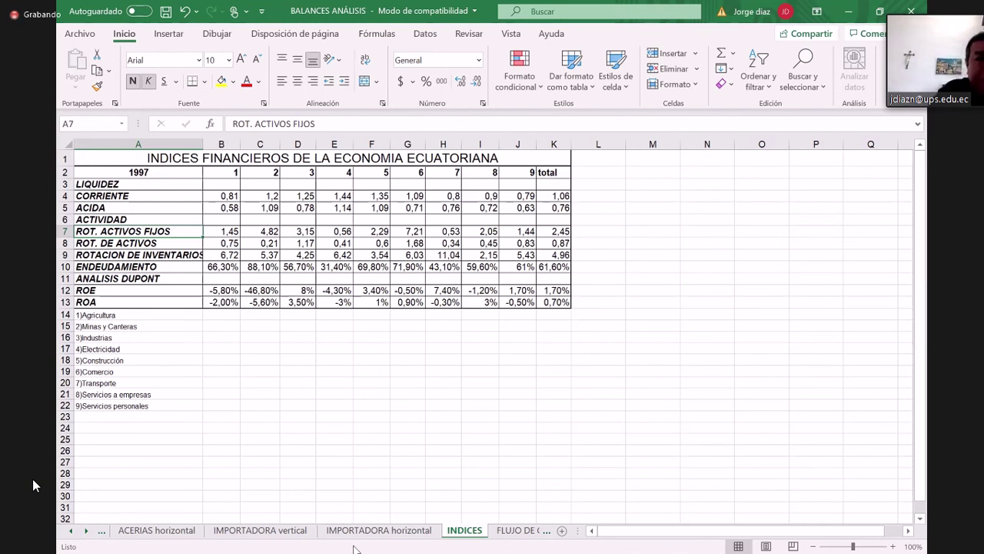
left_click(389, 530)
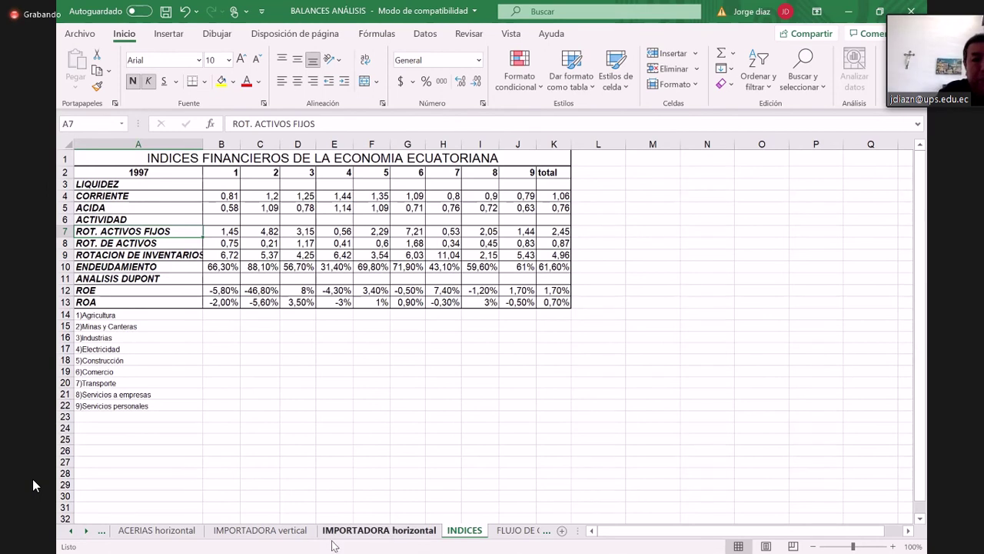
left_click(286, 531)
key("Up")
key("Up")
key("Up")
key("Up")
key("Up")
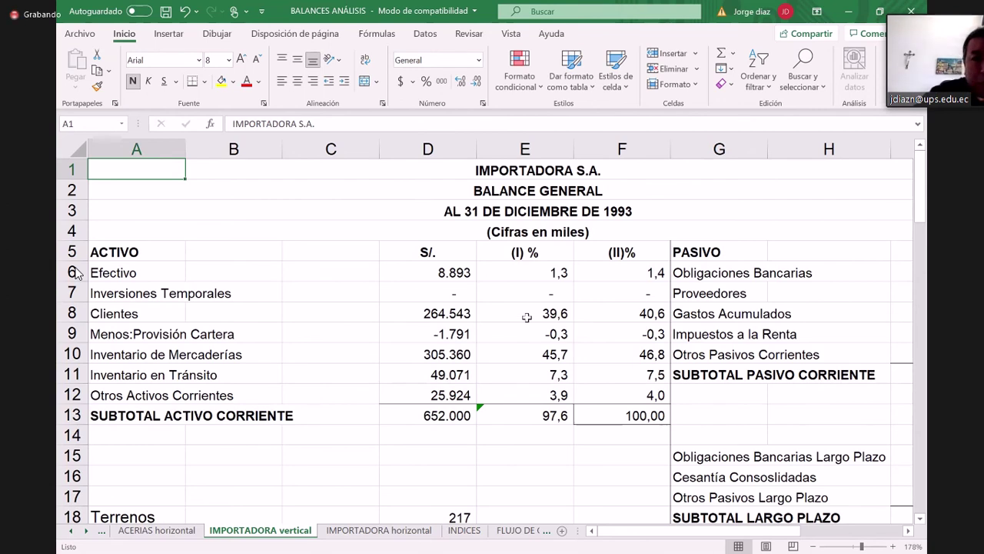
Look at the PASIVO amounts beside the assets and return the view to the ACTIVO accounts
scroll(357, 327, "right", 1)
scroll(357, 327, "right", 2)
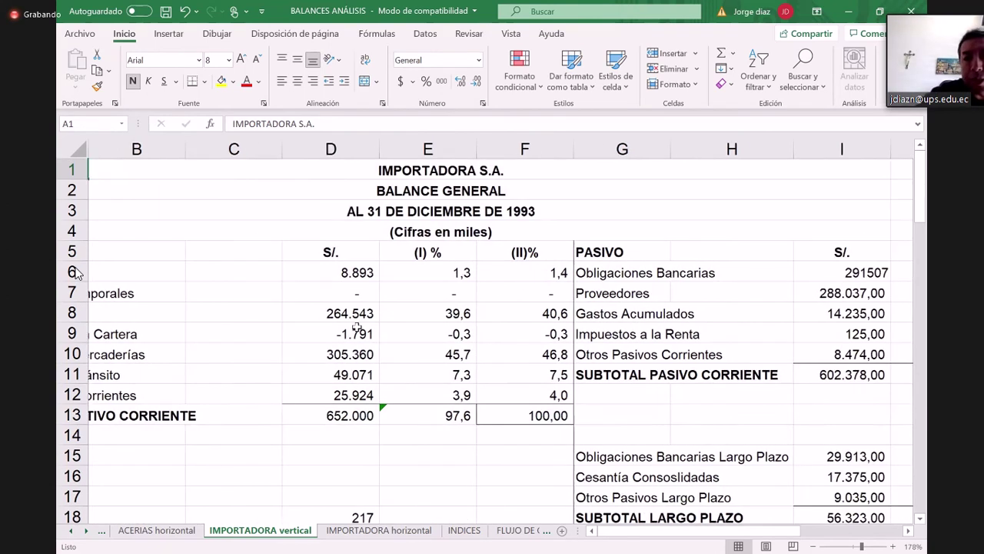
scroll(357, 327, "left", 4)
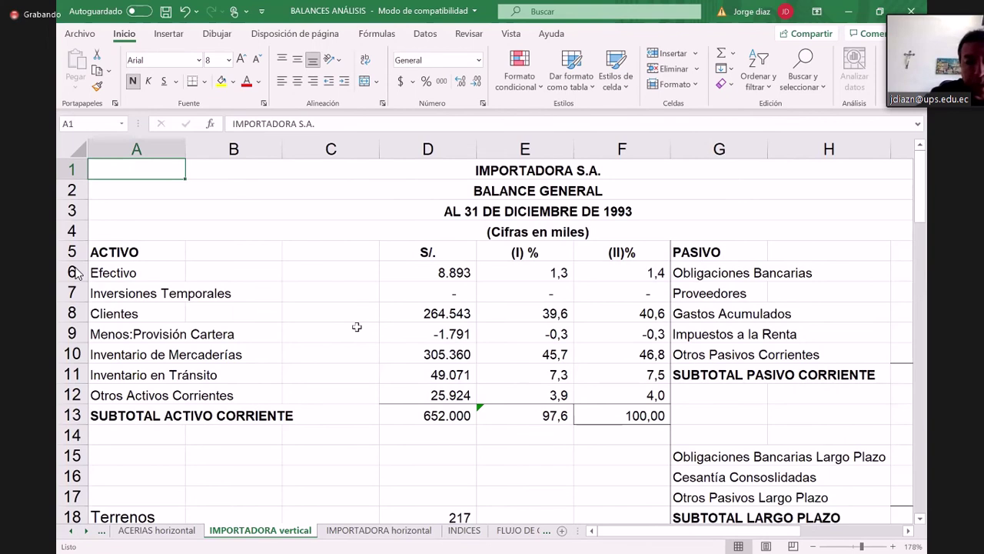